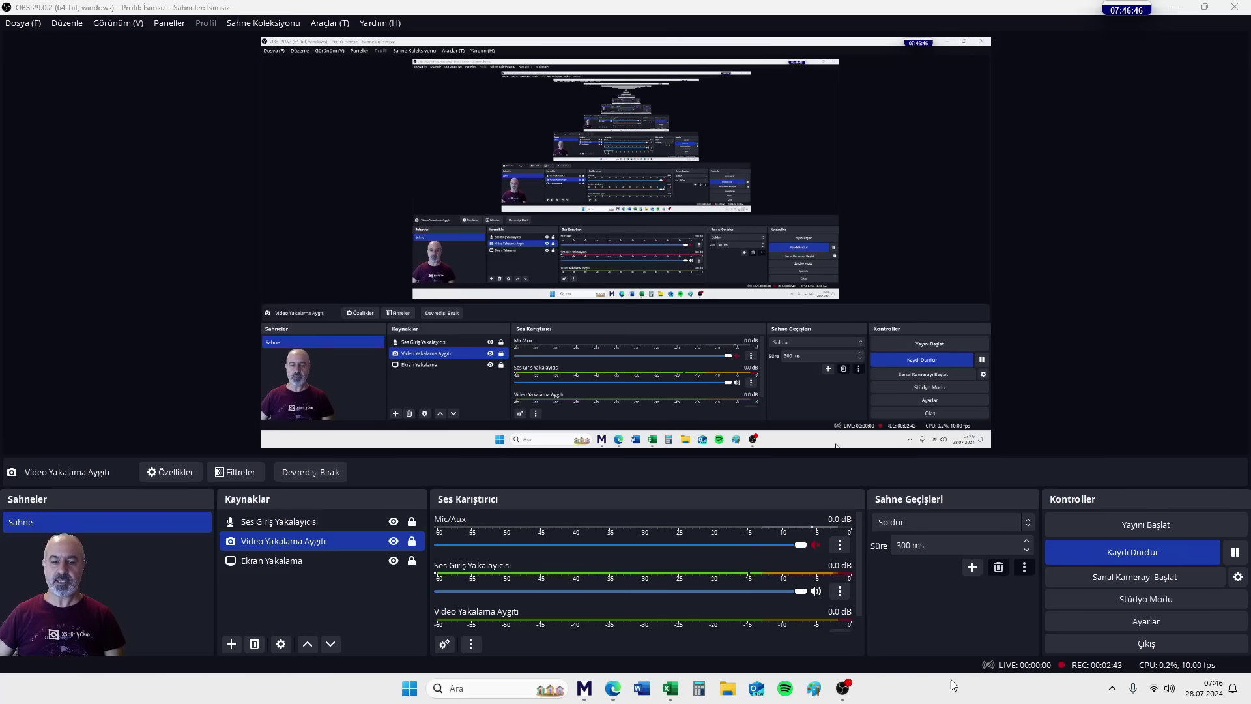
# Step: Switch to Microsoft Edge and review the 2024 expectations page in the March 2024 investor presentation PDF
pyautogui.click(613, 696)
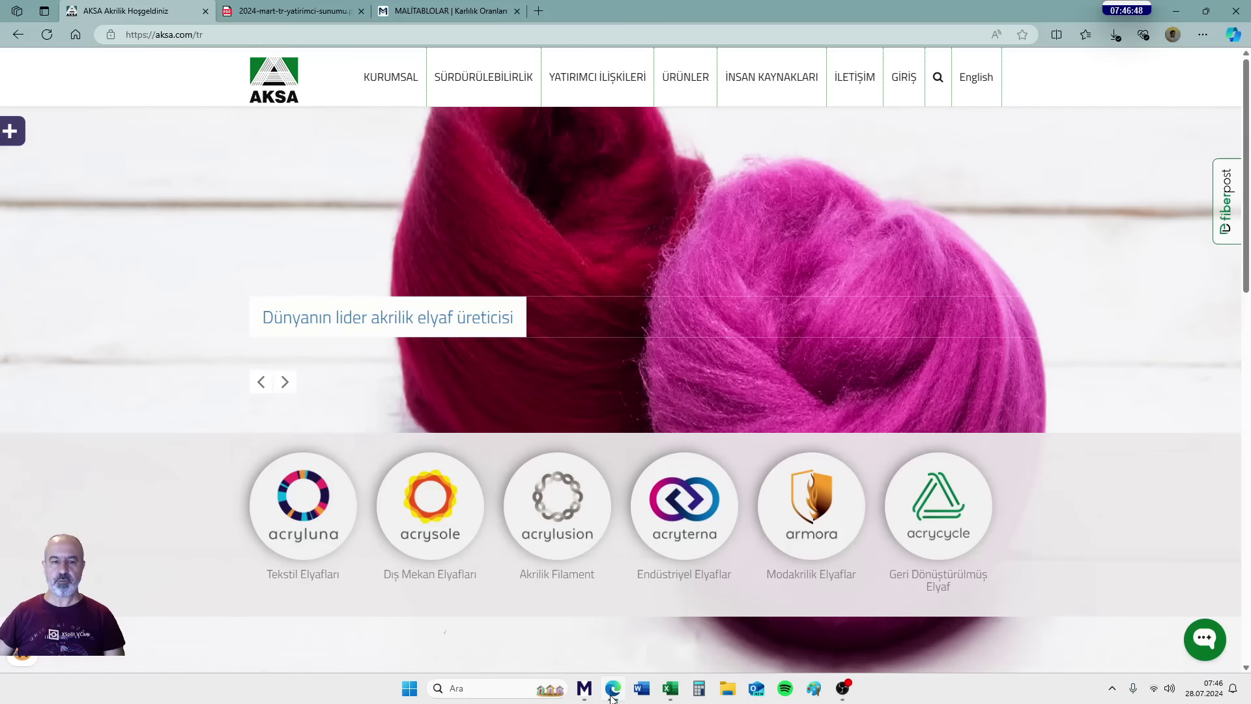
pyautogui.click(319, 10)
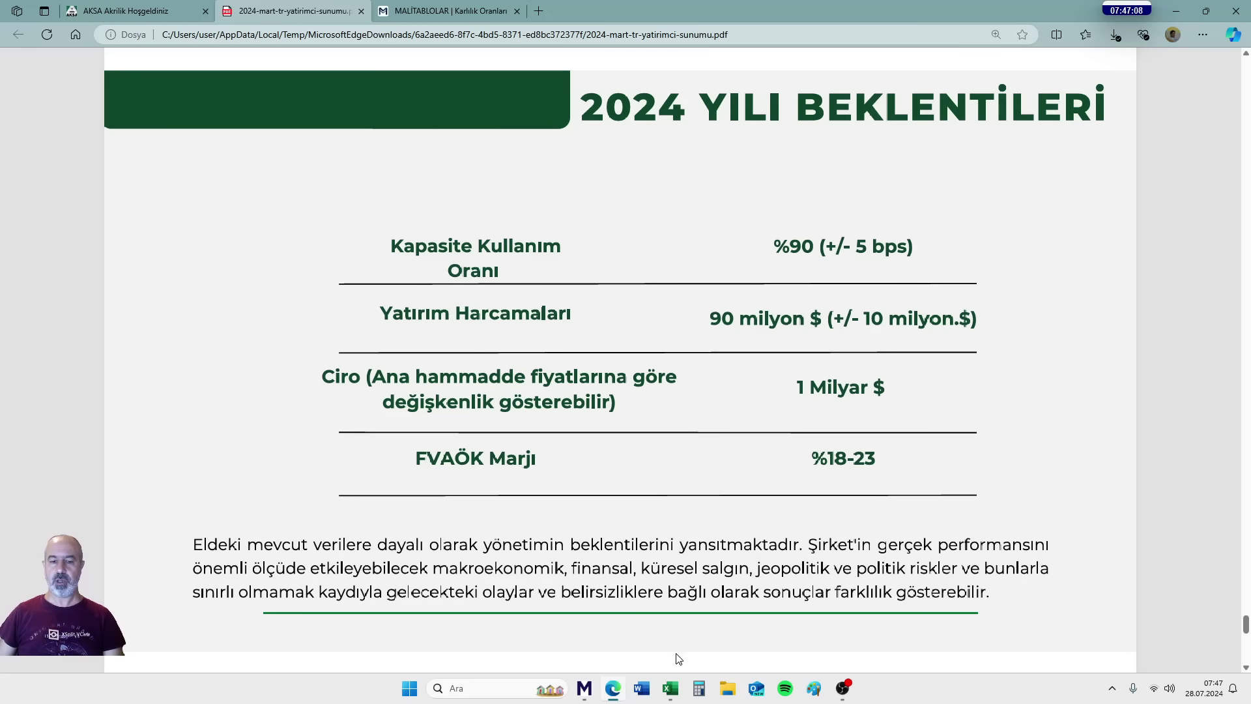
# Step: Switch to Matriks and read the values of AKSA's weekly candle dated 02.05.23
pyautogui.click(586, 694)
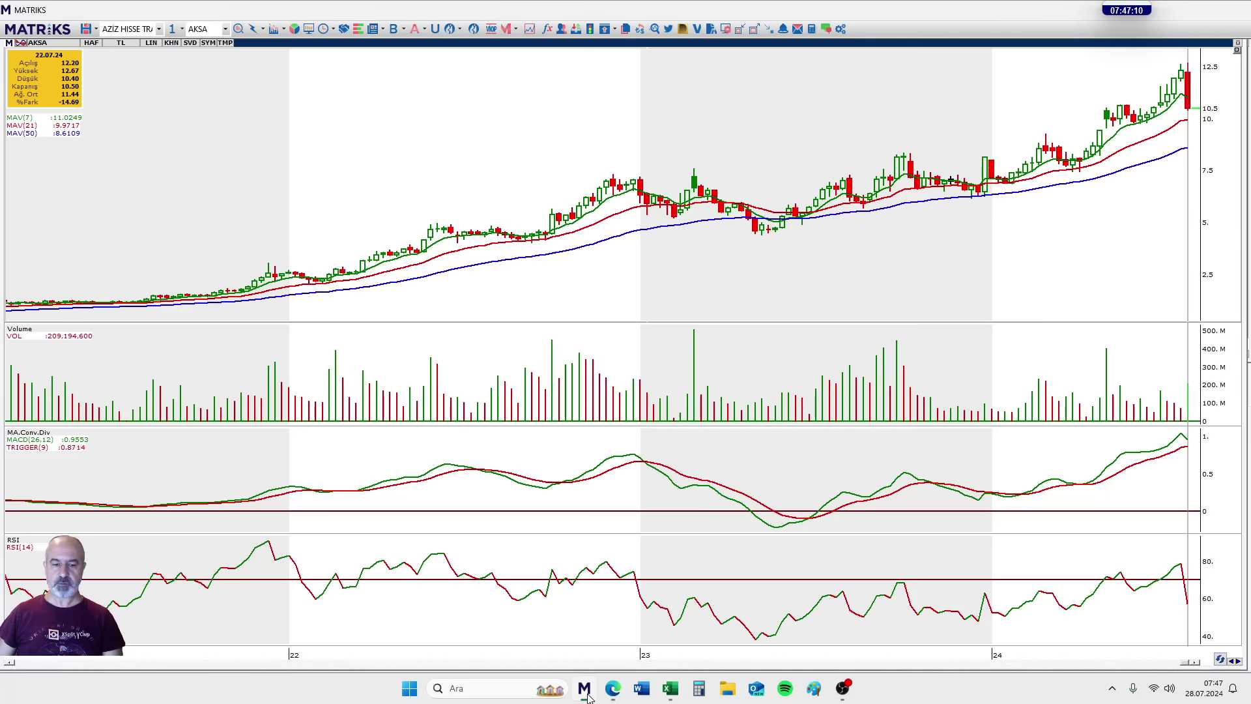
pyautogui.click(756, 287)
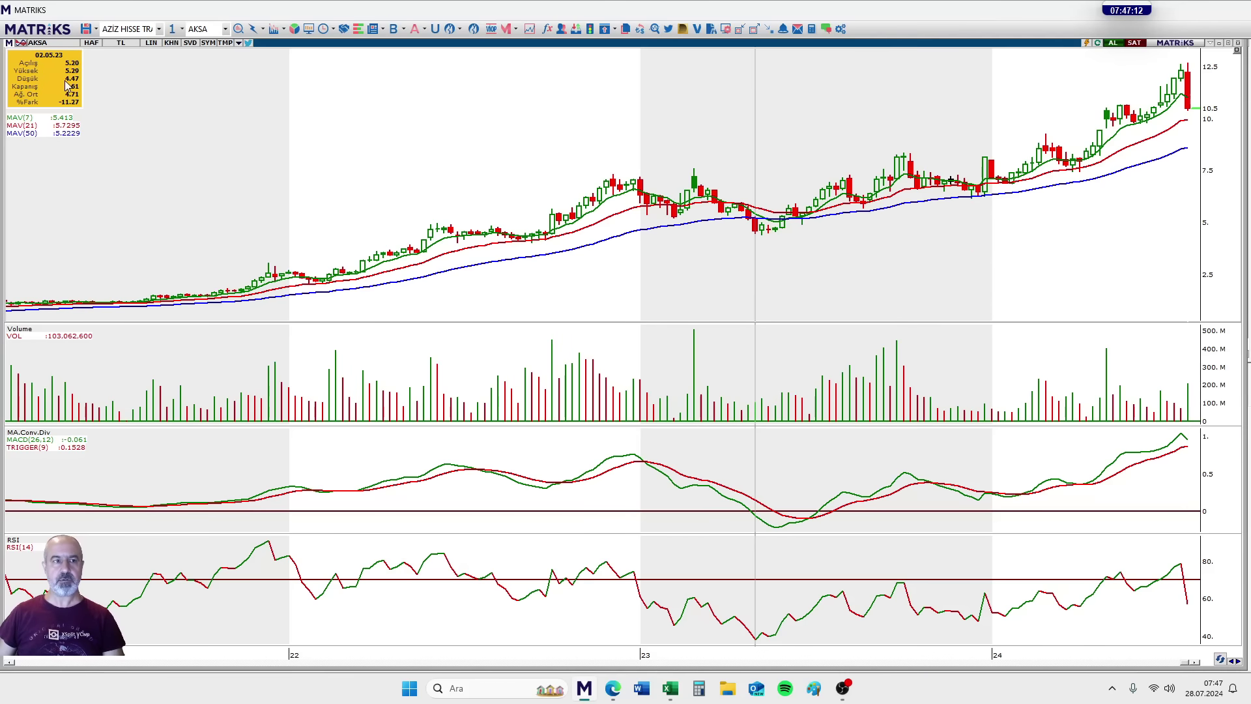
# Step: Set the AKSA chart period to daily (Günlük) and read the candle dated 02.01.24
pyautogui.click(91, 43)
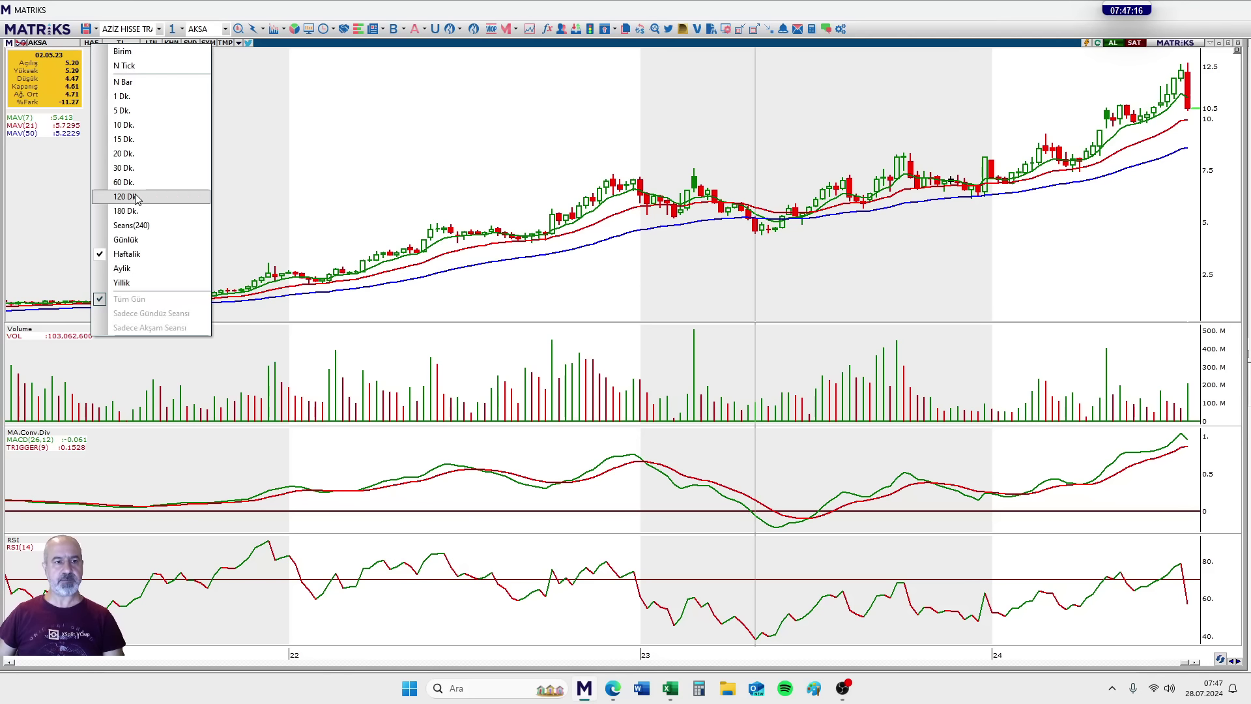
pyautogui.click(128, 239)
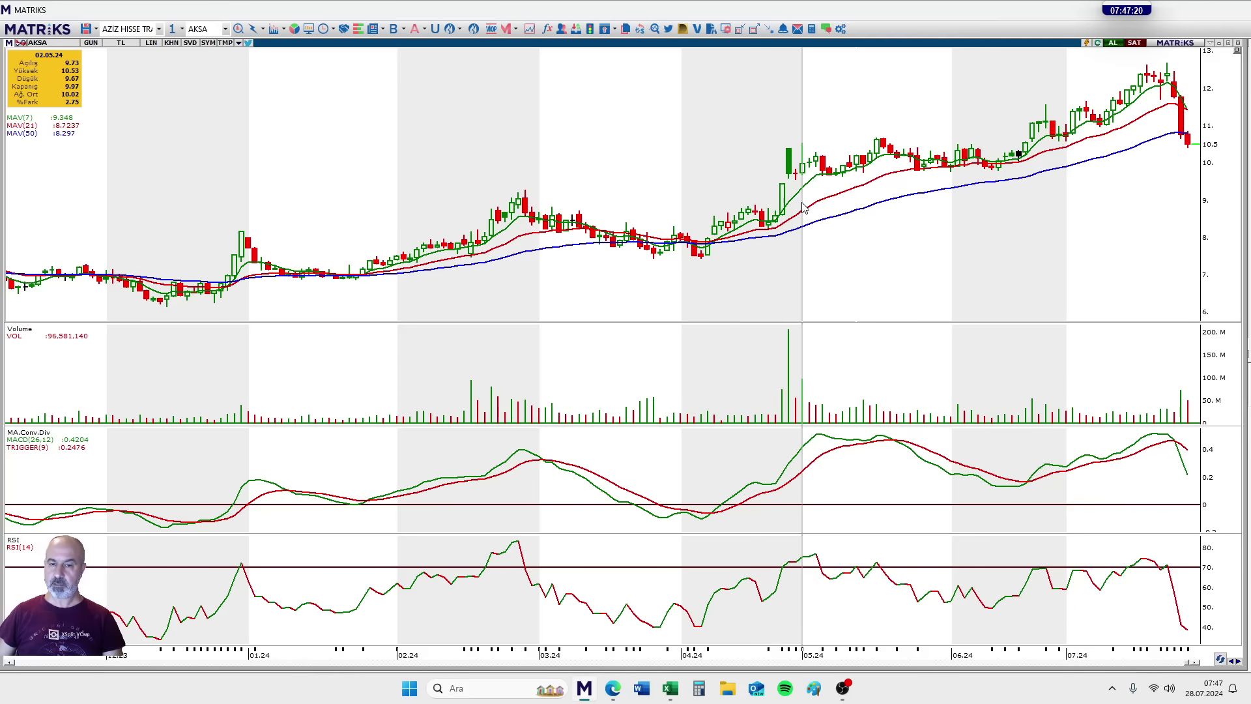
pyautogui.scroll(-8, 803, 207)
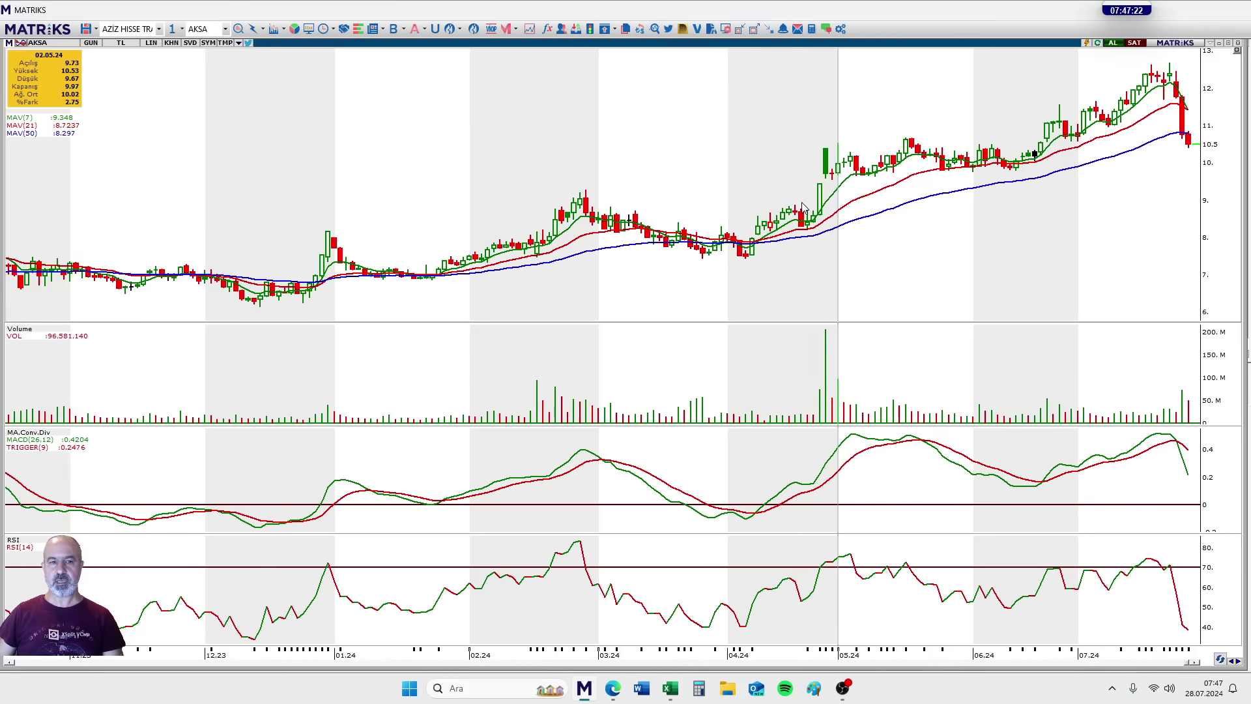
pyautogui.scroll(-2, 802, 207)
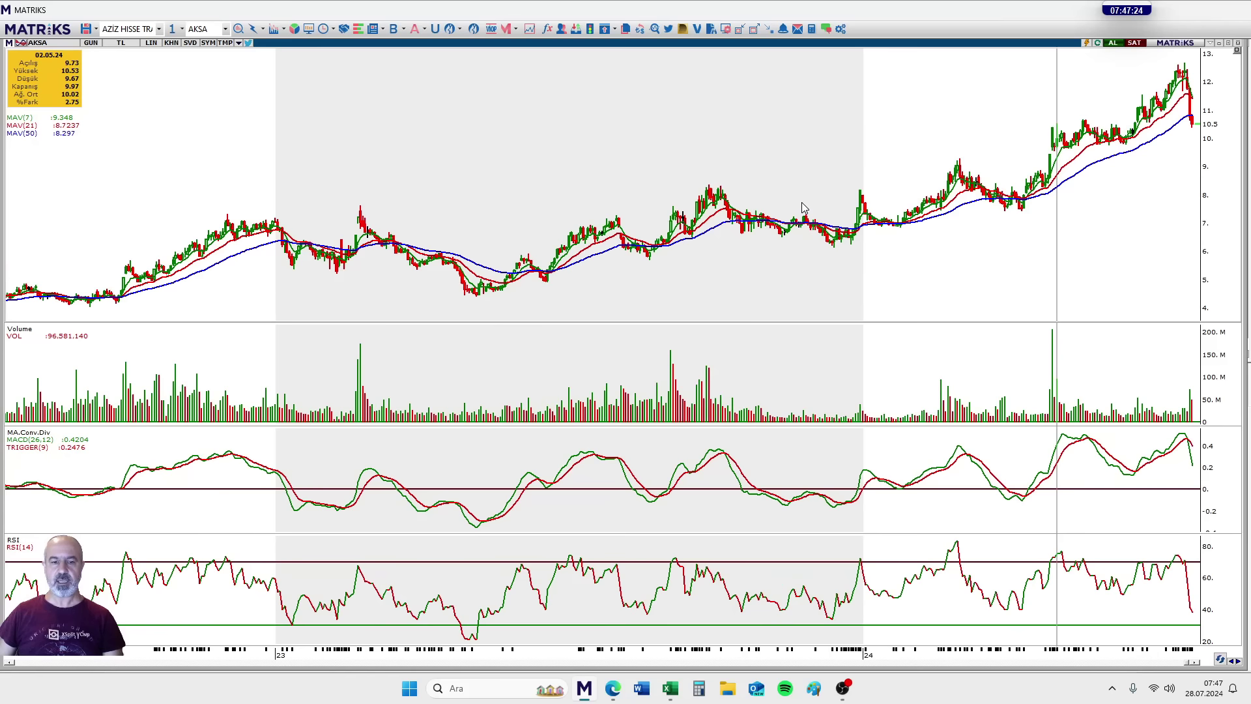
pyautogui.click(865, 277)
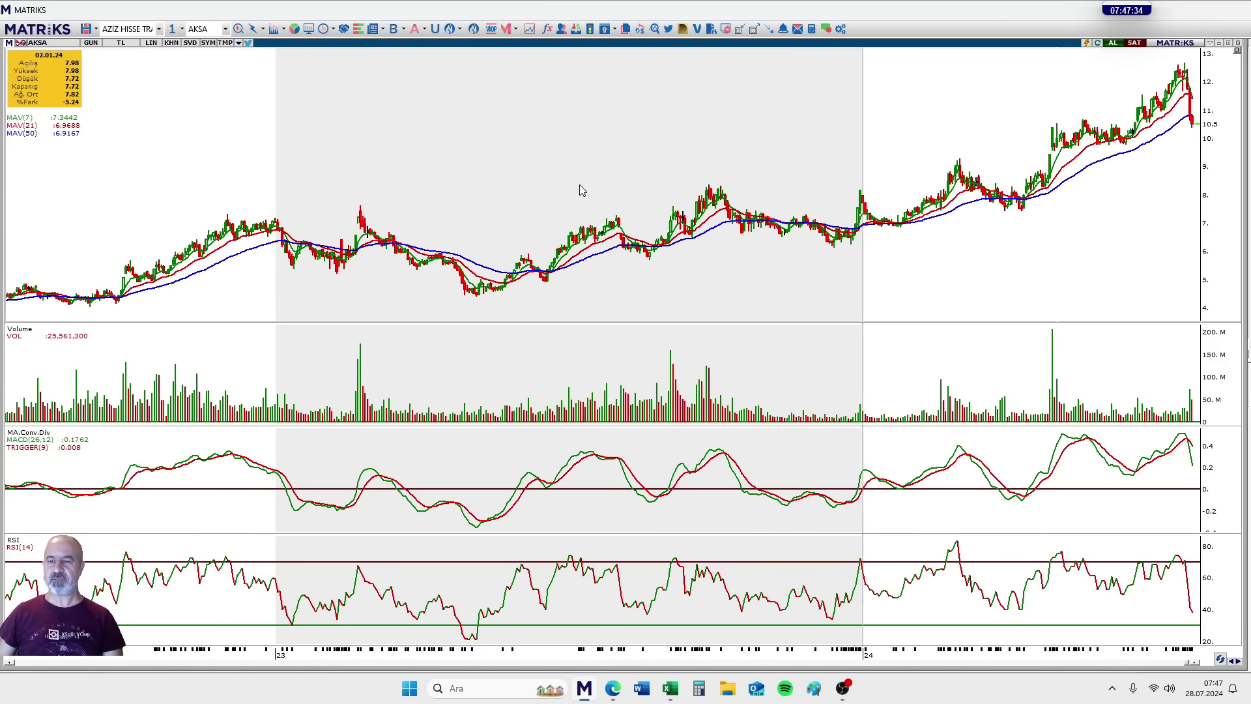
# Step: Set the AKSA chart period to weekly (Haftalık)
pyautogui.scroll(2, 579, 185)
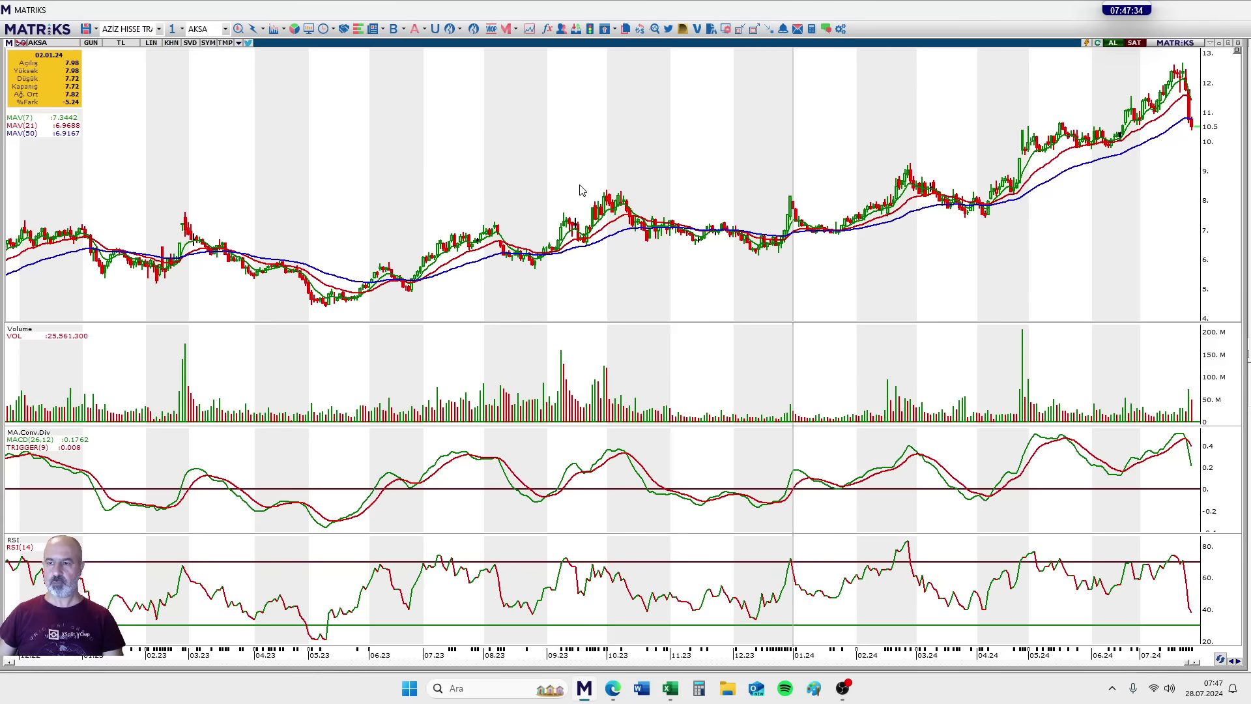
pyautogui.click(92, 43)
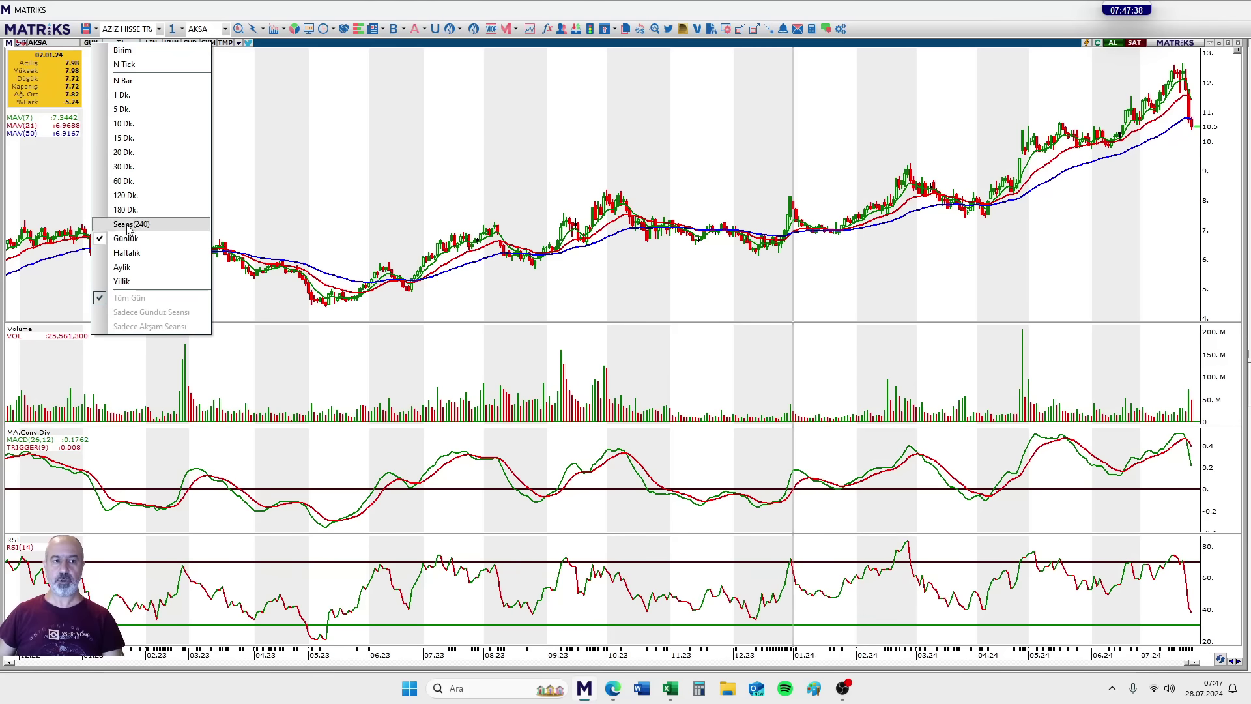
pyautogui.click(130, 253)
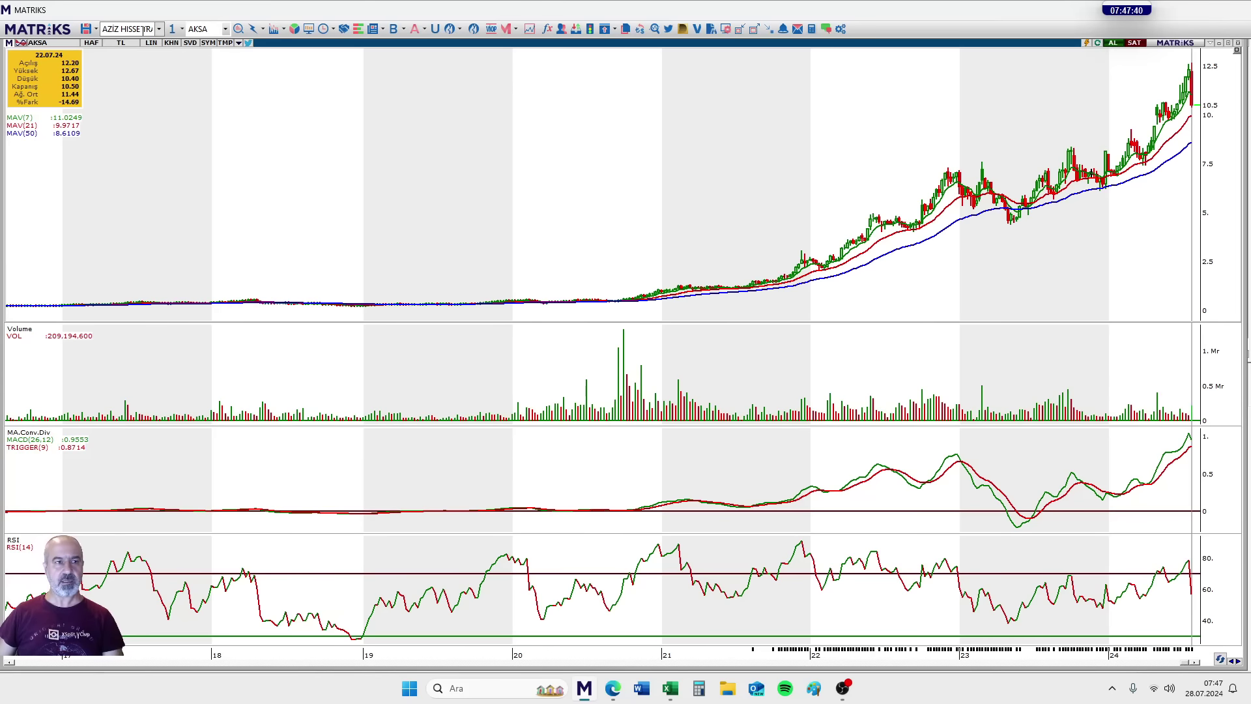
# Step: Show the weekly AKSA chart in USD and read the candles dated 12.02.24 and 22.07.24
pyautogui.click(119, 45)
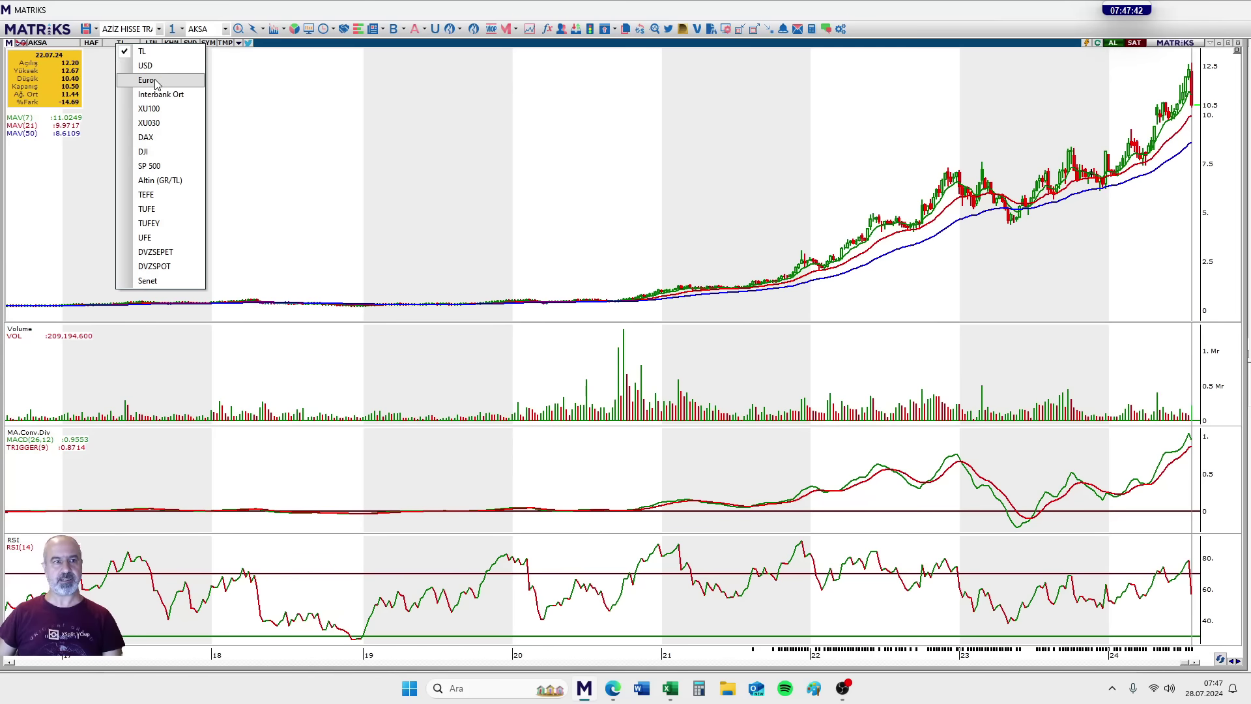
pyautogui.click(149, 67)
pyautogui.scroll(4, 547, 211)
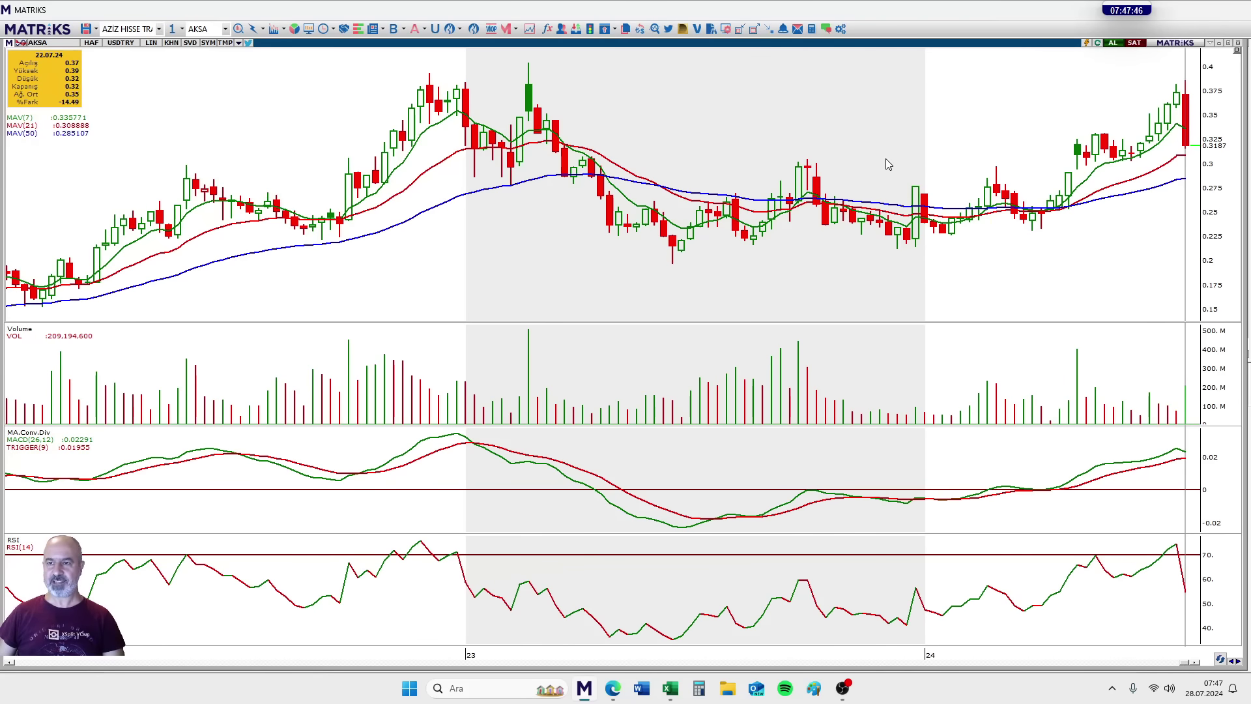
pyautogui.click(976, 137)
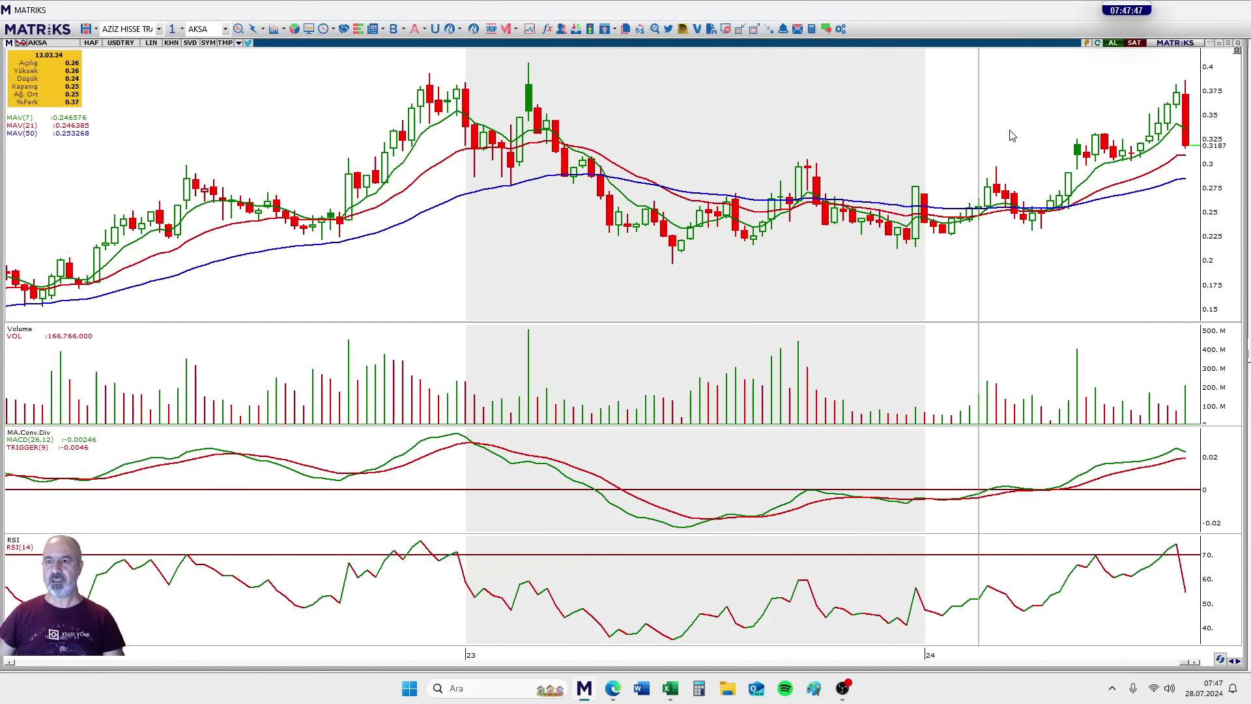
pyautogui.click(1187, 157)
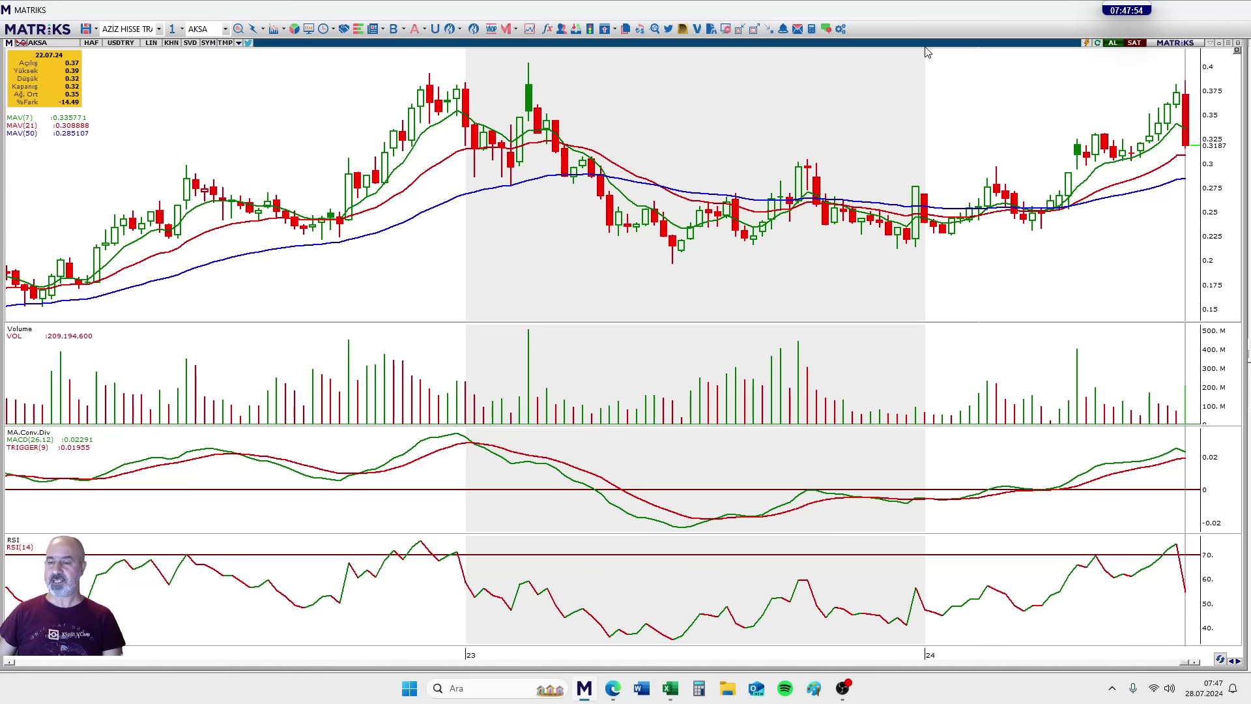
# Step: Examine the USD-based weekly candles dated 19.12.22 and 25.09.23 against the surrounding price history
pyautogui.click(582, 82)
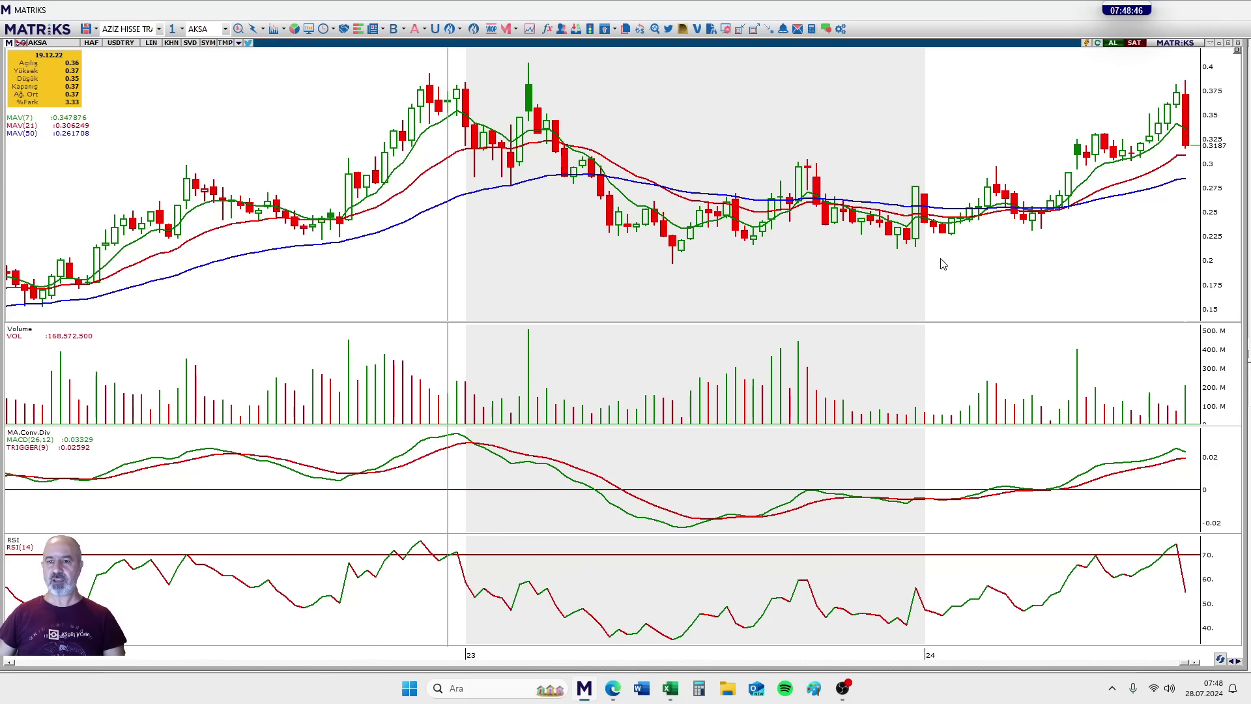
pyautogui.scroll(2, 1059, 116)
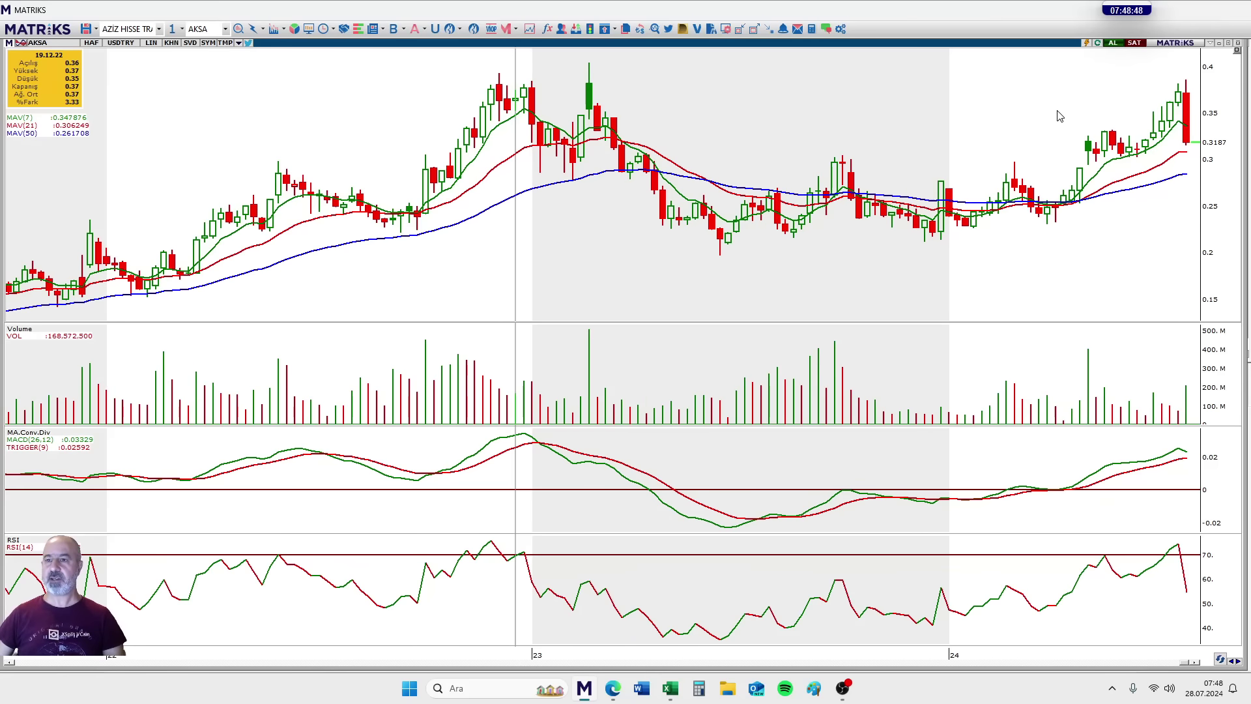
pyautogui.scroll(-1, 1058, 116)
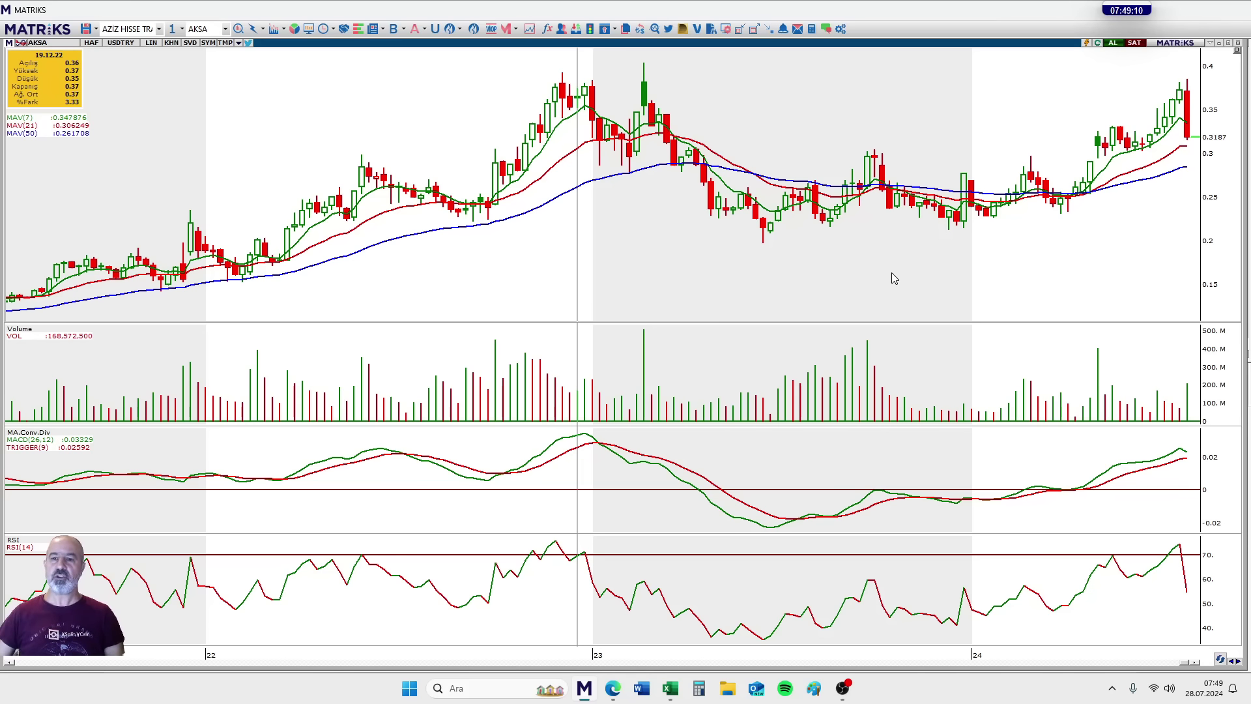
pyautogui.click(831, 234)
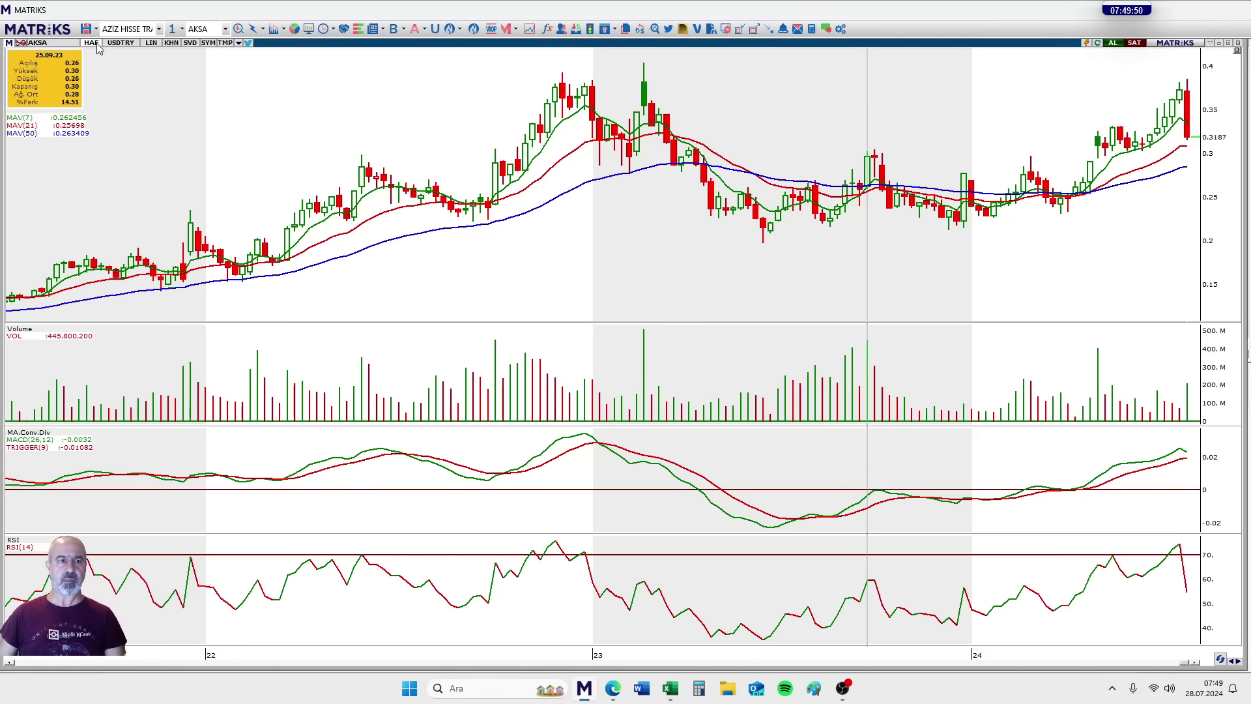
# Step: Set the chart currency back to TL and read the weekly candle dated 05.04.21
pyautogui.click(119, 44)
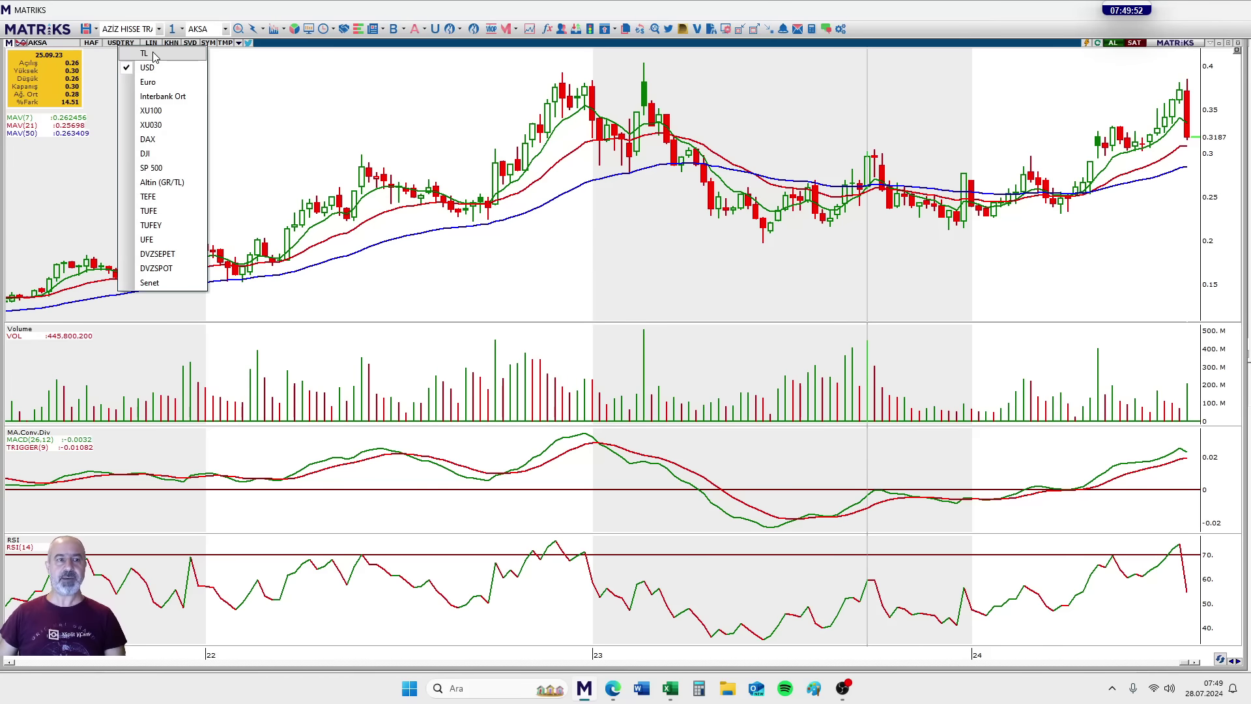
pyautogui.click(134, 53)
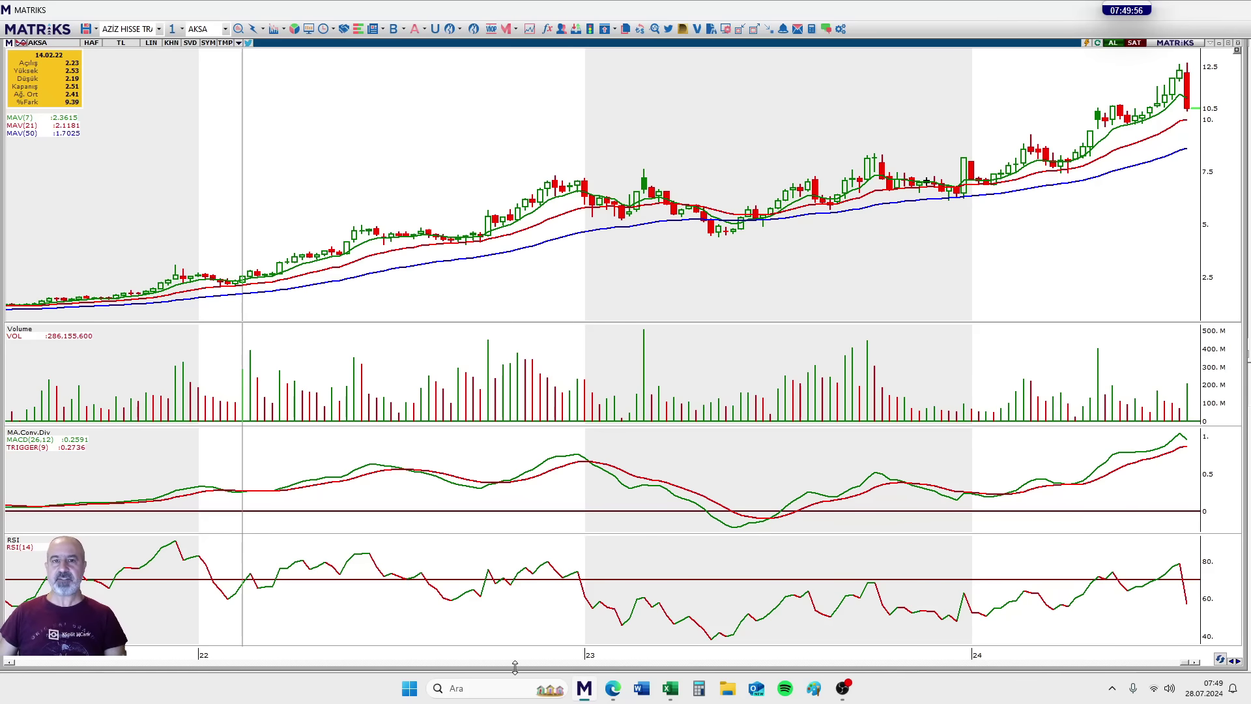
pyautogui.scroll(3, 486, 662)
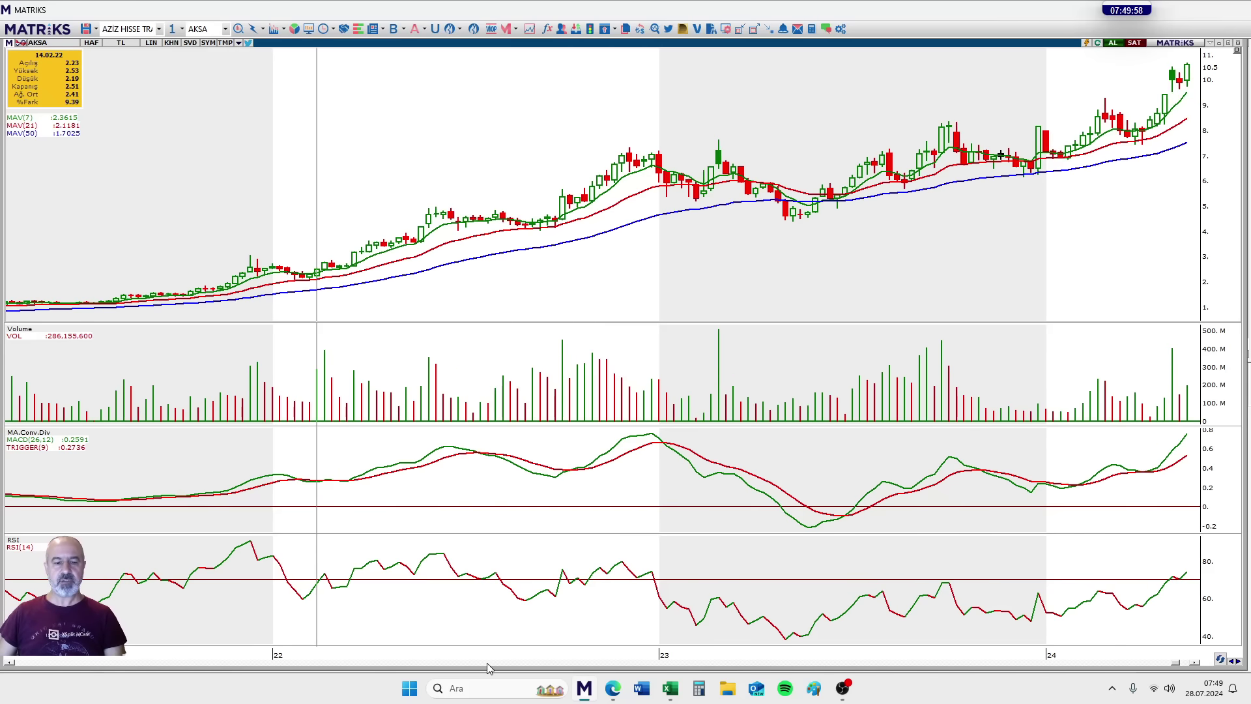
pyautogui.hscroll(-4, 487, 663)
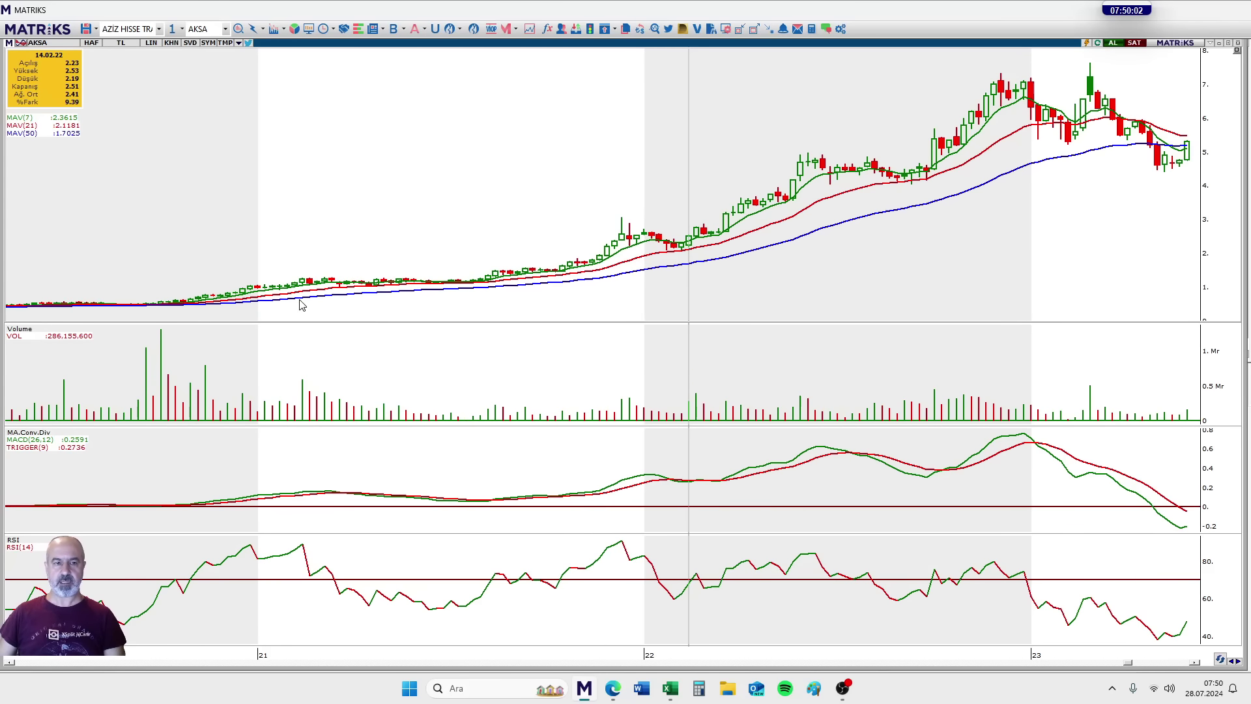
pyautogui.scroll(1, 301, 303)
pyautogui.click(272, 268)
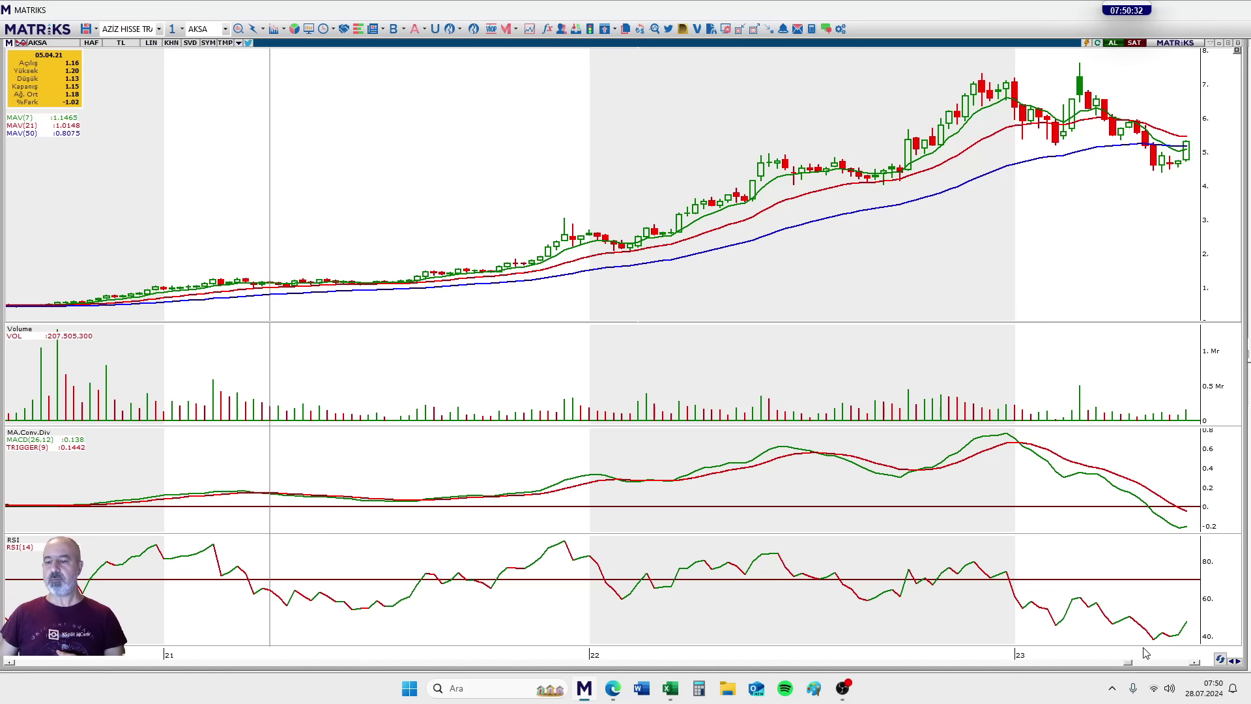
# Step: Move the weekly TL chart forward in time and read the candle at the 02.05.23 low
pyautogui.click(1195, 663)
pyautogui.moveTo(1196, 663); pyautogui.dragTo(1195, 663)
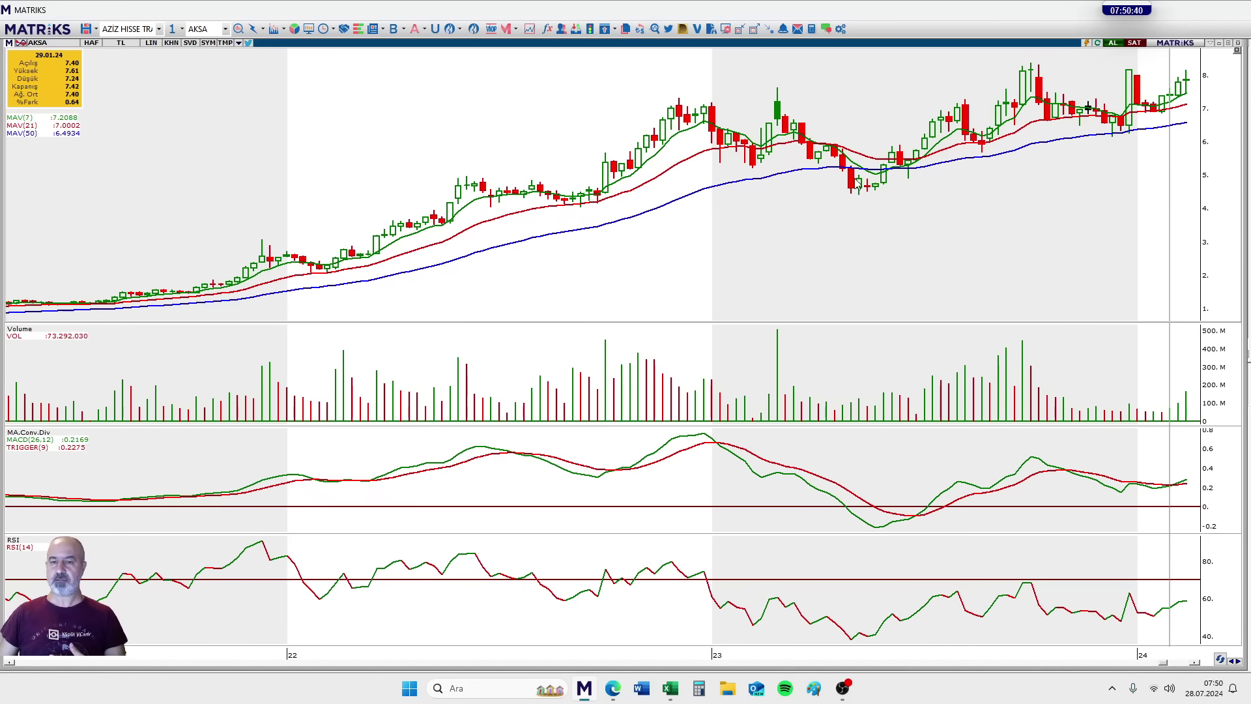
pyautogui.click(851, 214)
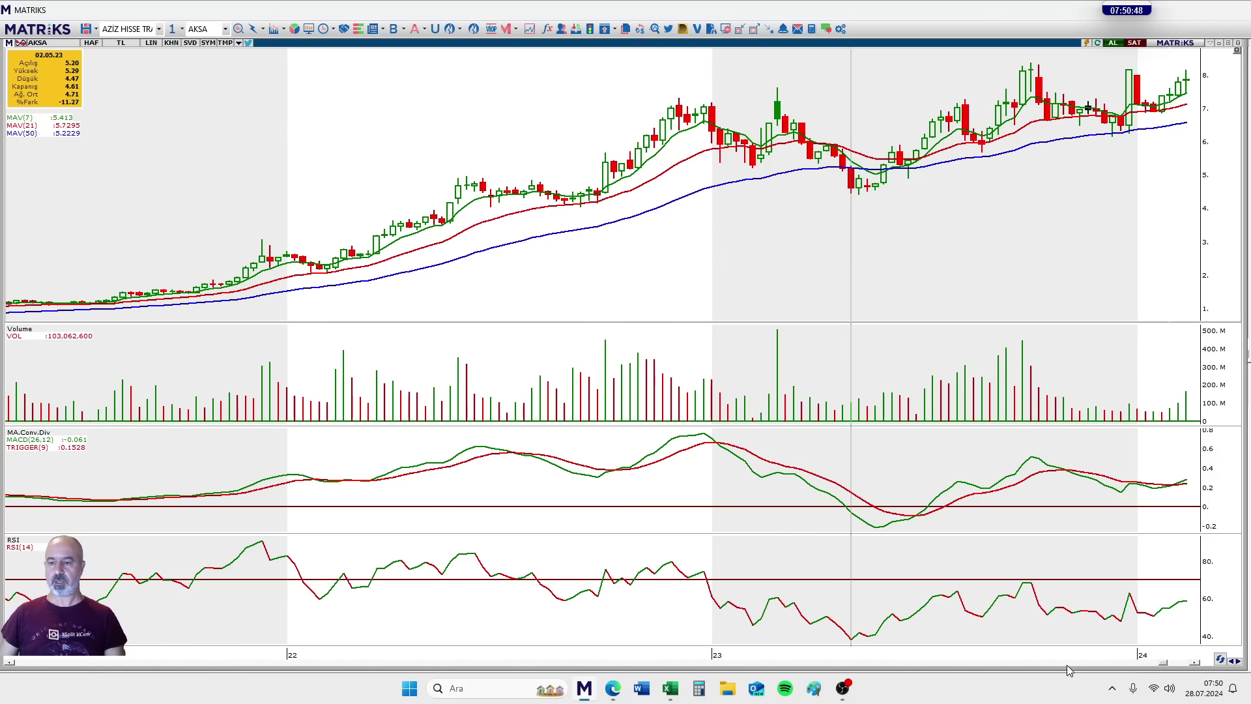
# Step: Examine the weekly TL candles dated 18.12.23, 22.01.24, 01.04.24 and 22.07.24
pyautogui.click(1185, 664)
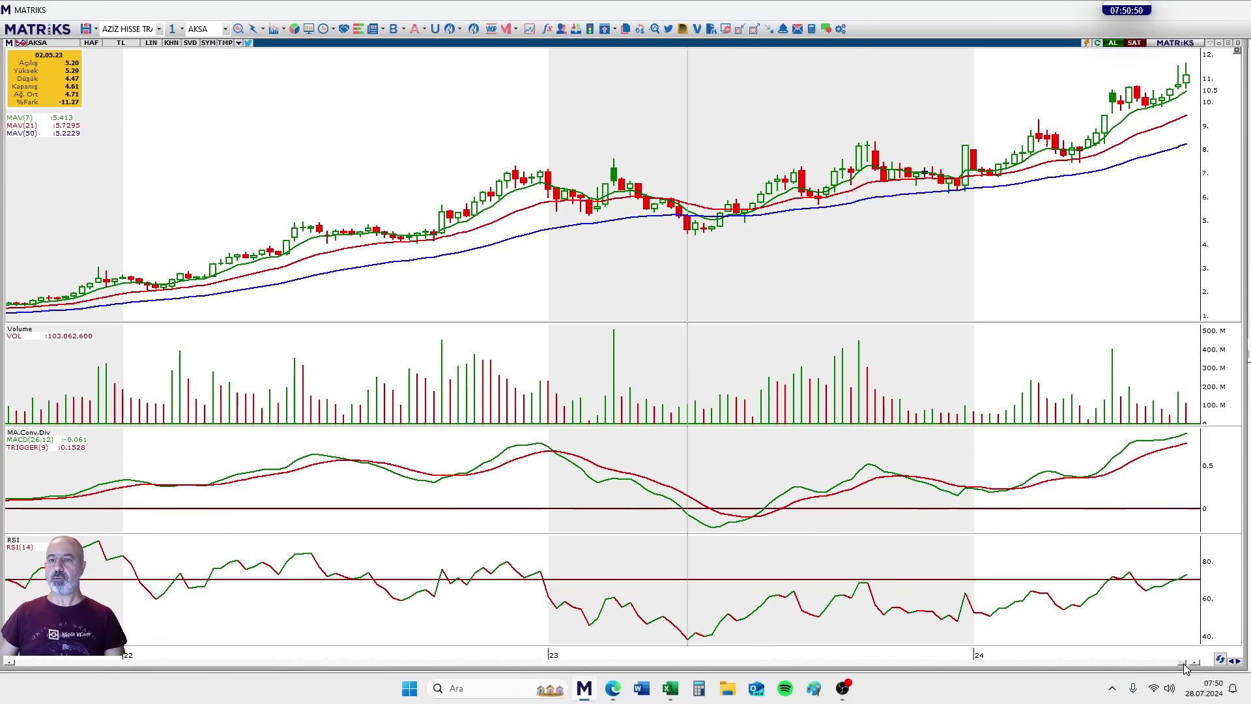
pyautogui.click(959, 209)
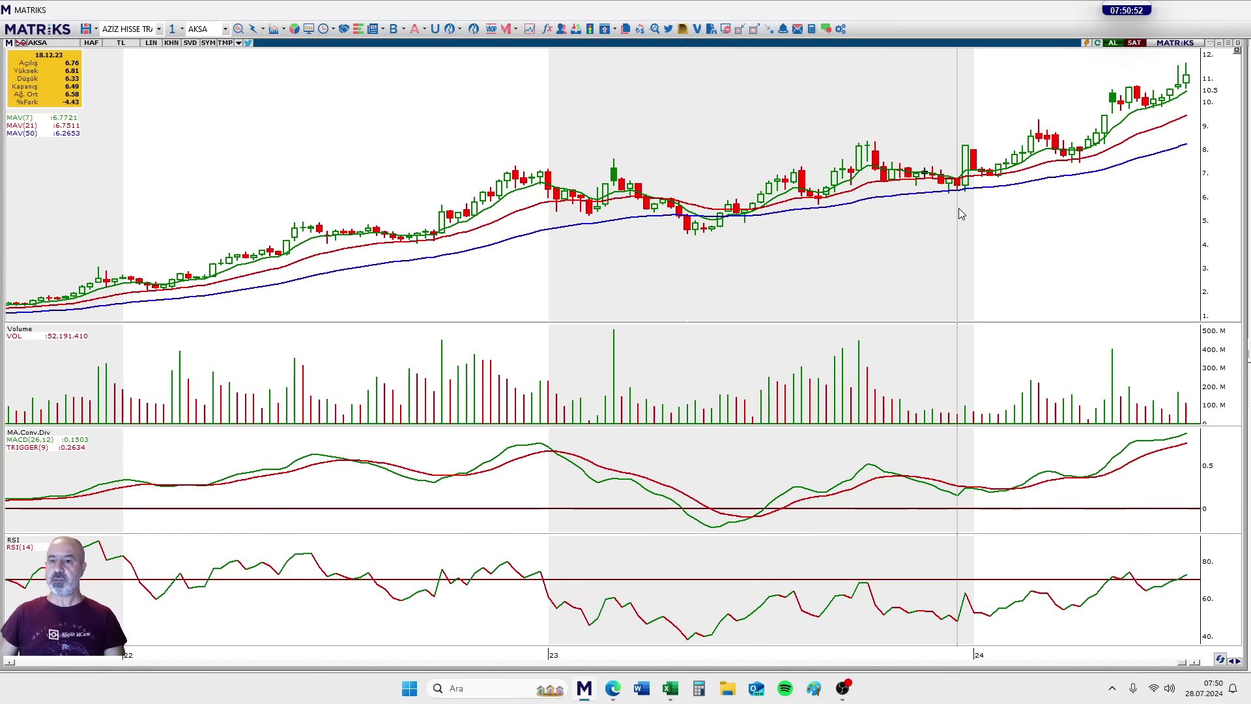
pyautogui.scroll(2, 959, 208)
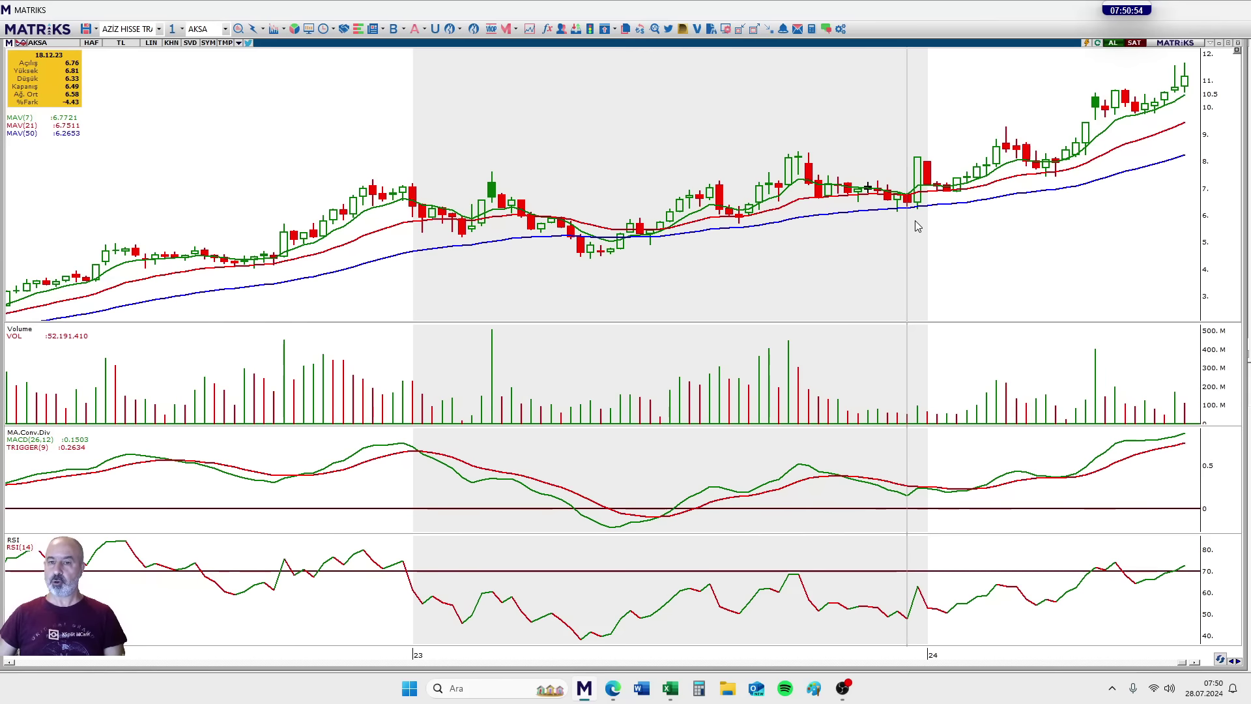
pyautogui.click(959, 204)
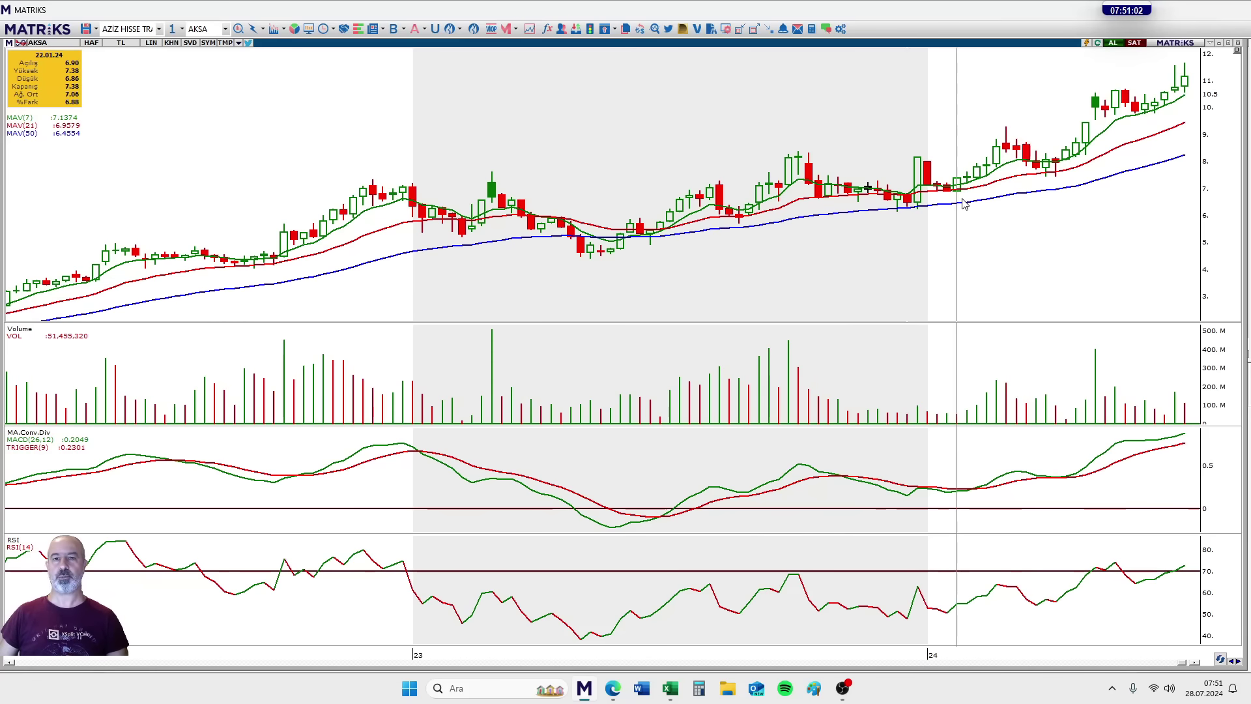
pyautogui.click(1055, 187)
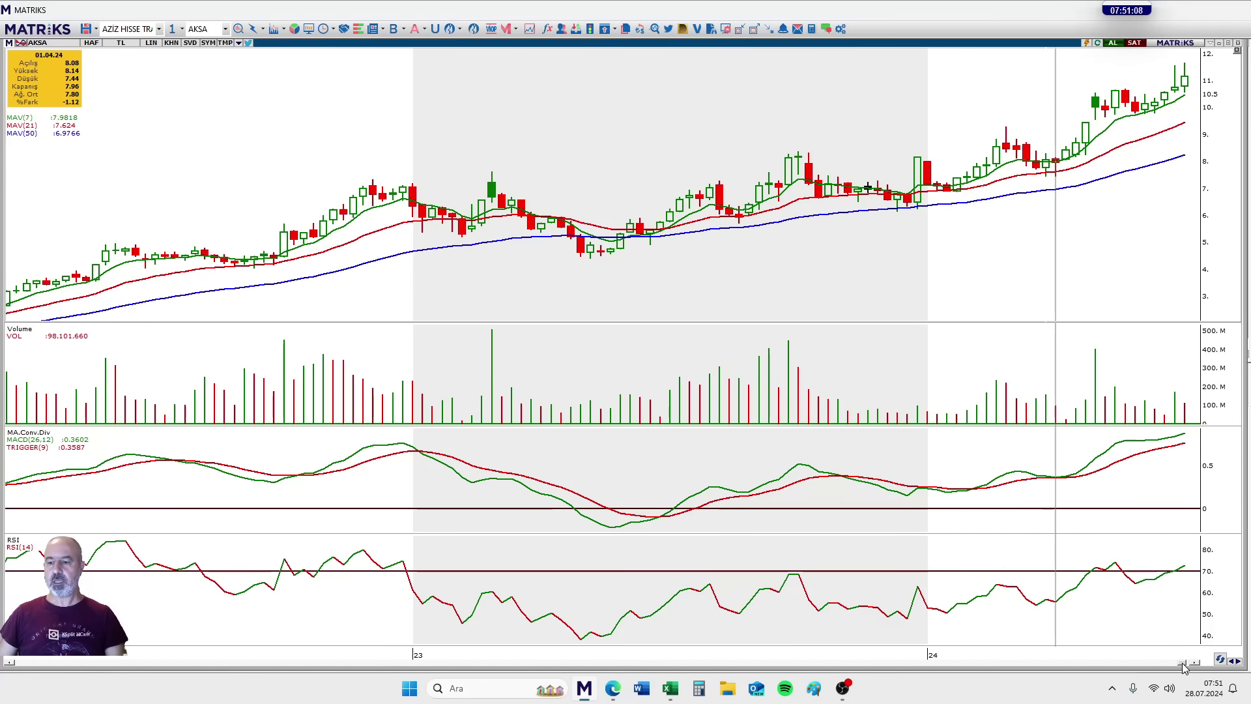
pyautogui.moveTo(1184, 666); pyautogui.dragTo(1194, 666)
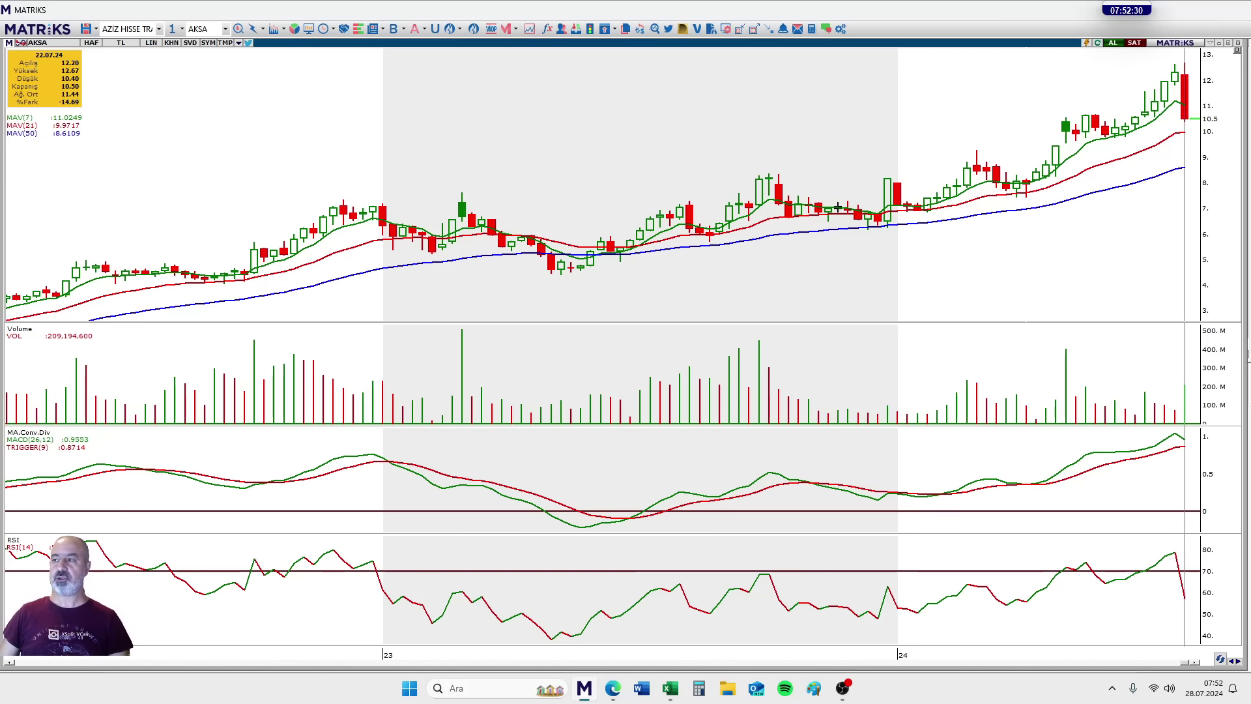
# Step: Open AKSA's daily brokerage distribution with the real-time custody analysis and reposition the custody analysis window
pyautogui.hotkey('ctrl', 'd')
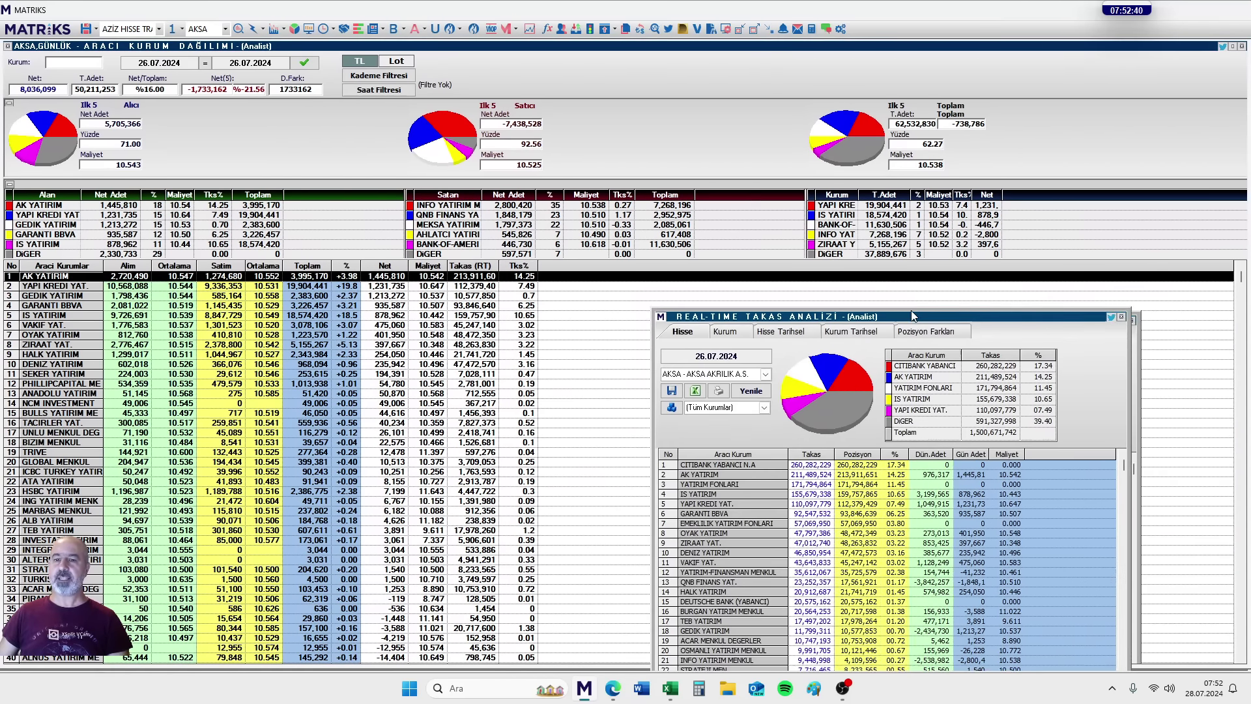
pyautogui.moveTo(909, 307); pyautogui.dragTo(905, 295)
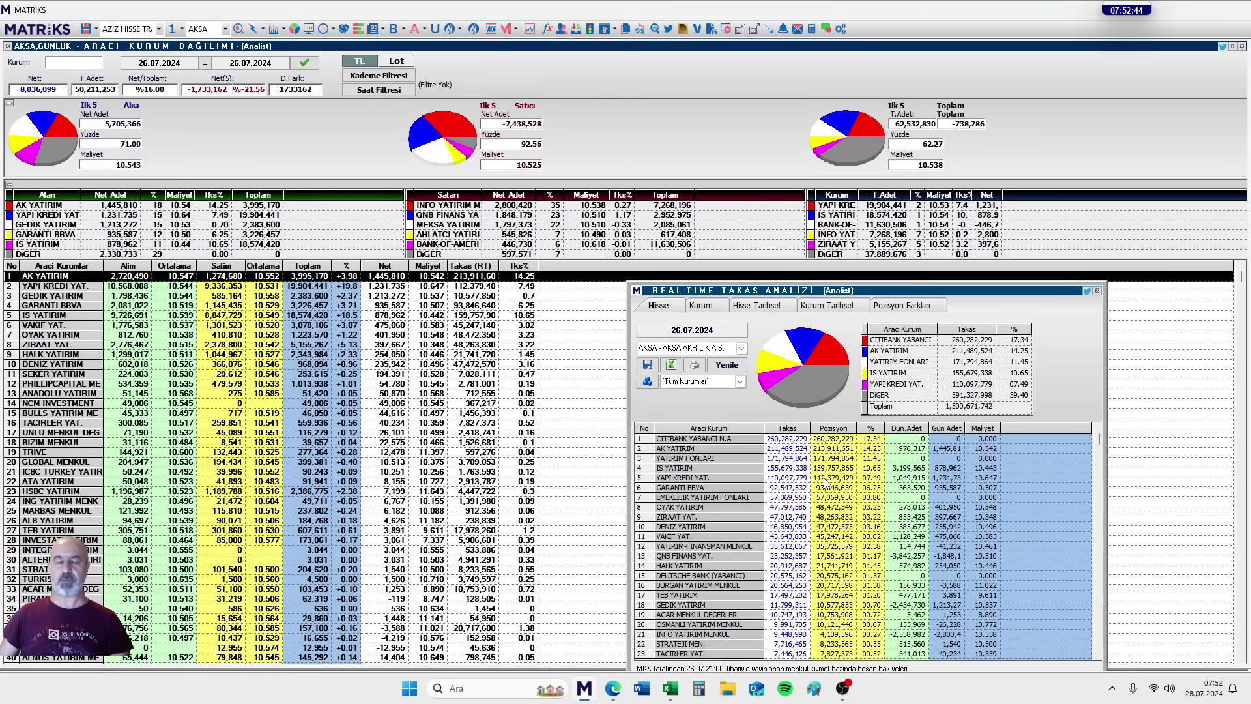
# Step: Set the AKSA brokerage distribution date range to 24.07.2024 through 26.07.2024 and apply it
pyautogui.click(198, 63)
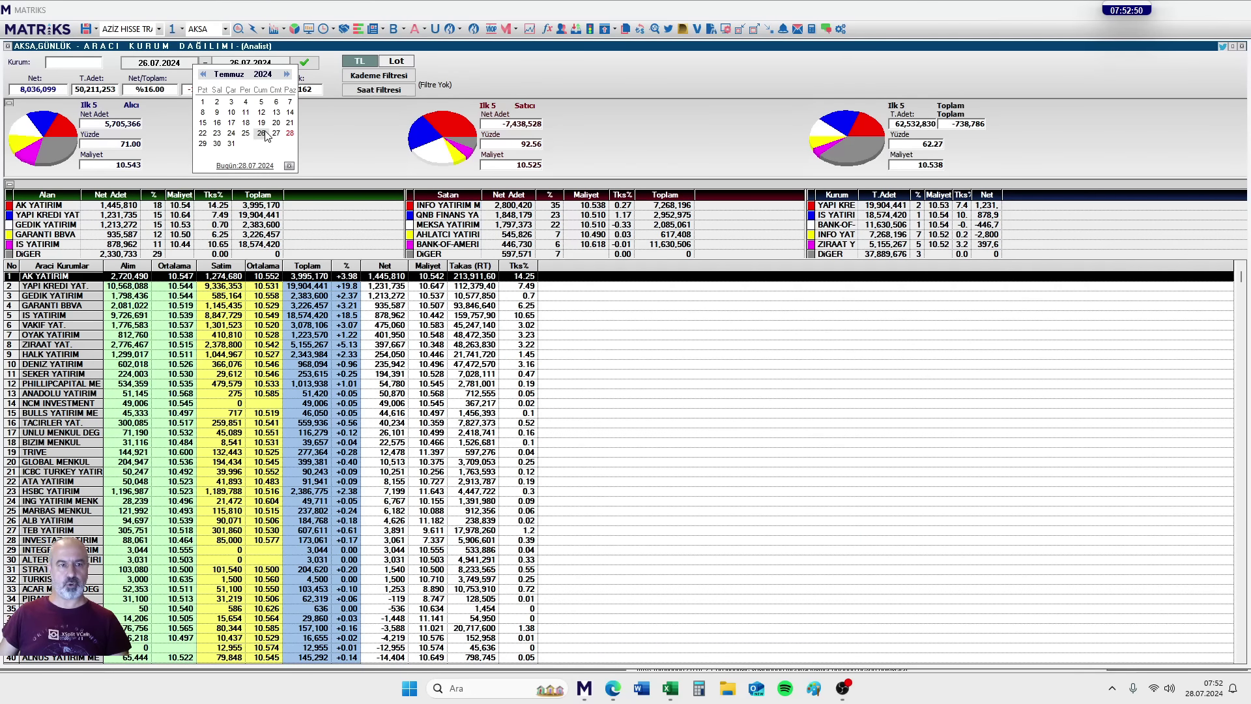
pyautogui.click(231, 133)
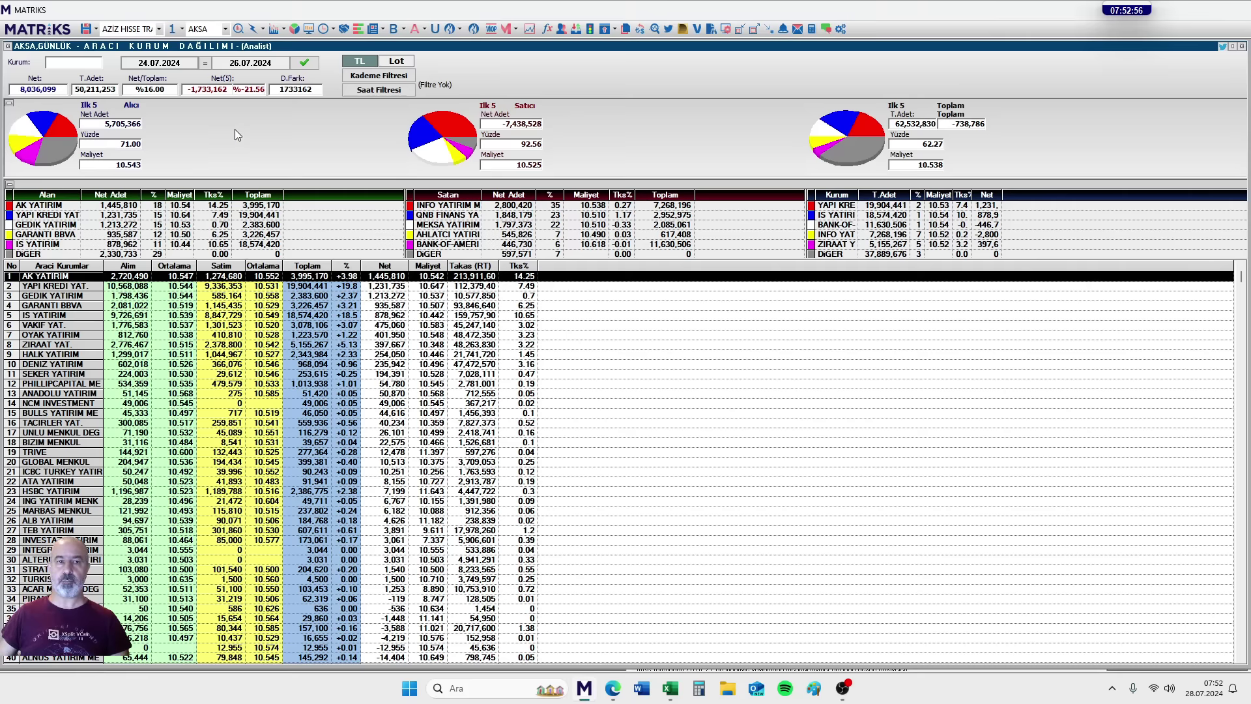
pyautogui.click(311, 61)
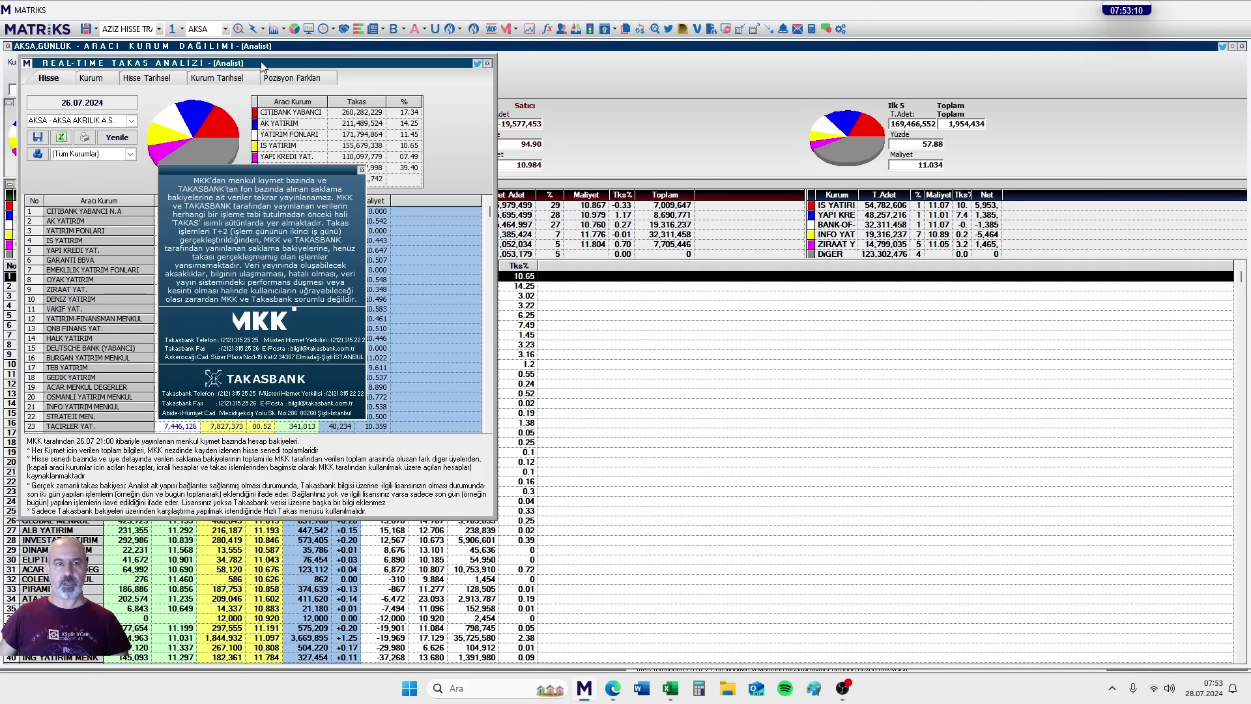
# Step: Move the custody analysis window off the brokerage table, close its MKK/Takasbank notice and check the IS YATIRIM row
pyautogui.moveTo(261, 65); pyautogui.dragTo(839, 300)
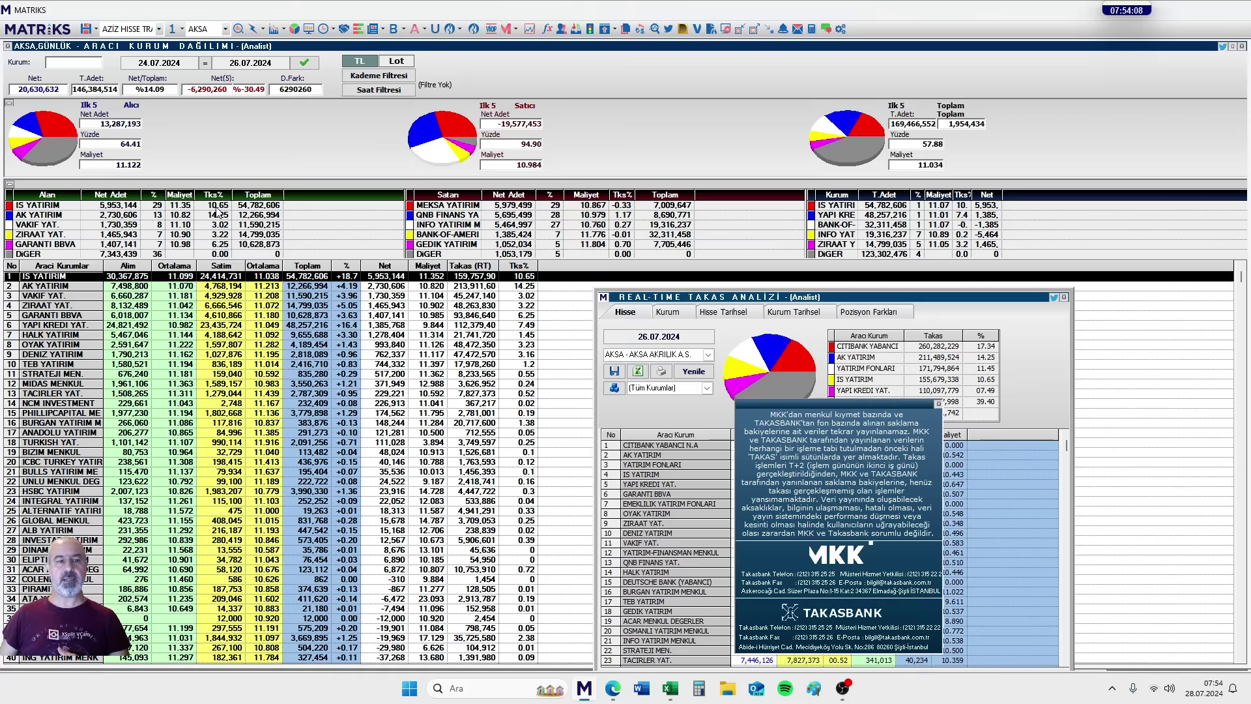
pyautogui.click(652, 474)
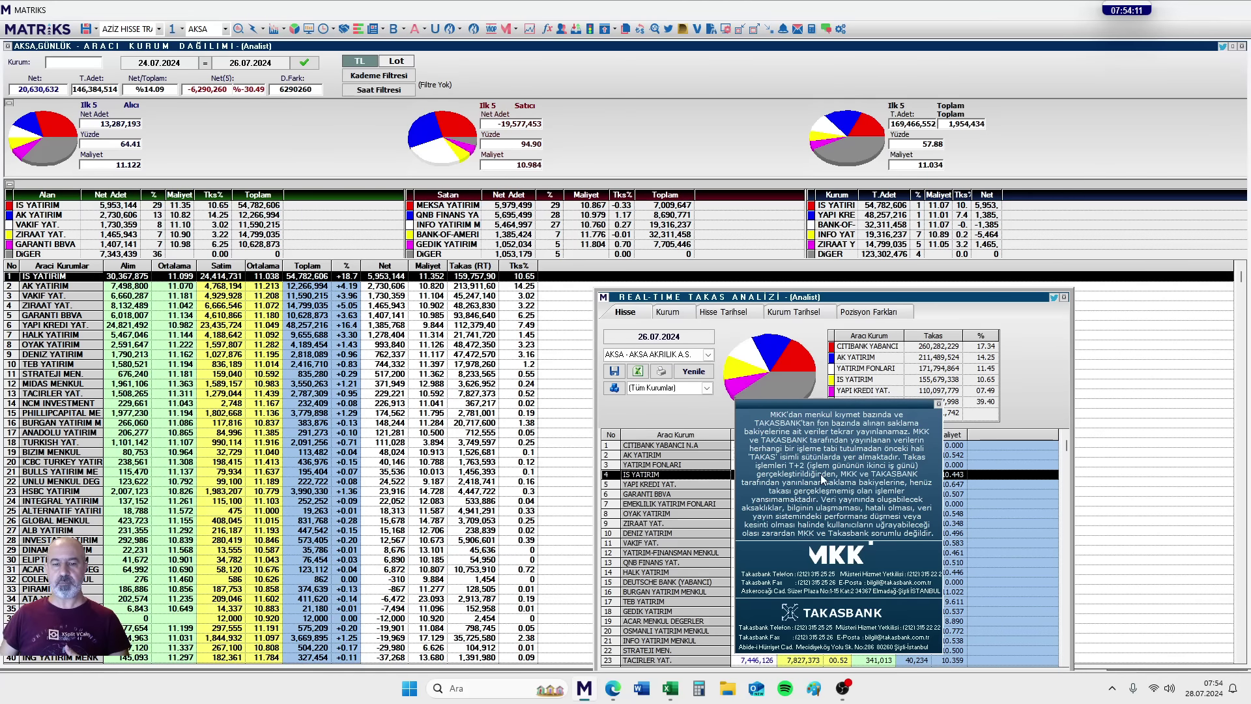
pyautogui.click(938, 404)
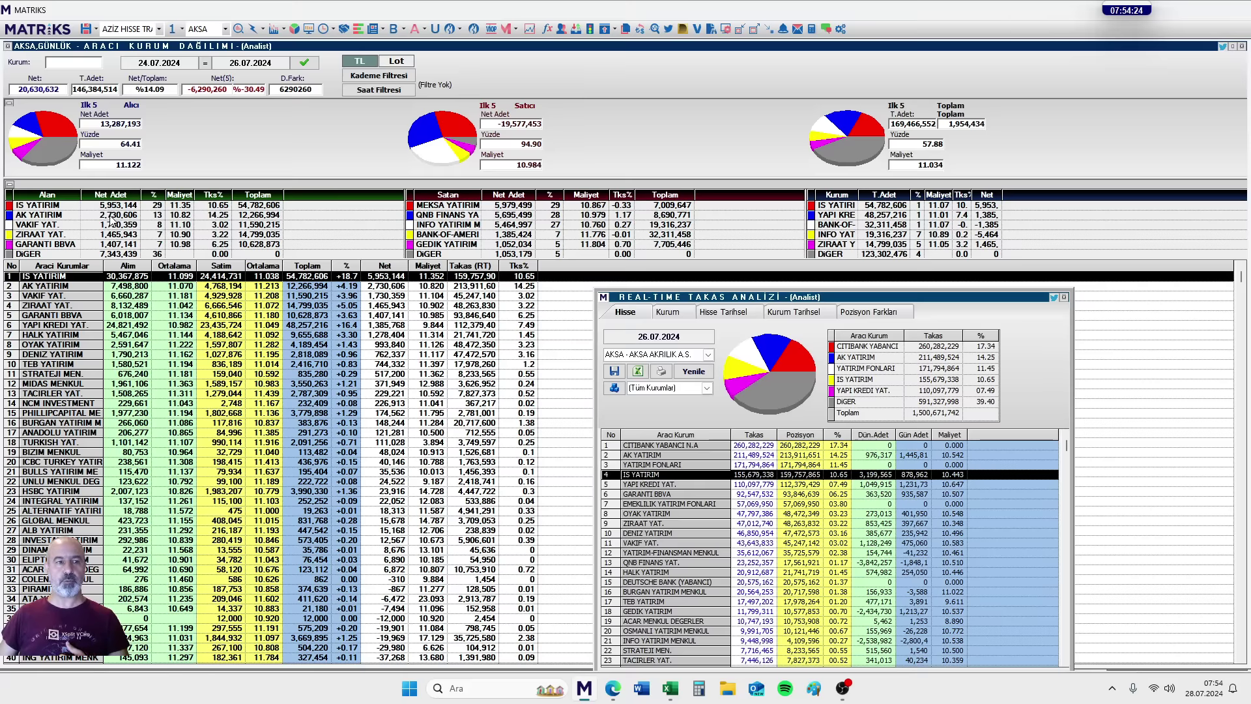
# Step: Reopen the real-time custody analysis, close its notice, position it beside the brokerage table and check the AK YATIRIM row
pyautogui.click(485, 349)
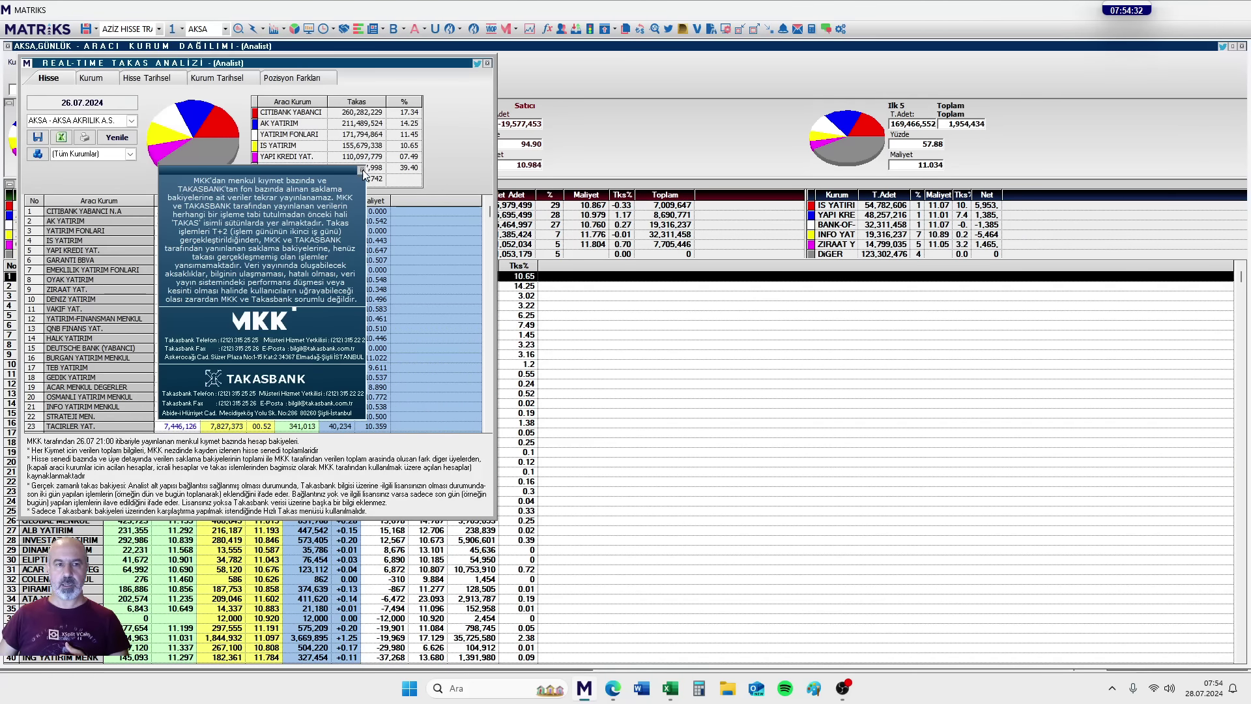
pyautogui.click(359, 172)
pyautogui.moveTo(279, 64); pyautogui.dragTo(813, 223)
pyautogui.moveTo(879, 260)
pyautogui.mouseDown()
pyautogui.moveTo(942, 267)
pyautogui.moveTo(883, 261)
pyautogui.mouseUp()
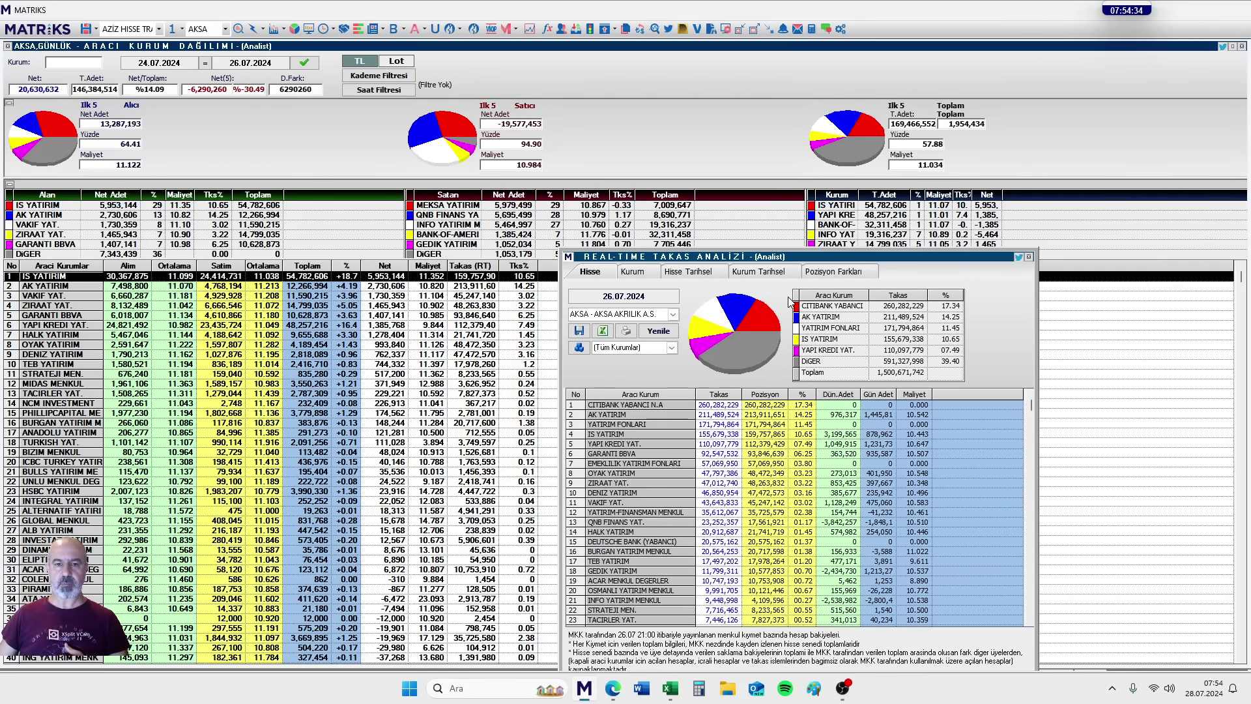
pyautogui.click(625, 416)
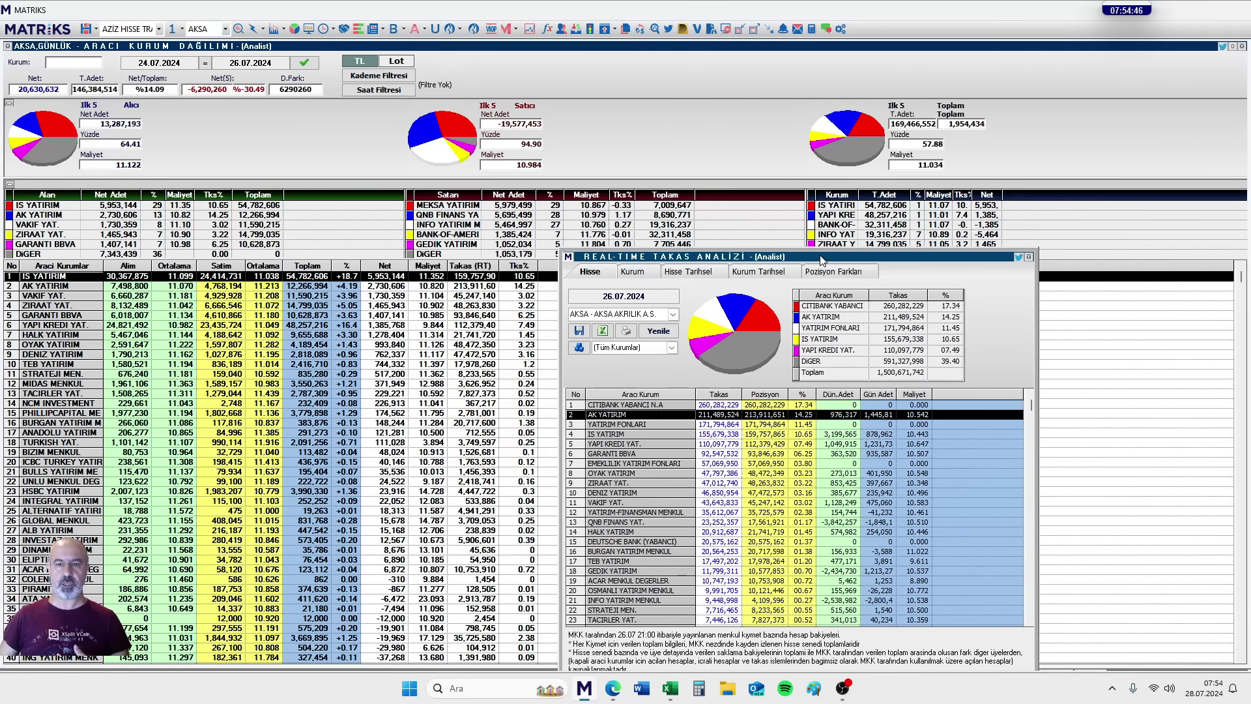
pyautogui.moveTo(822, 260); pyautogui.dragTo(819, 288)
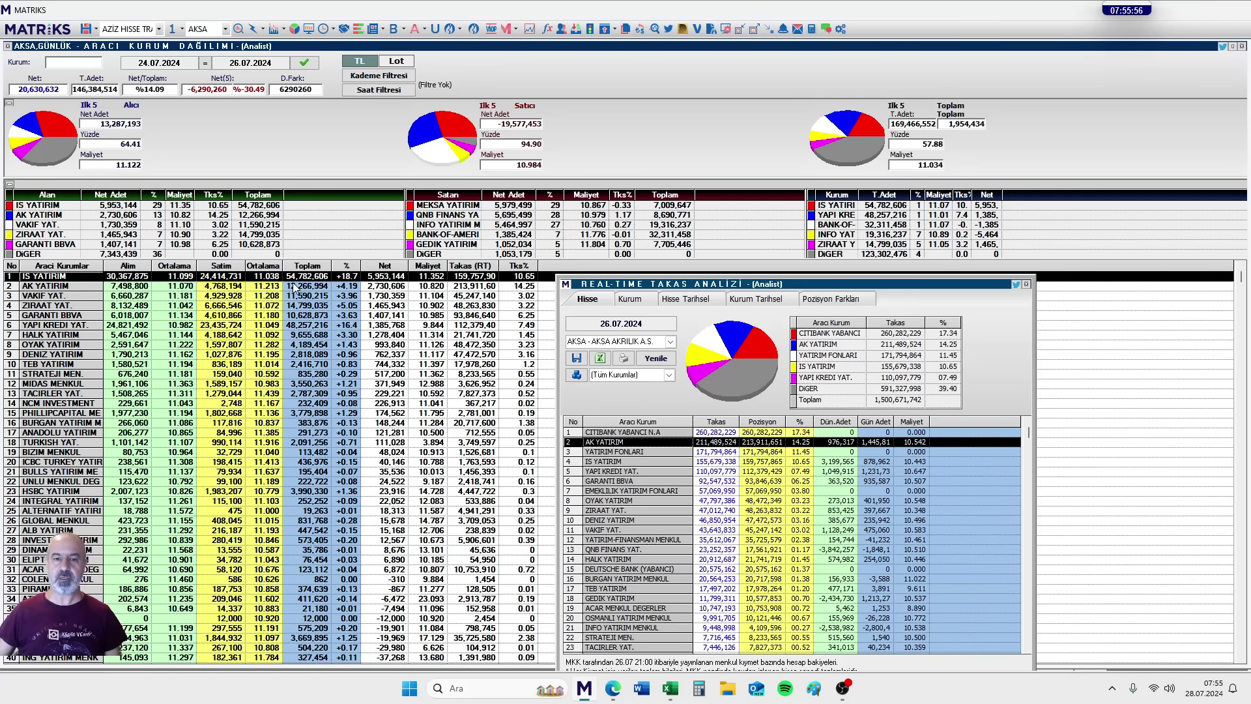
# Step: Switch to the Excel workbook "aksa tahmin revizesi" and review the analysis period, annual sales, FAVÖK and net profit
pyautogui.click(672, 696)
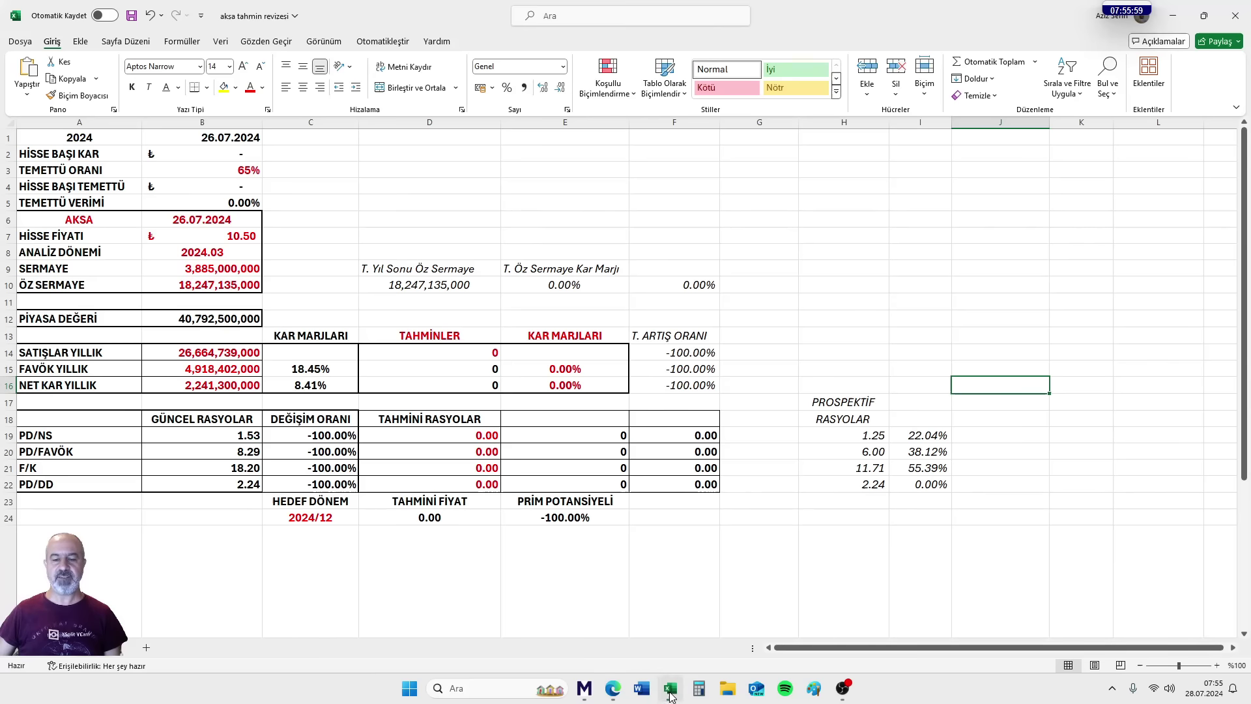
pyautogui.click(694, 563)
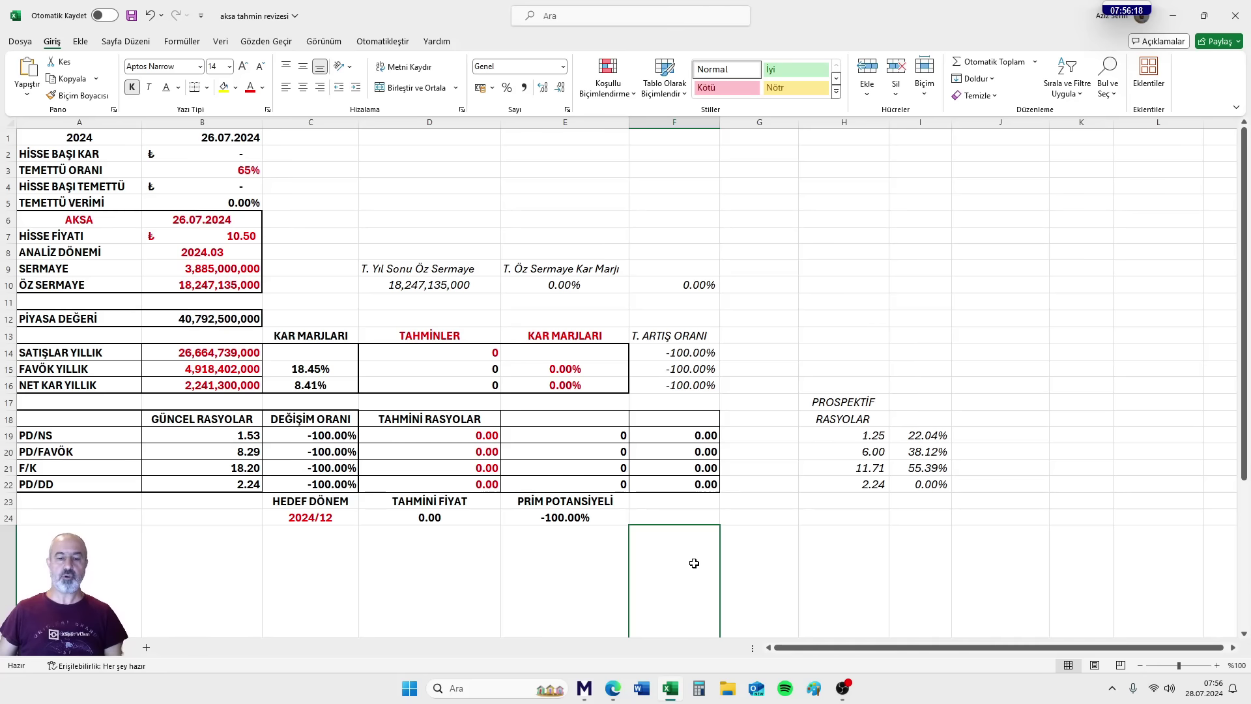
pyautogui.click(590, 569)
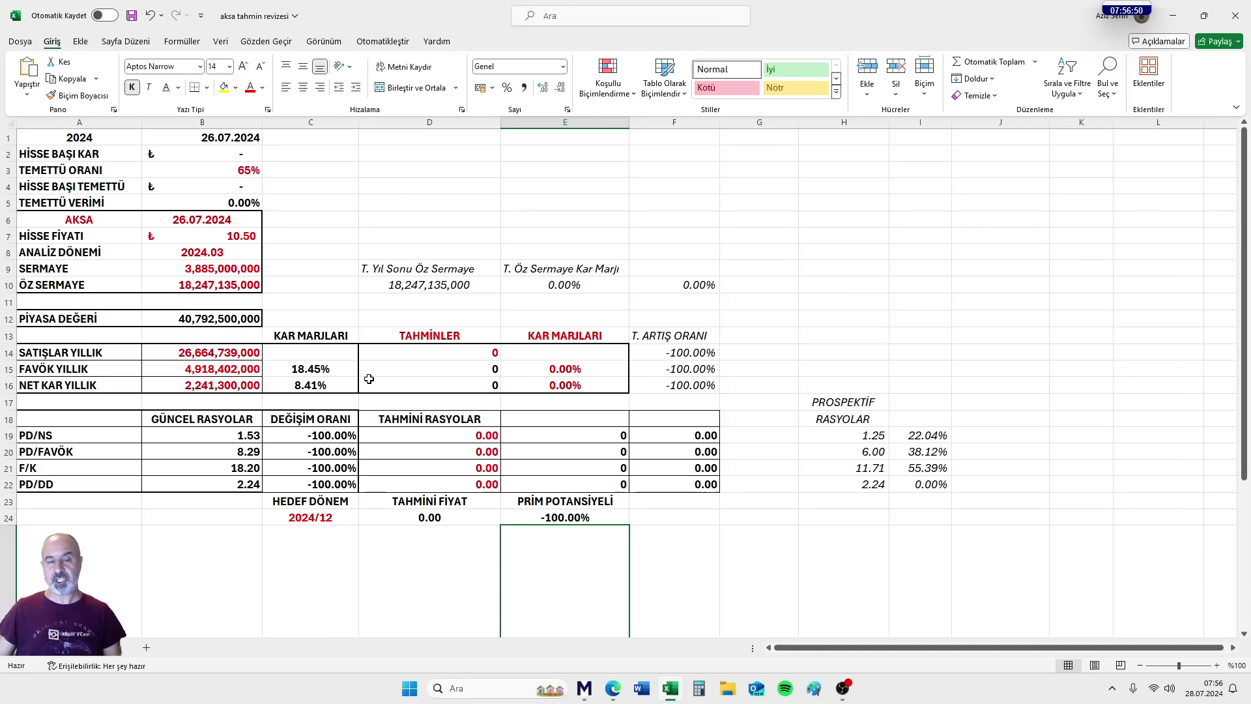
pyautogui.click(212, 253)
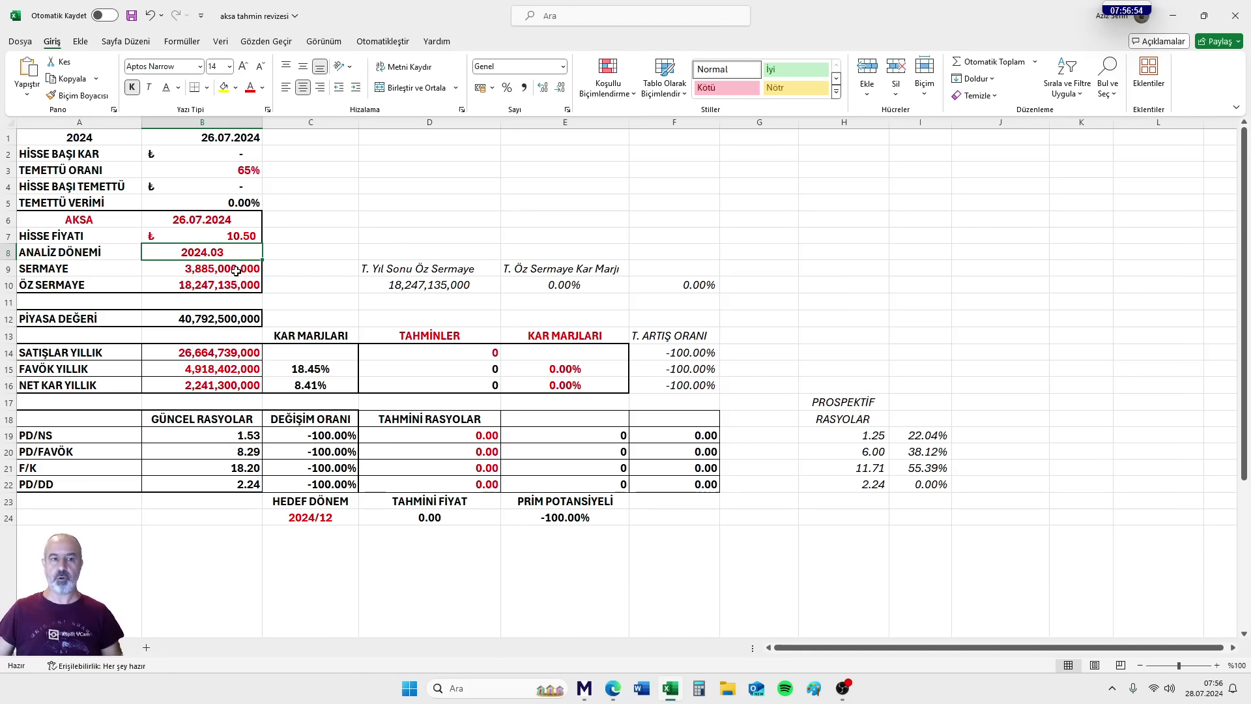
pyautogui.click(230, 355)
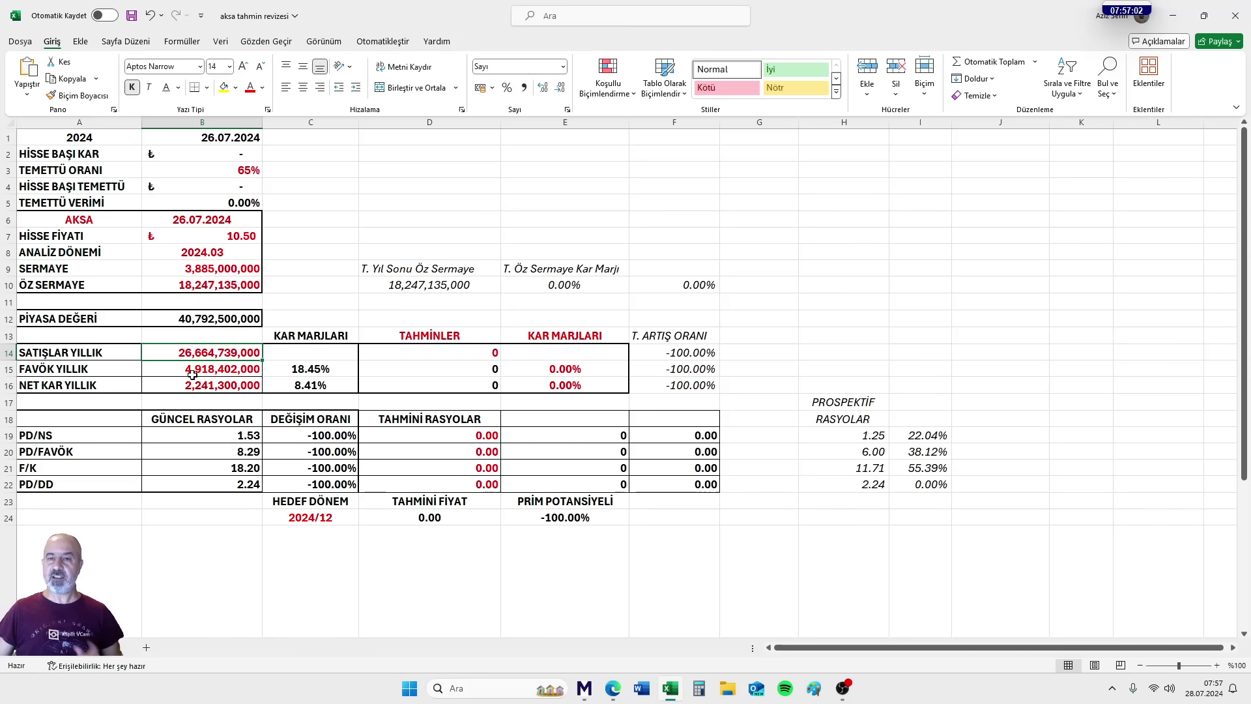
pyautogui.click(192, 373)
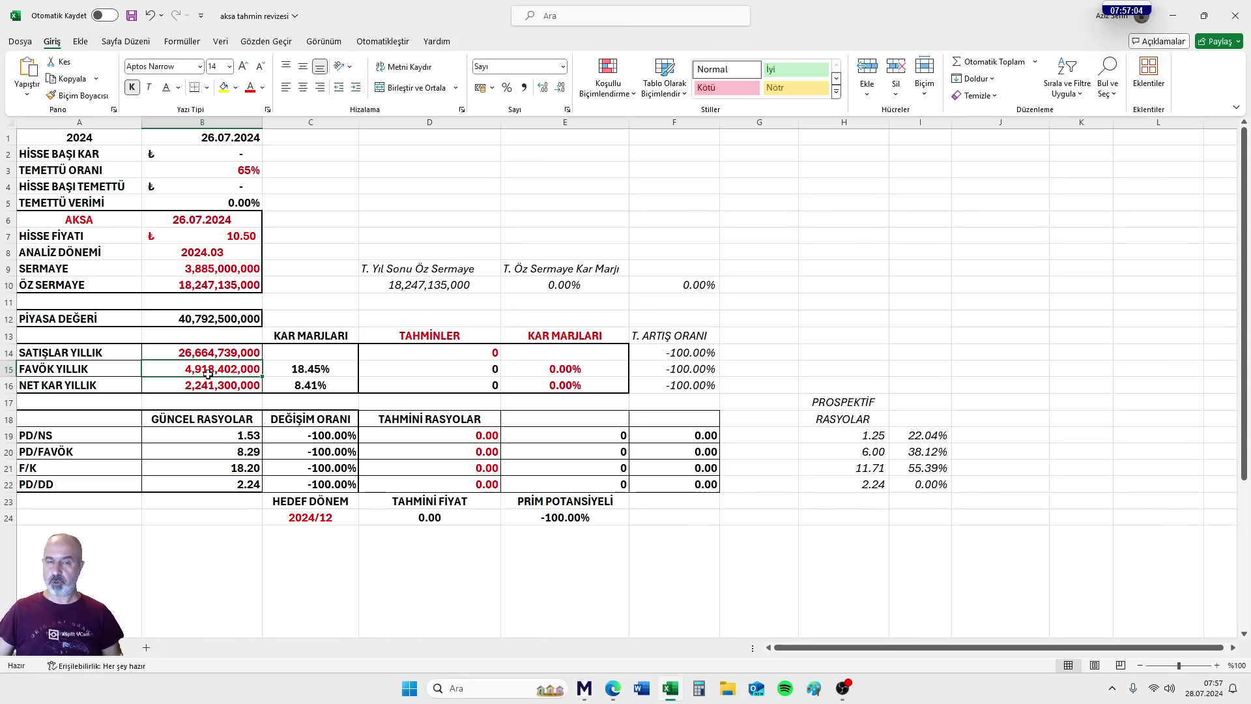
pyautogui.click(199, 387)
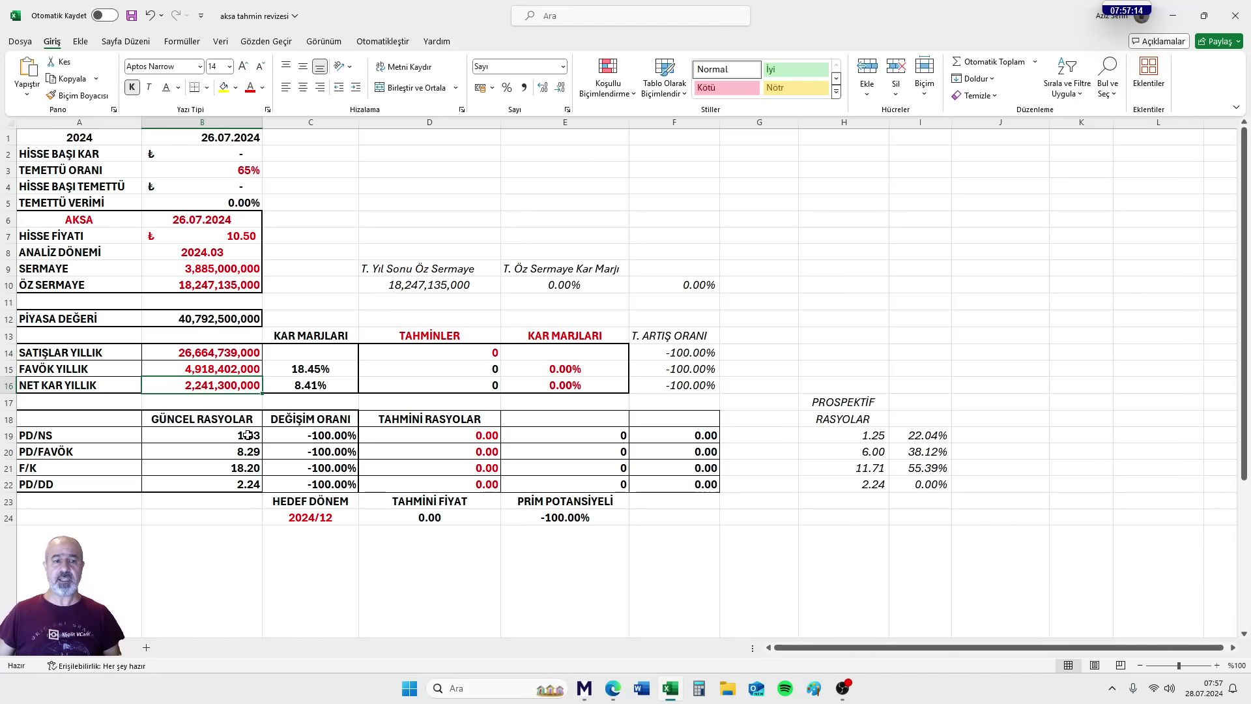
# Step: Review AKSA's current PD/NS, PD/FAVÖK, F/K and PD/DD ratios and the estimated PD/NS ratio
pyautogui.click(202, 438)
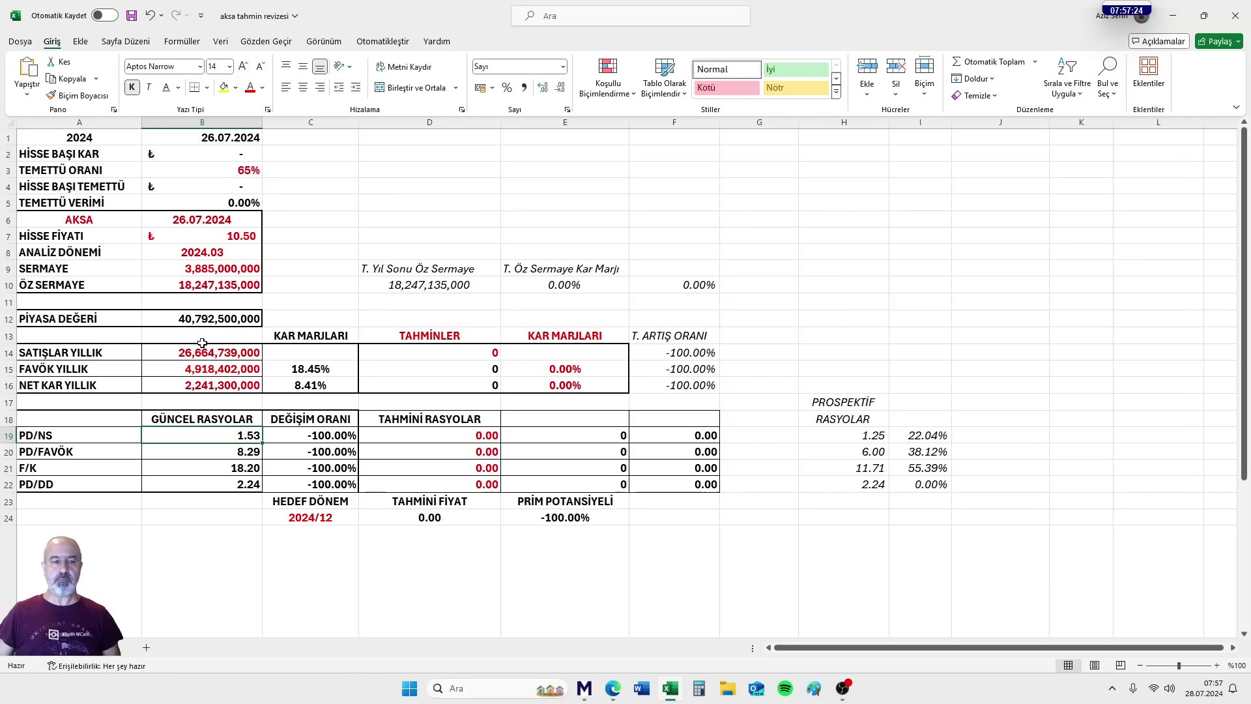
pyautogui.click(203, 454)
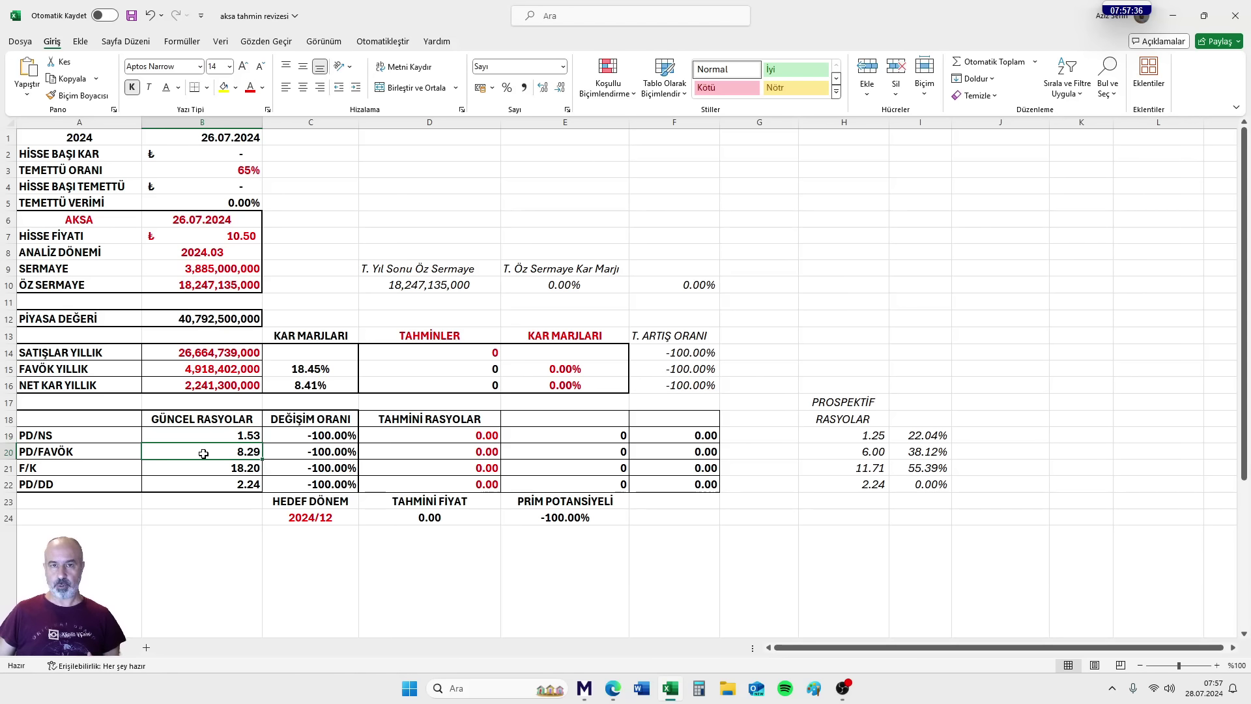
pyautogui.click(203, 469)
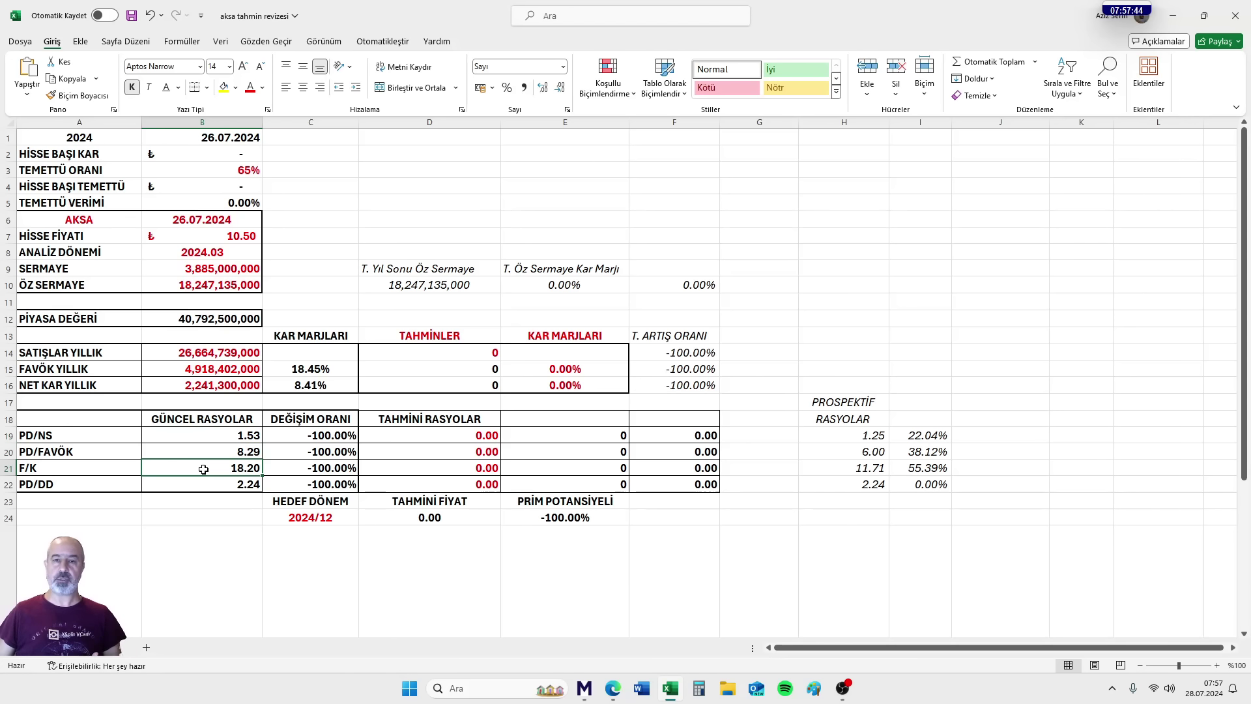
pyautogui.click(211, 485)
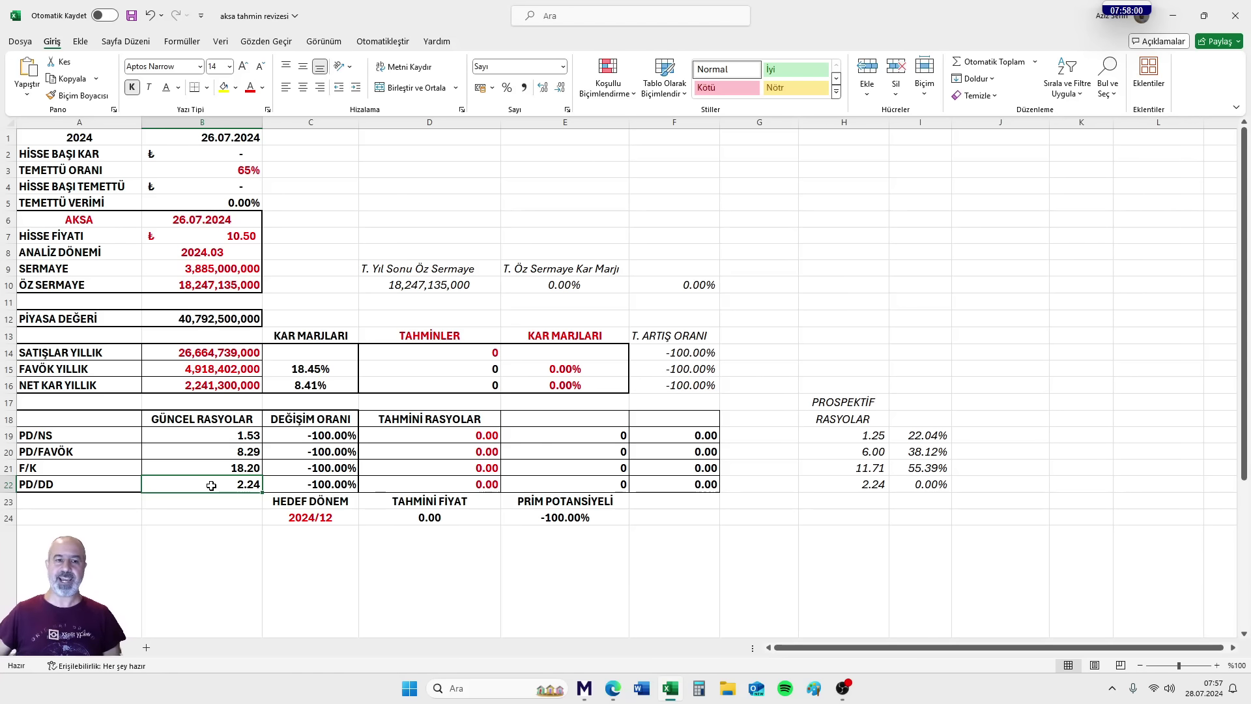
pyautogui.click(428, 437)
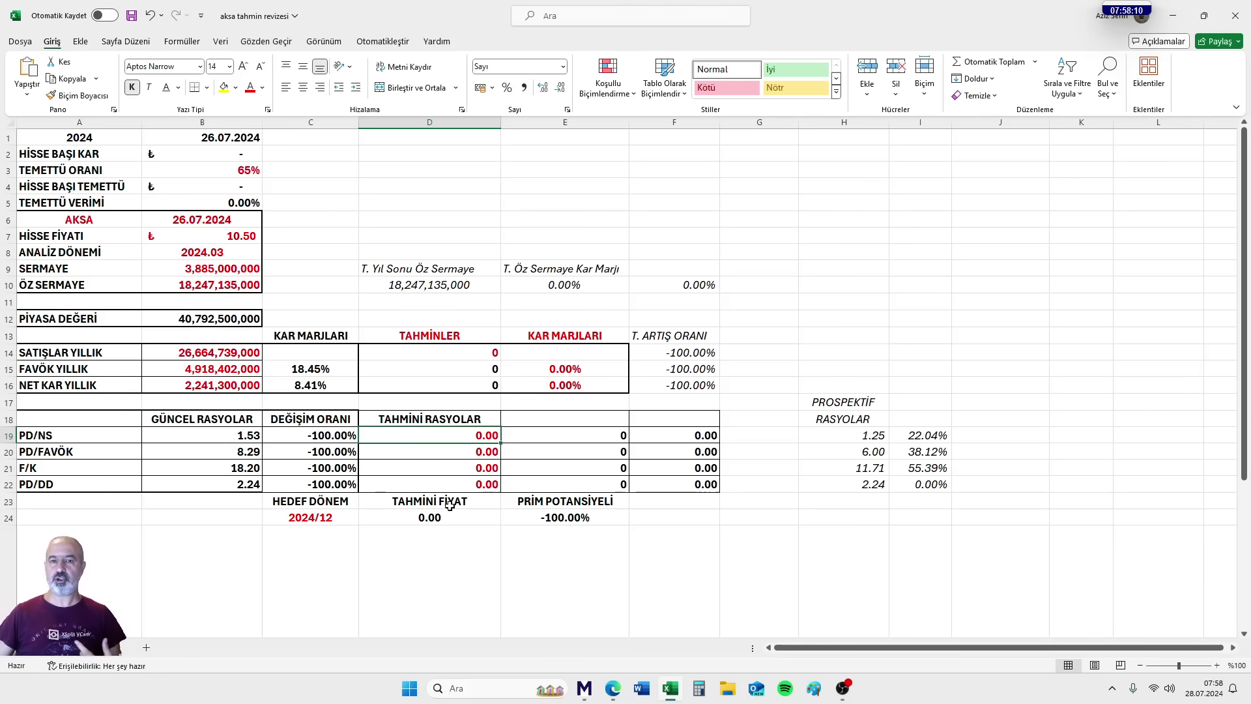
# Step: Examine the first-quarter (1Ç) row of the quarterly table, from USD turnover and exchange rate through FAVÖK to TL net profit
pyautogui.scroll(-8, 450, 506)
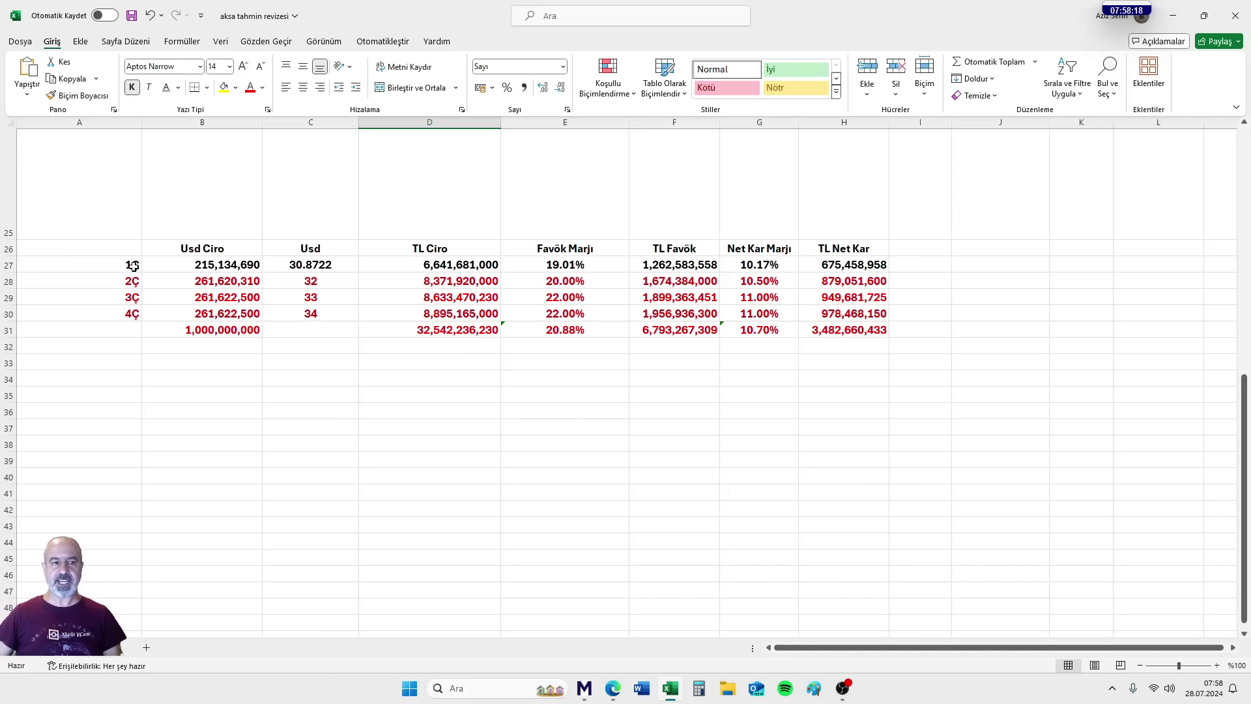
pyautogui.click(190, 266)
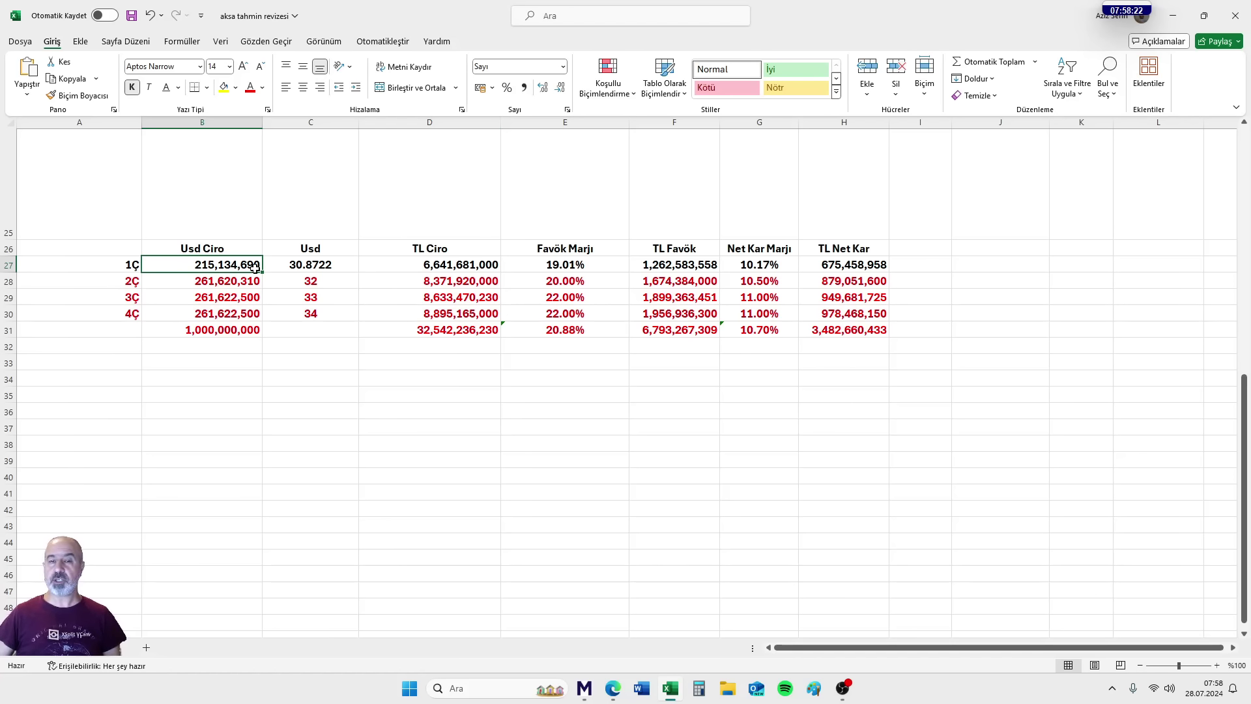
pyautogui.click(331, 266)
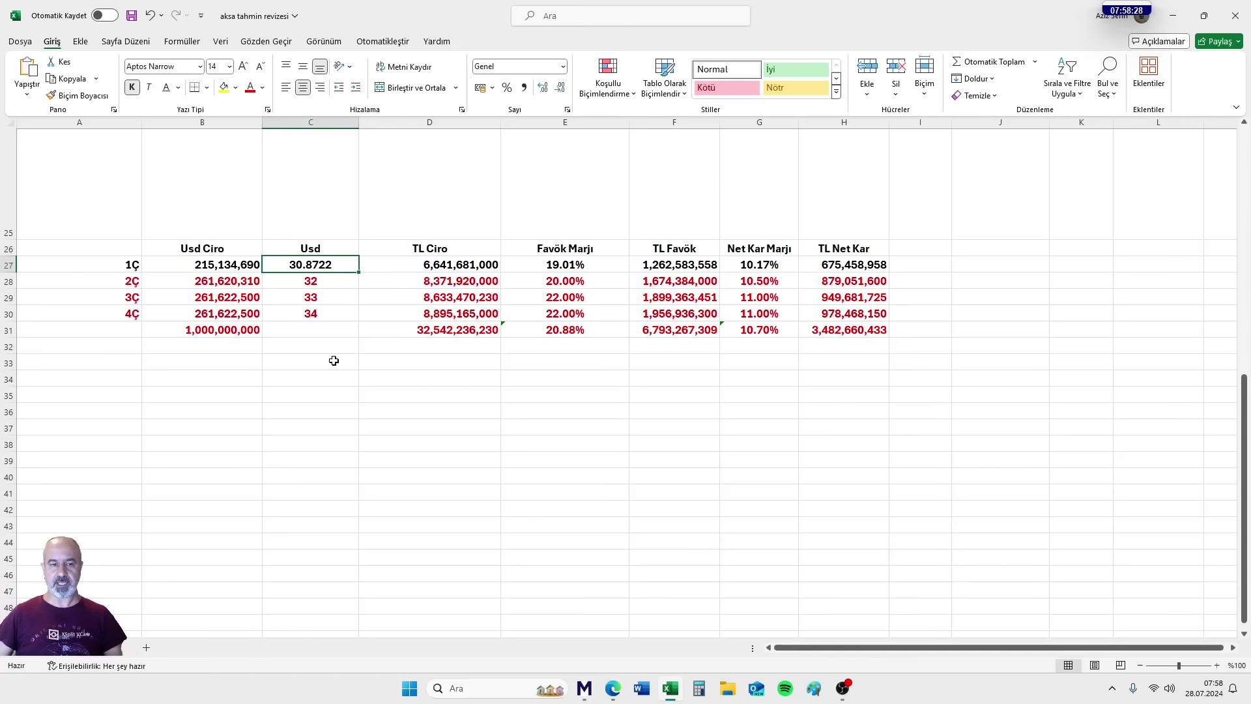
pyautogui.click(448, 265)
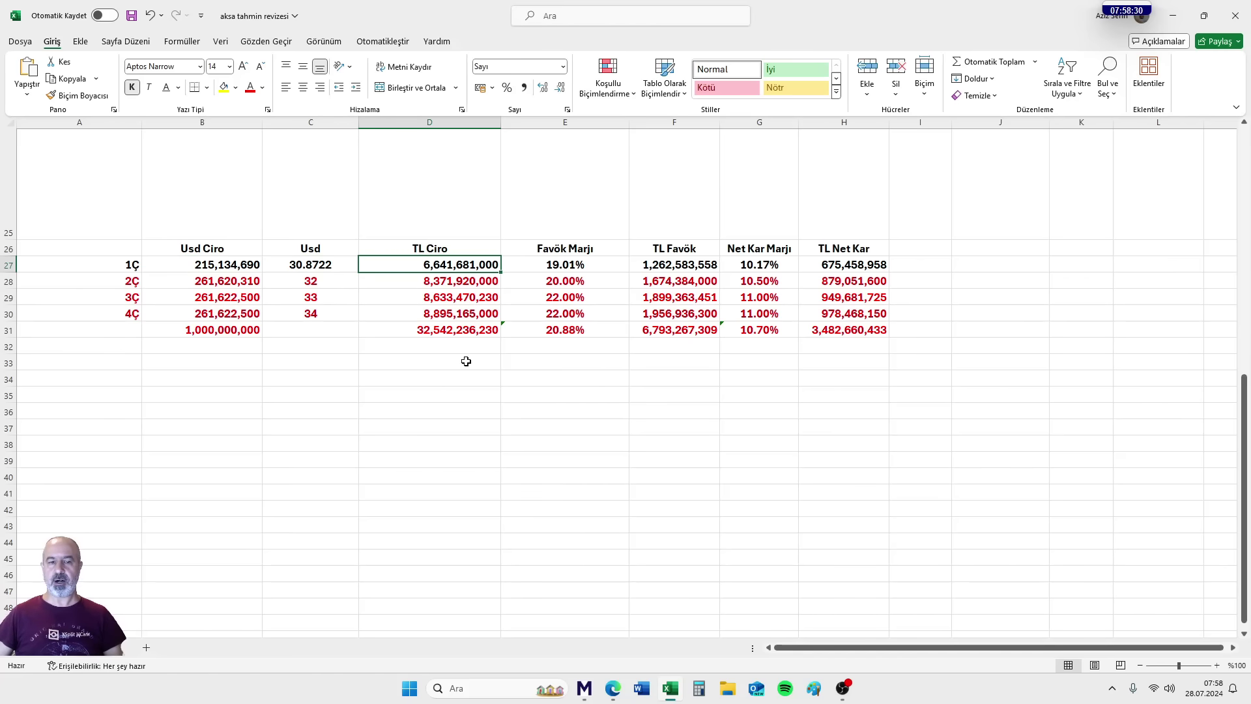
pyautogui.click(586, 265)
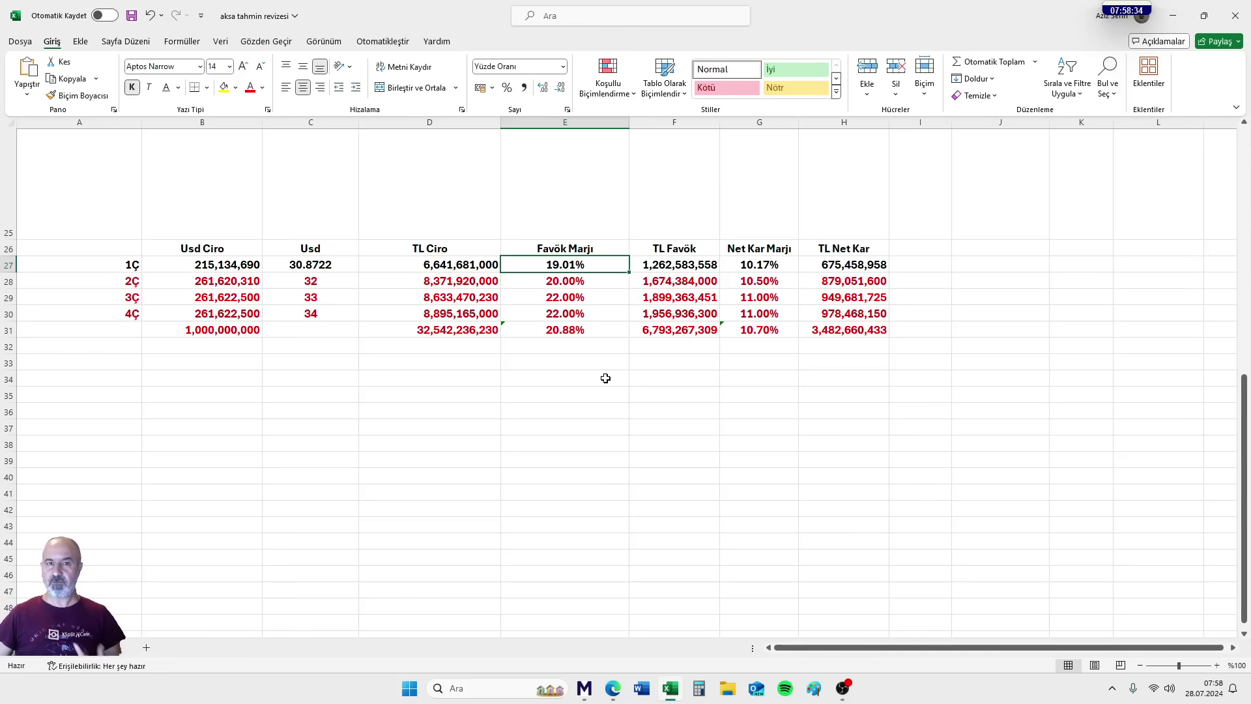
pyautogui.click(692, 263)
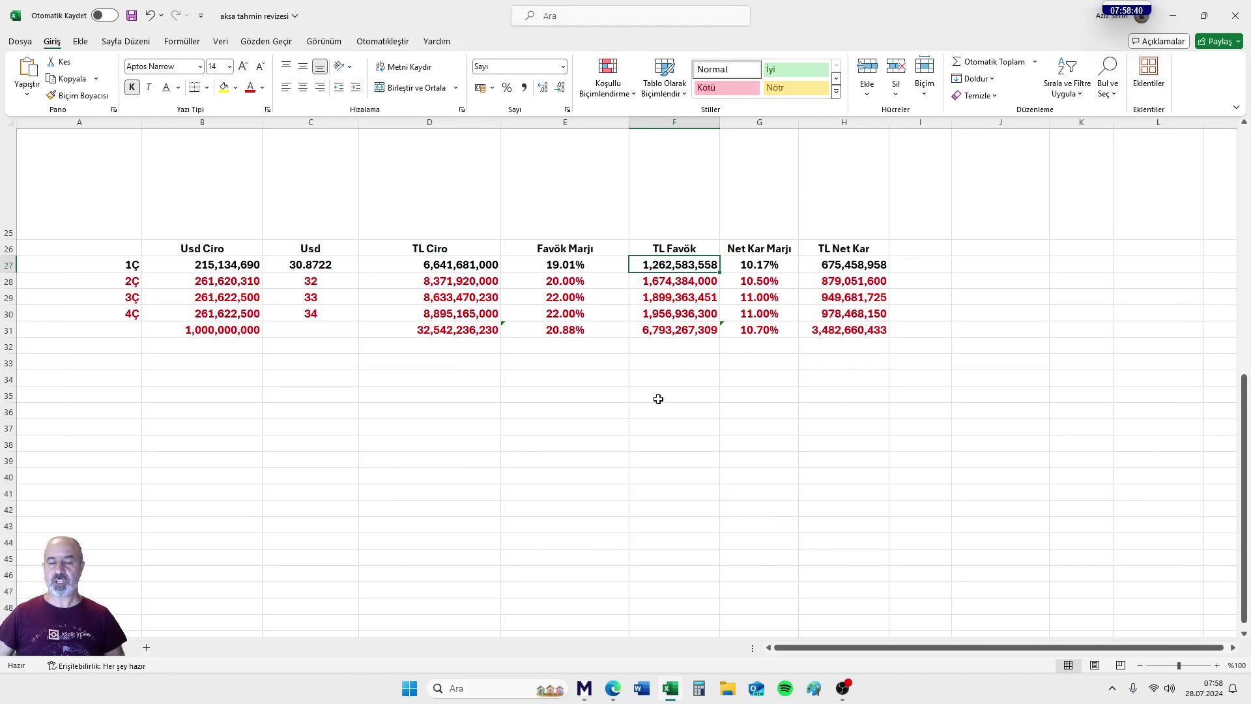
pyautogui.click(780, 262)
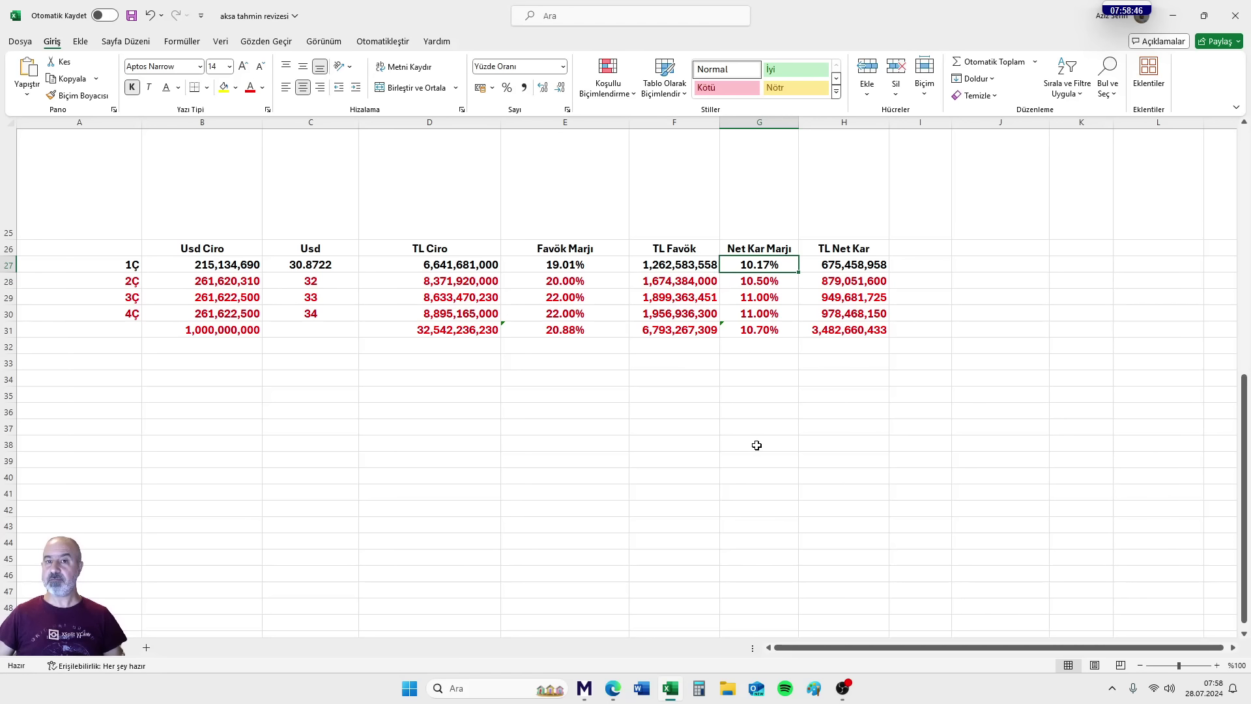
pyautogui.click(858, 267)
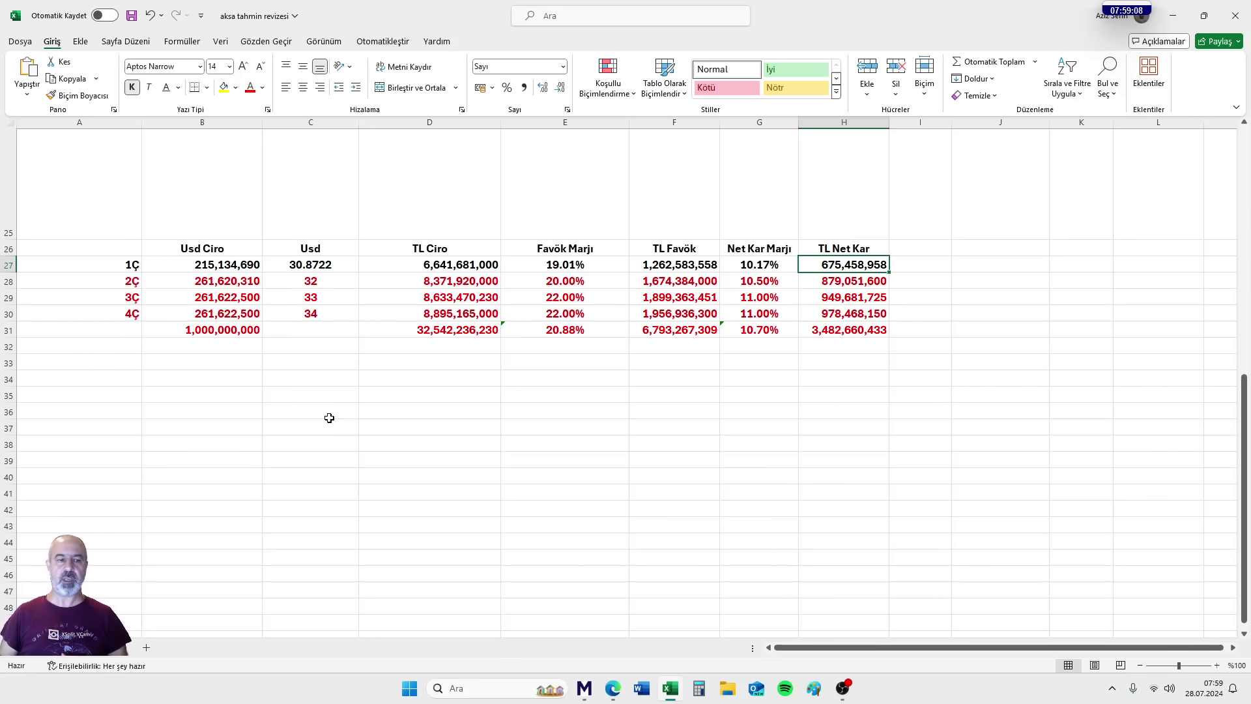
# Step: Review the forecast USD turnover total, the second-quarter (2Ç) USD turnover, its exchange rate and the resulting TL turnover
pyautogui.click(208, 326)
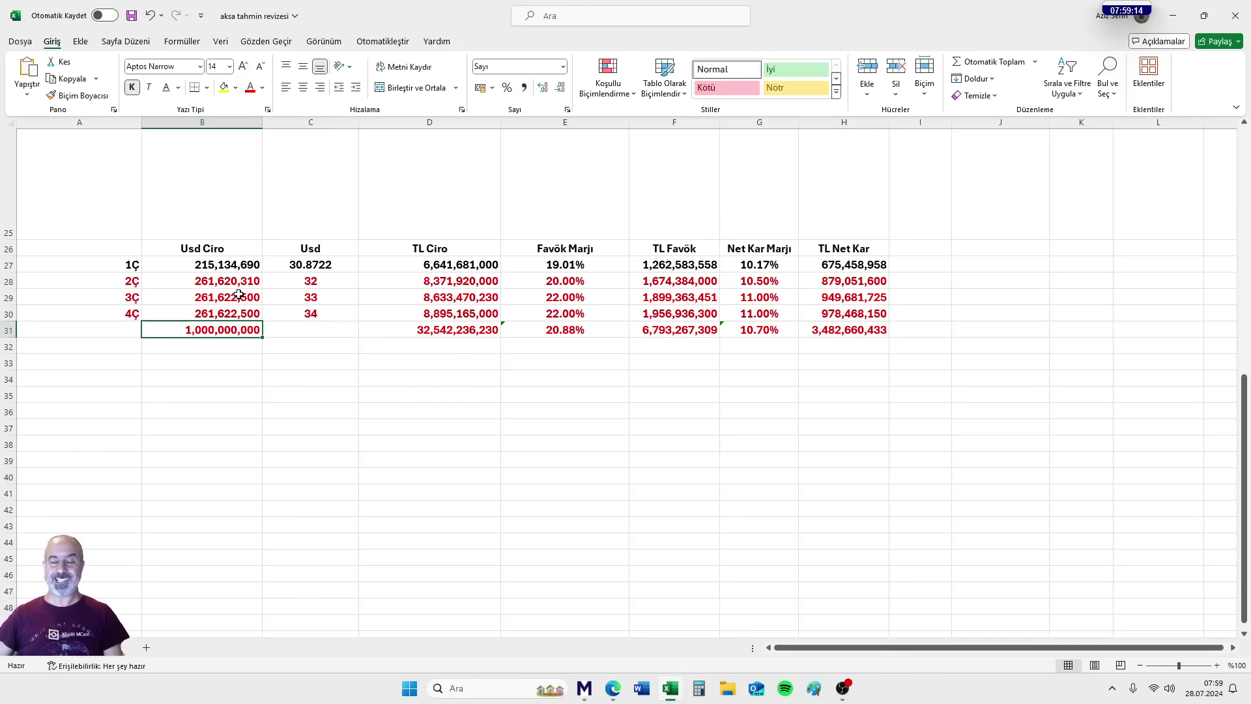
pyautogui.click(221, 285)
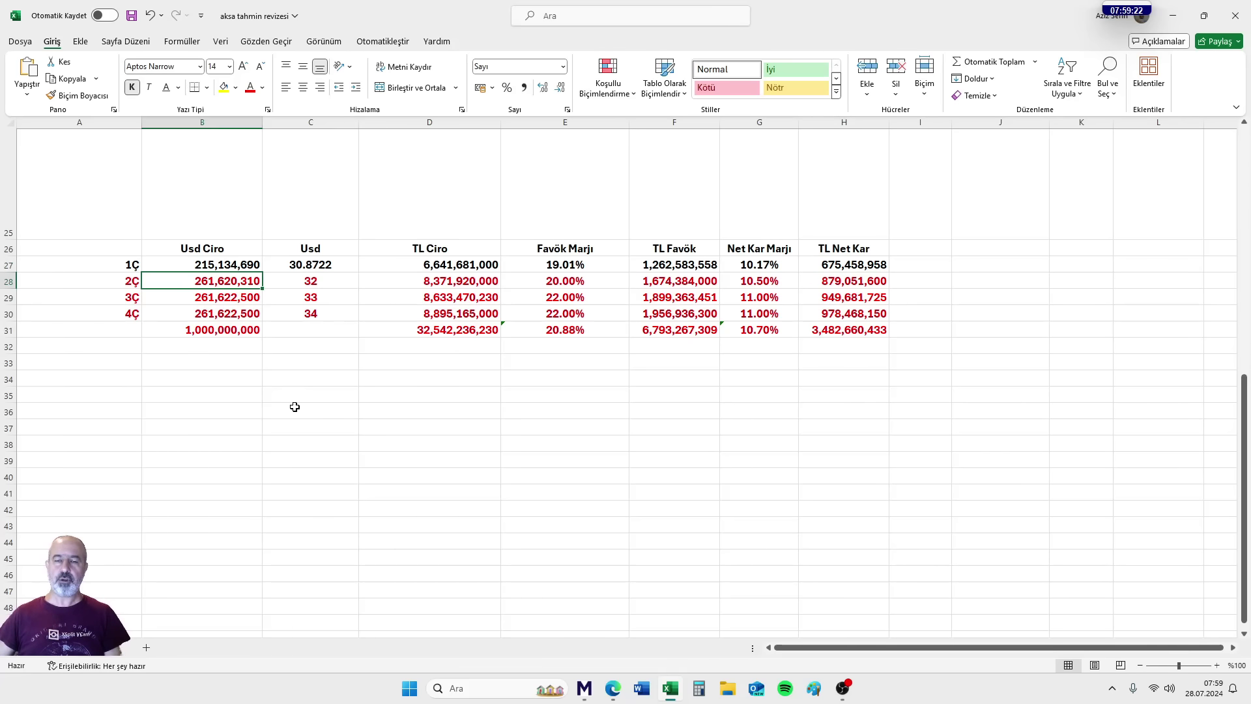
pyautogui.click(214, 331)
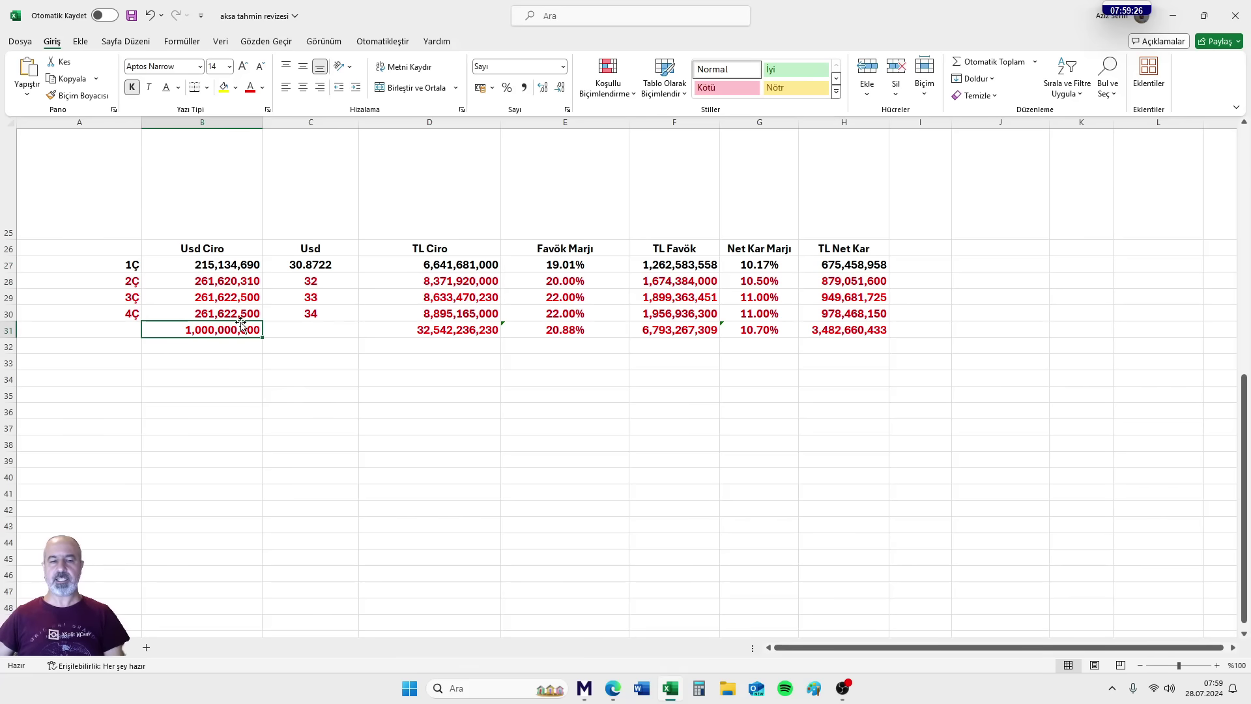
pyautogui.click(336, 280)
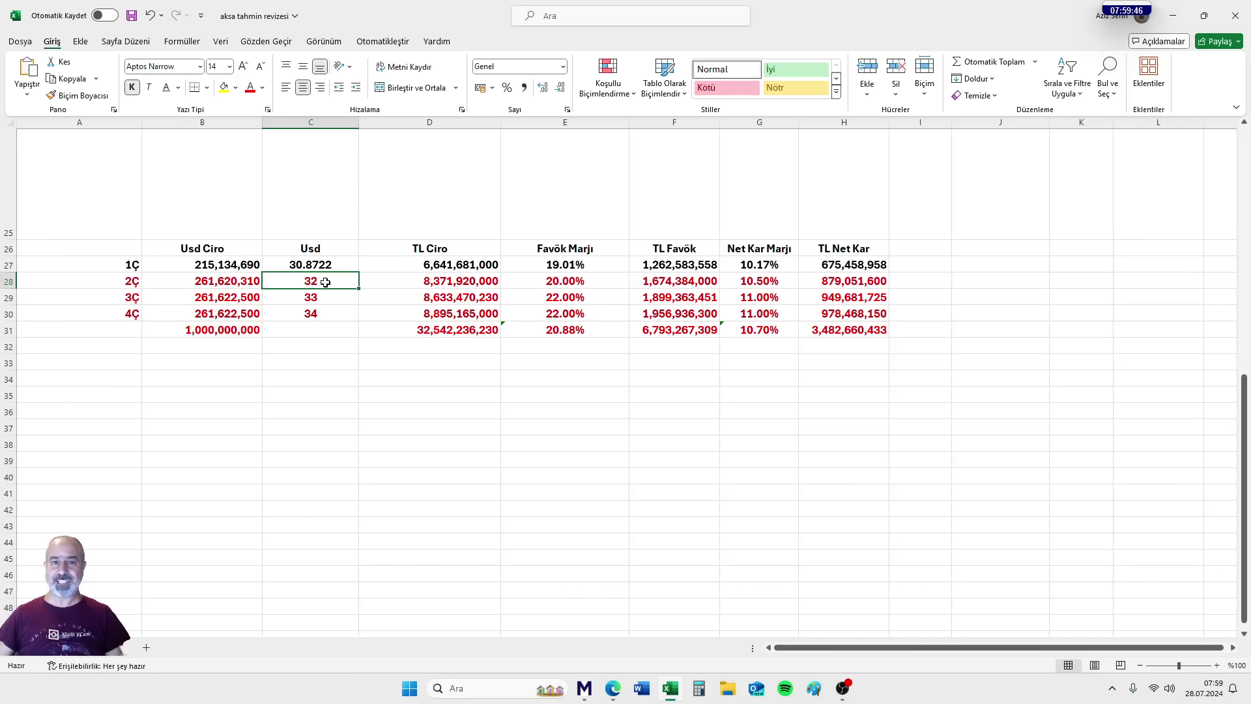
pyautogui.click(450, 285)
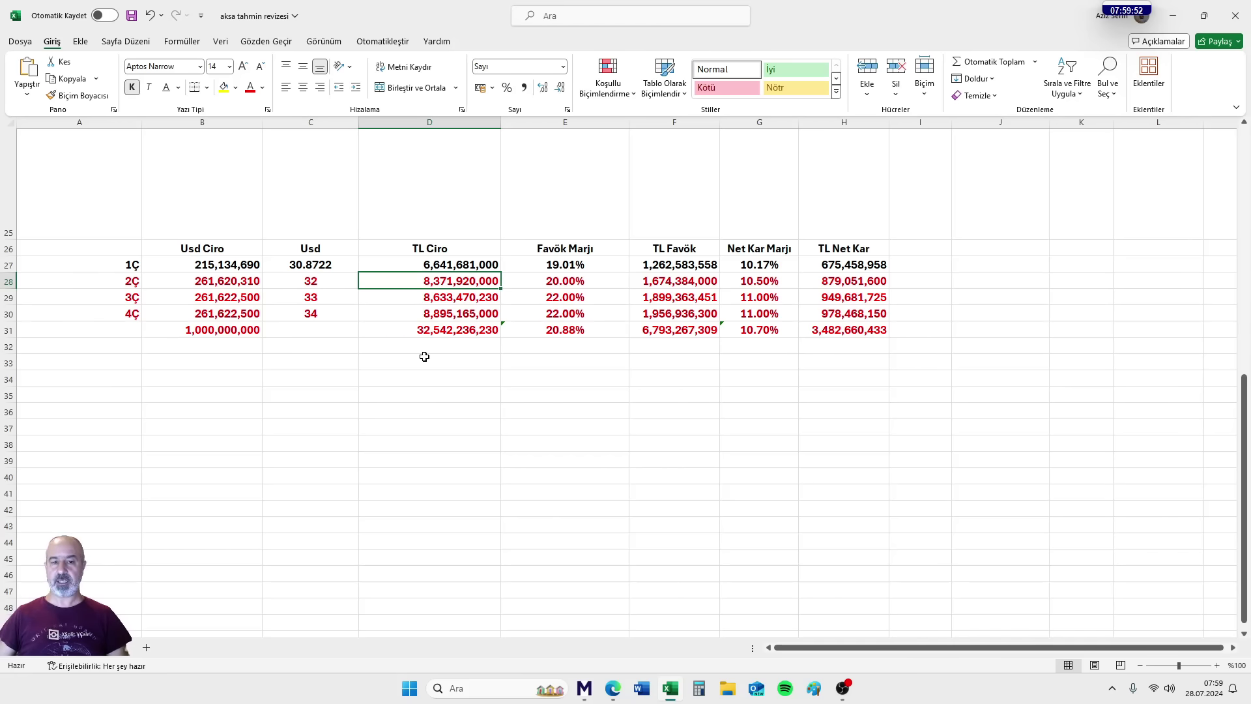
# Step: Compare the quarterly table's FAVÖK margins with their year total, and the first- and second-quarter net profit margins
pyautogui.click(576, 277)
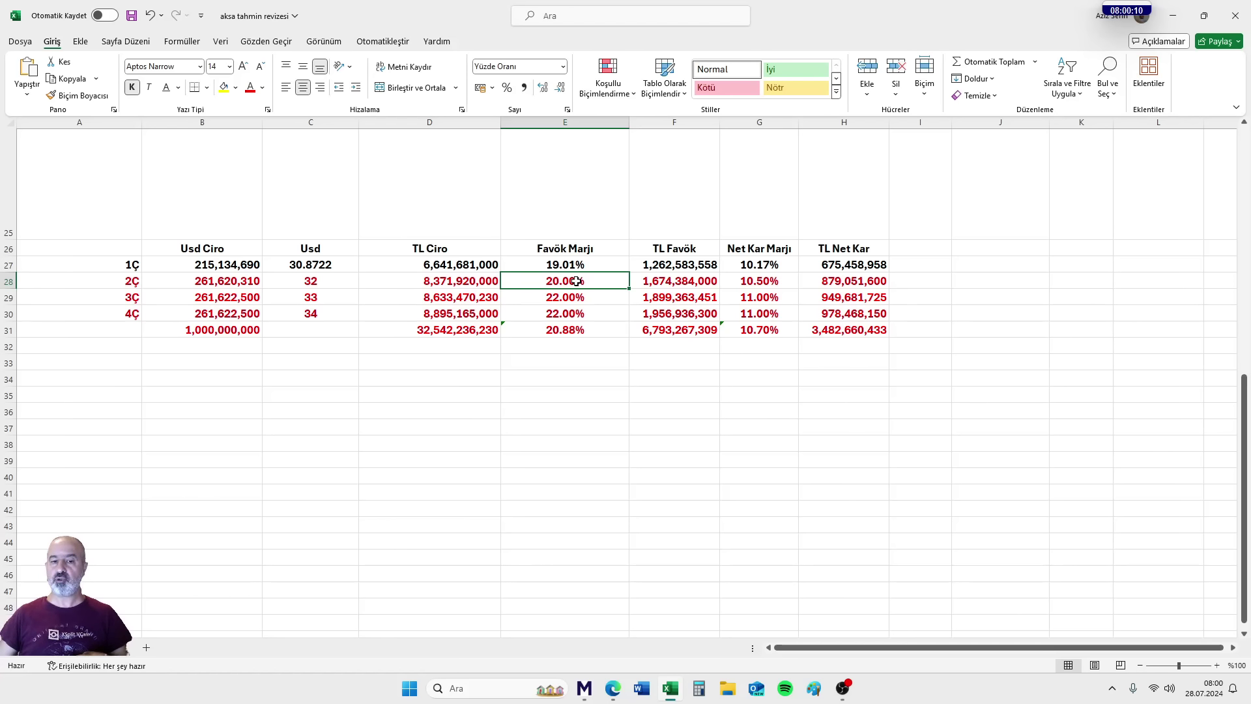
pyautogui.click(578, 329)
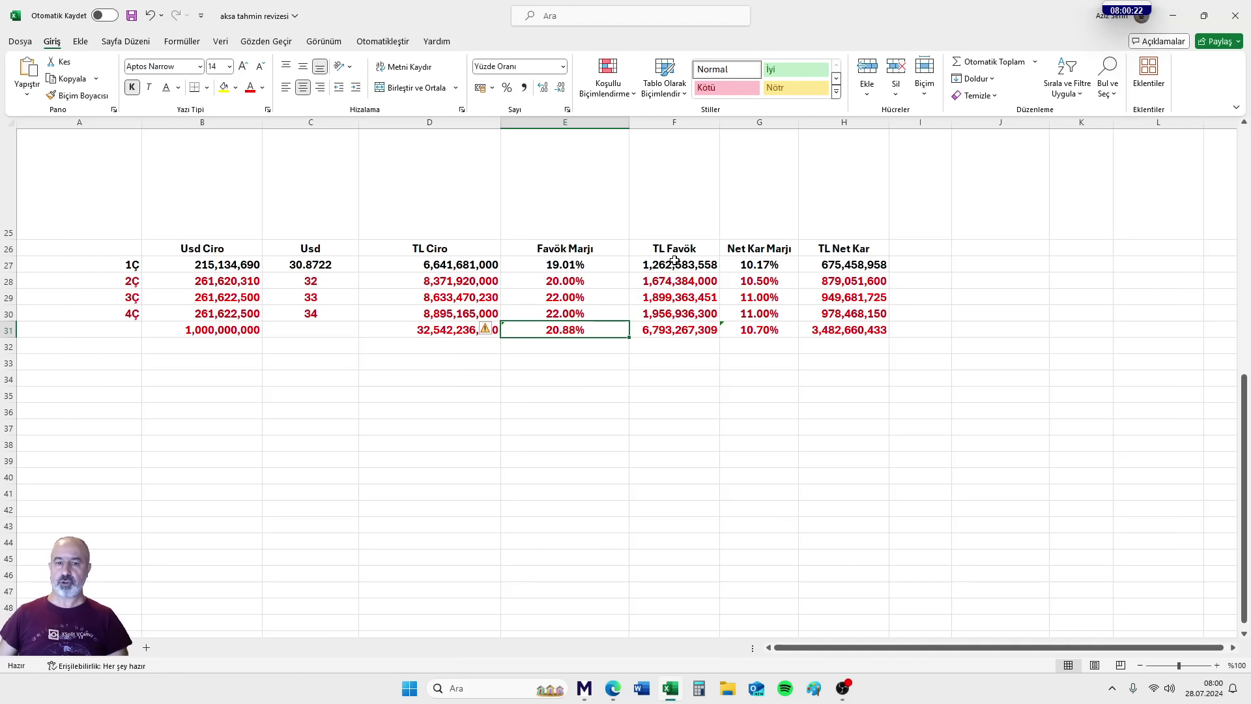
pyautogui.click(767, 265)
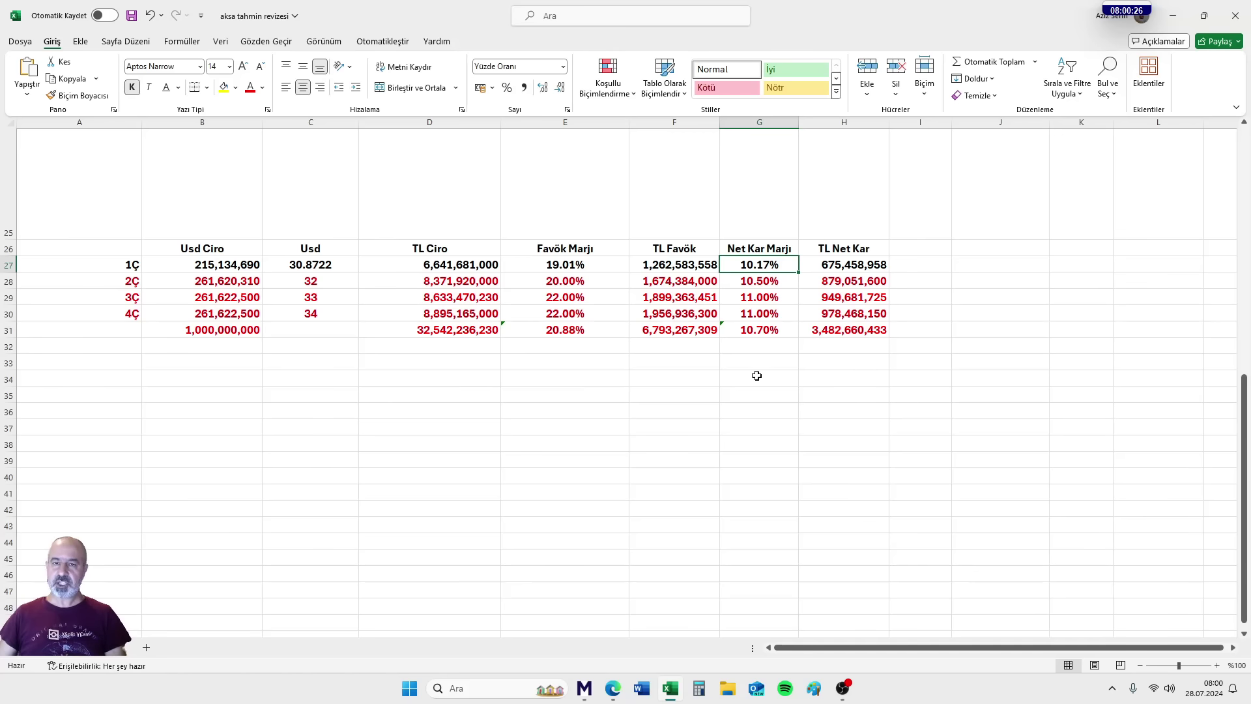
pyautogui.click(755, 283)
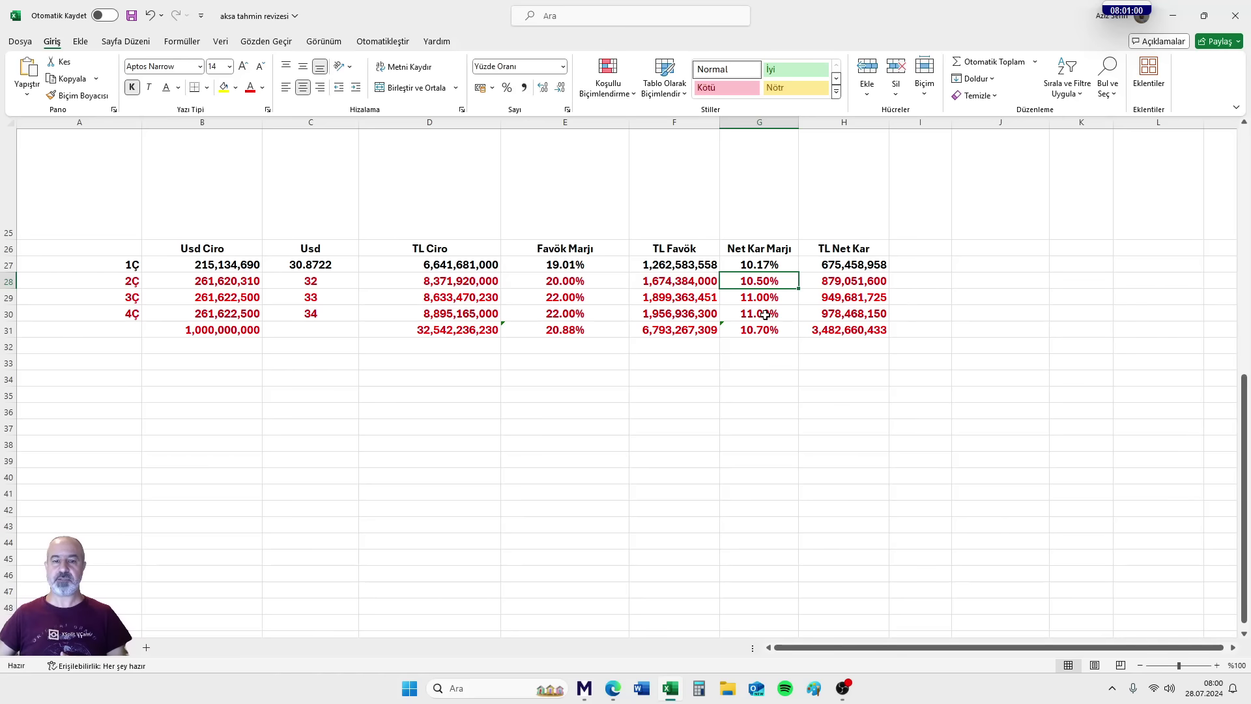
pyautogui.click(689, 407)
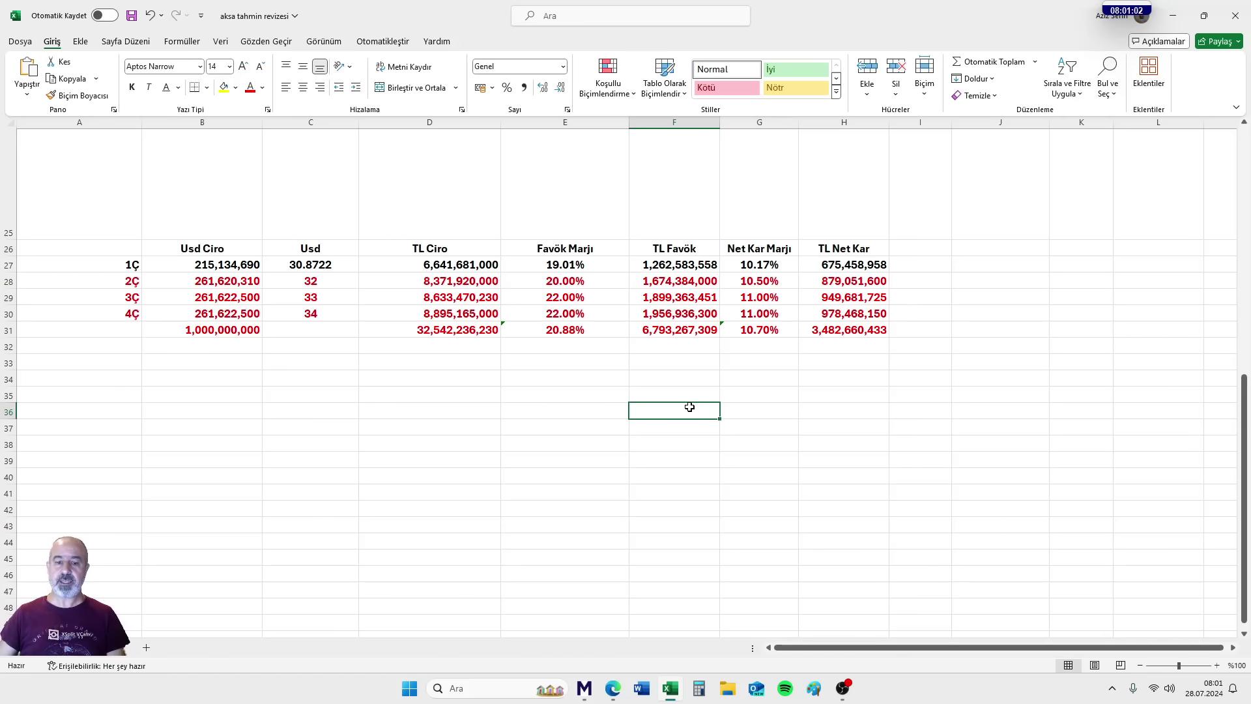
# Step: Switch to the MALİTABLOLAR profitability page in the browser and examine AKSA's quarterly and annualised FAVÖK and net profit margin charts
pyautogui.click(613, 691)
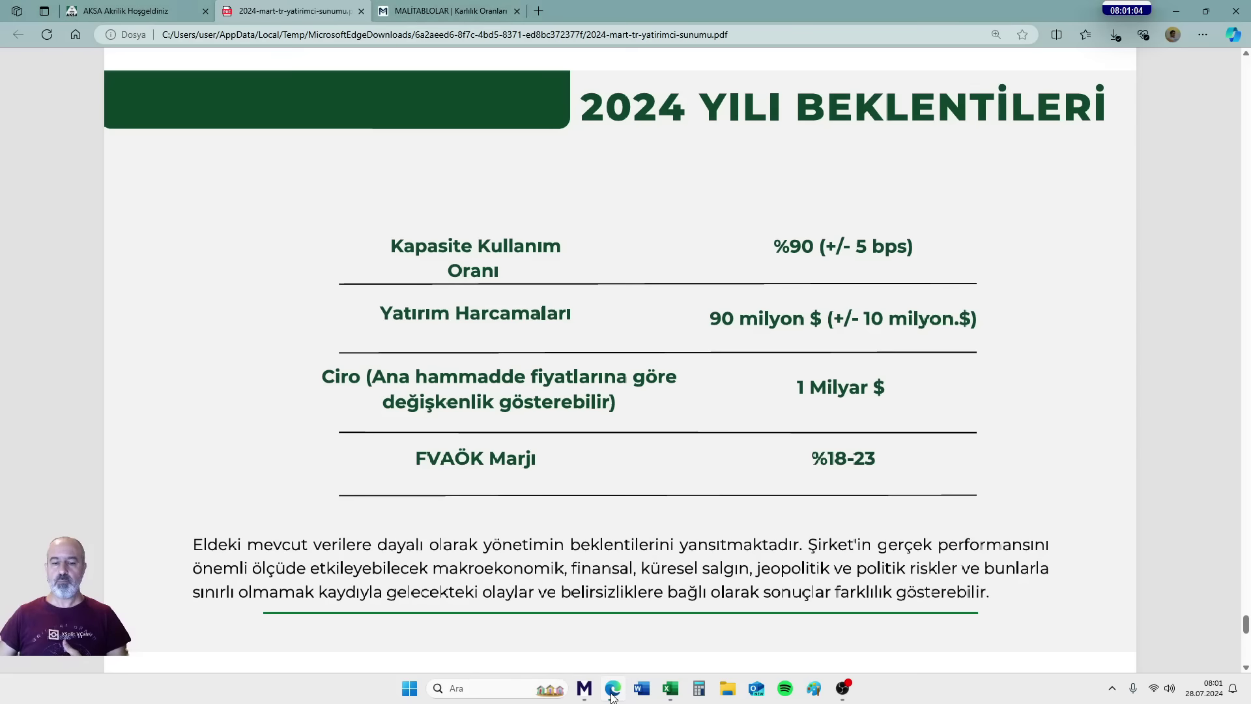
pyautogui.click(435, 8)
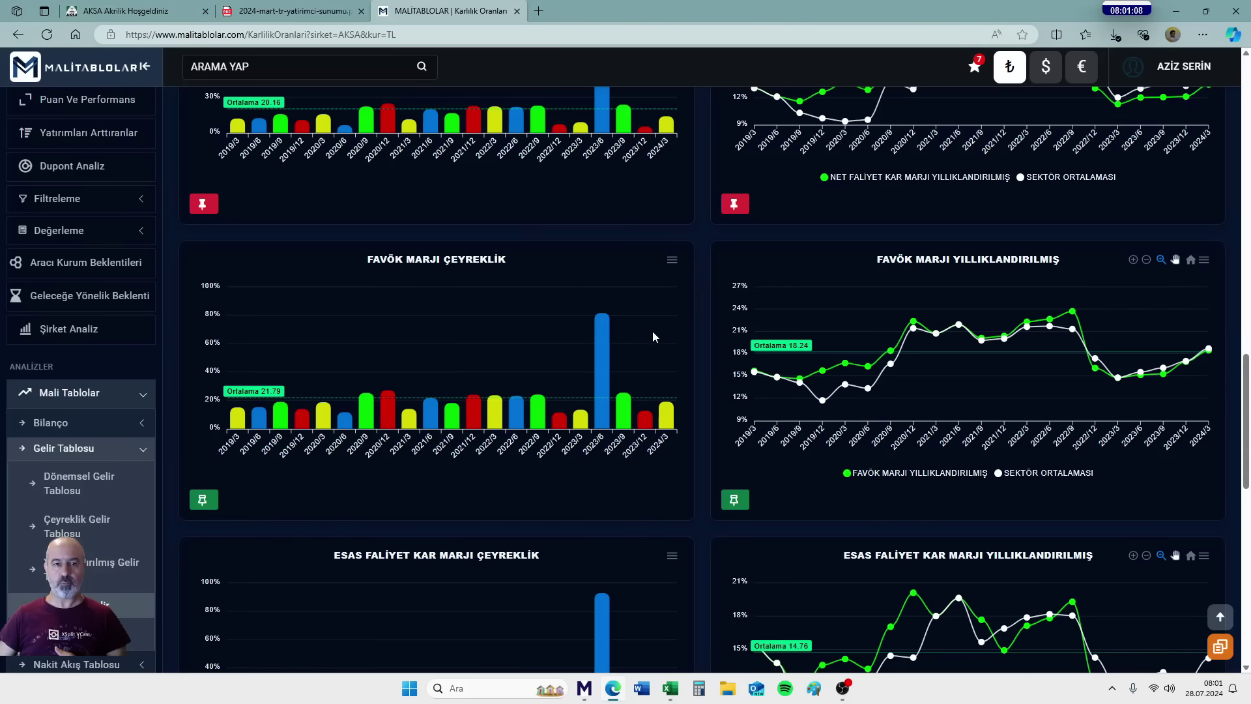
pyautogui.scroll(1, 655, 337)
pyautogui.scroll(-1, 651, 336)
pyautogui.moveTo(667, 423)
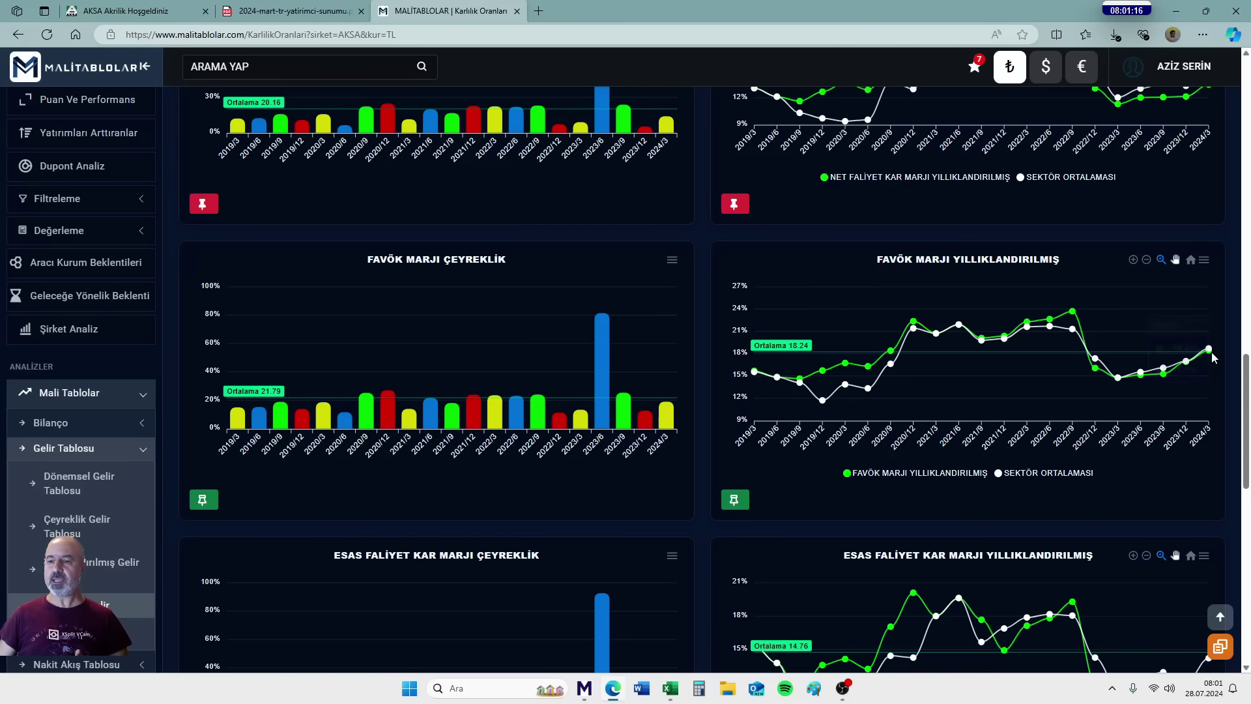
pyautogui.moveTo(1209, 353)
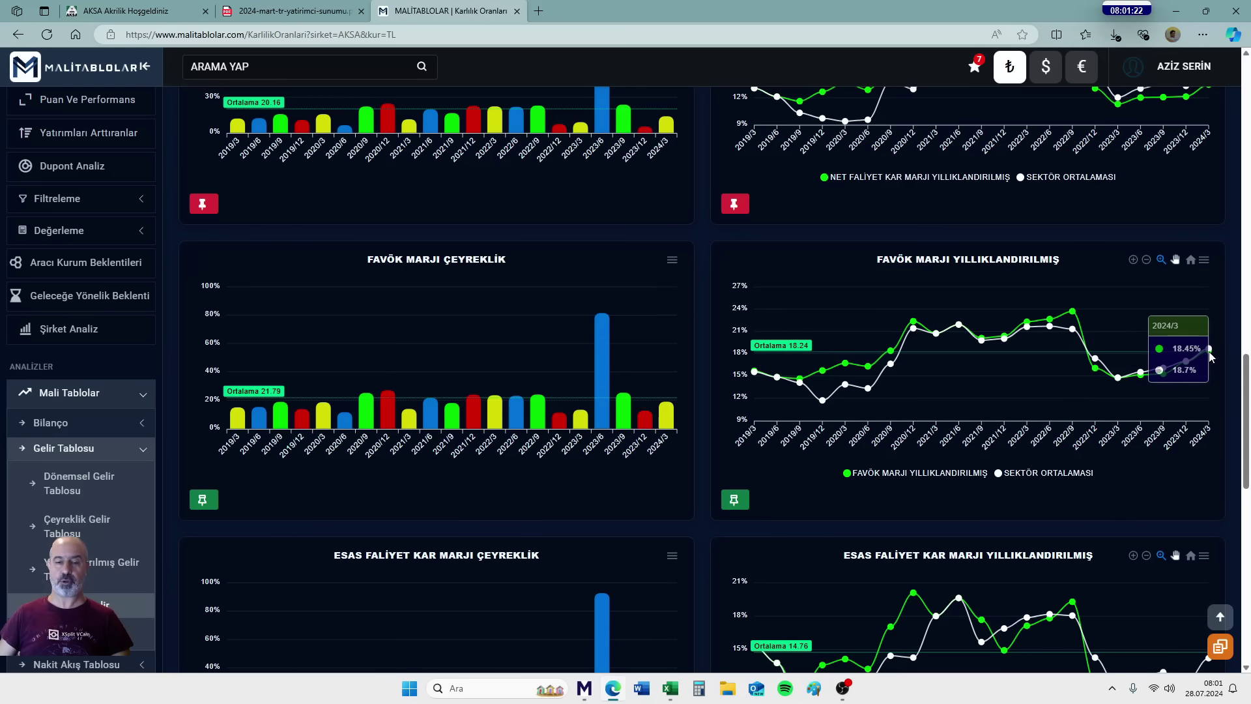
pyautogui.scroll(-7, 1209, 350)
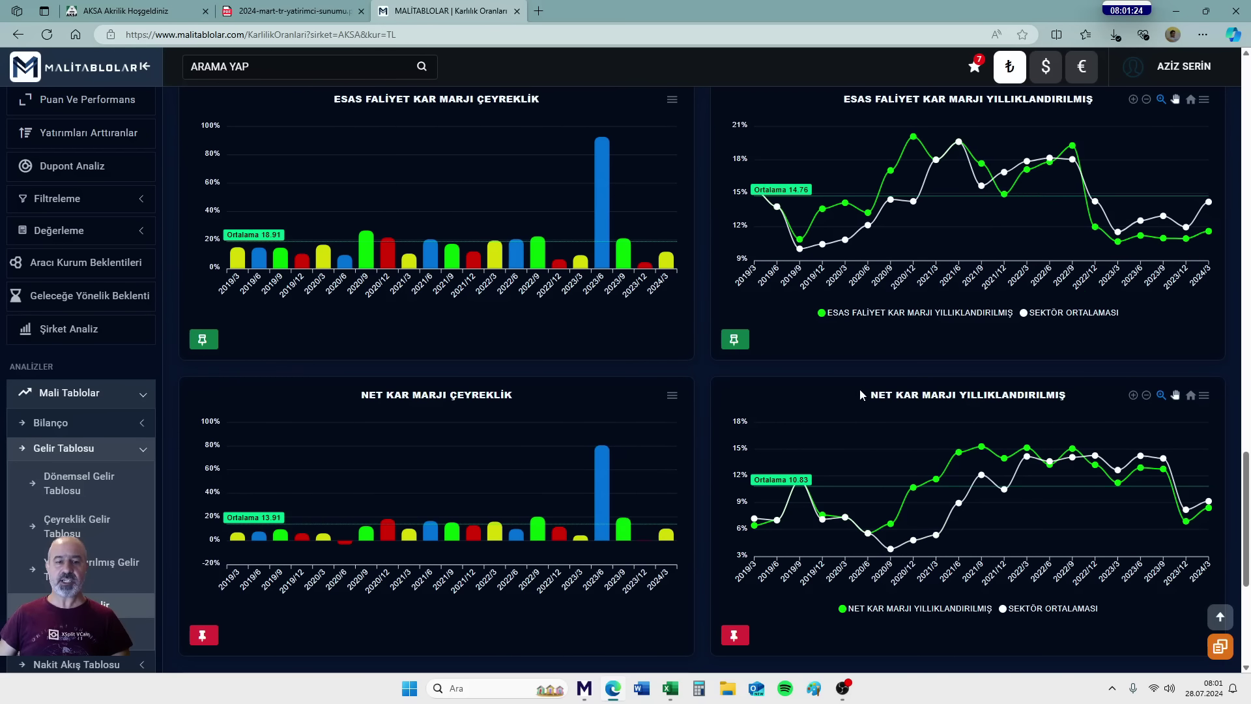
pyautogui.moveTo(665, 543)
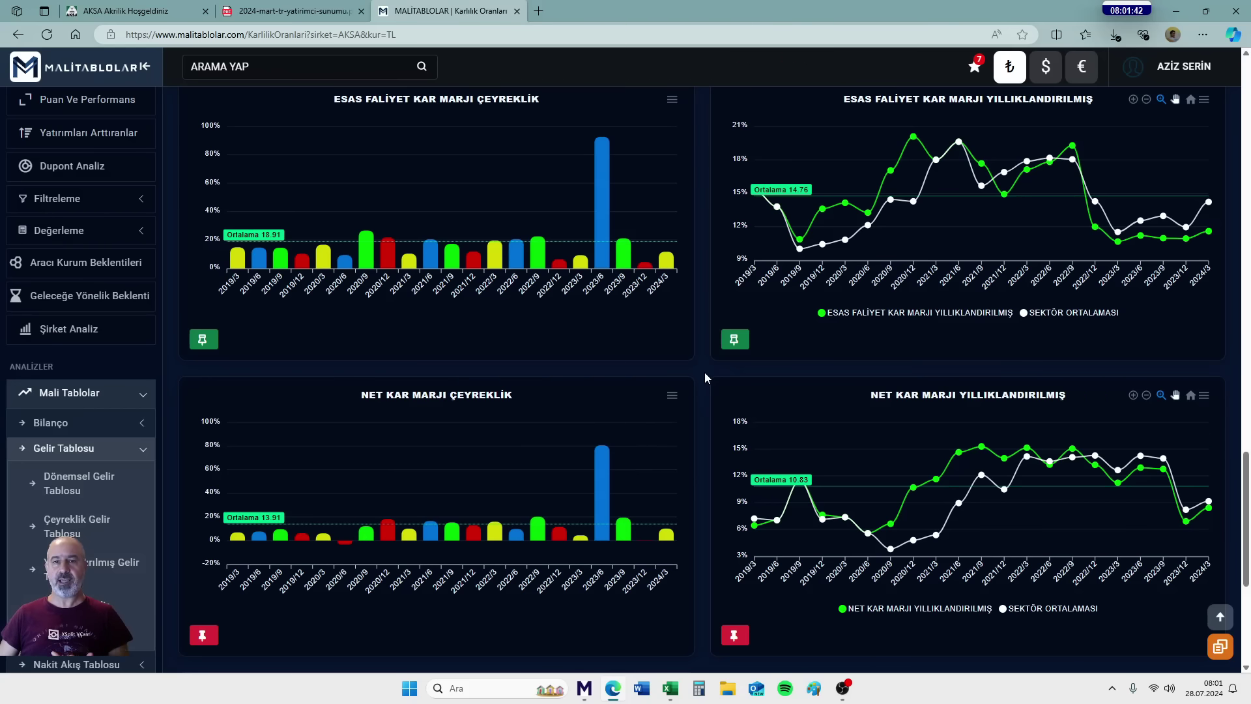
# Step: Return to the Excel workbook, check the year-total net profit margin and shrink empty row 25 to bring the quarterly table under the valuation table
pyautogui.click(669, 690)
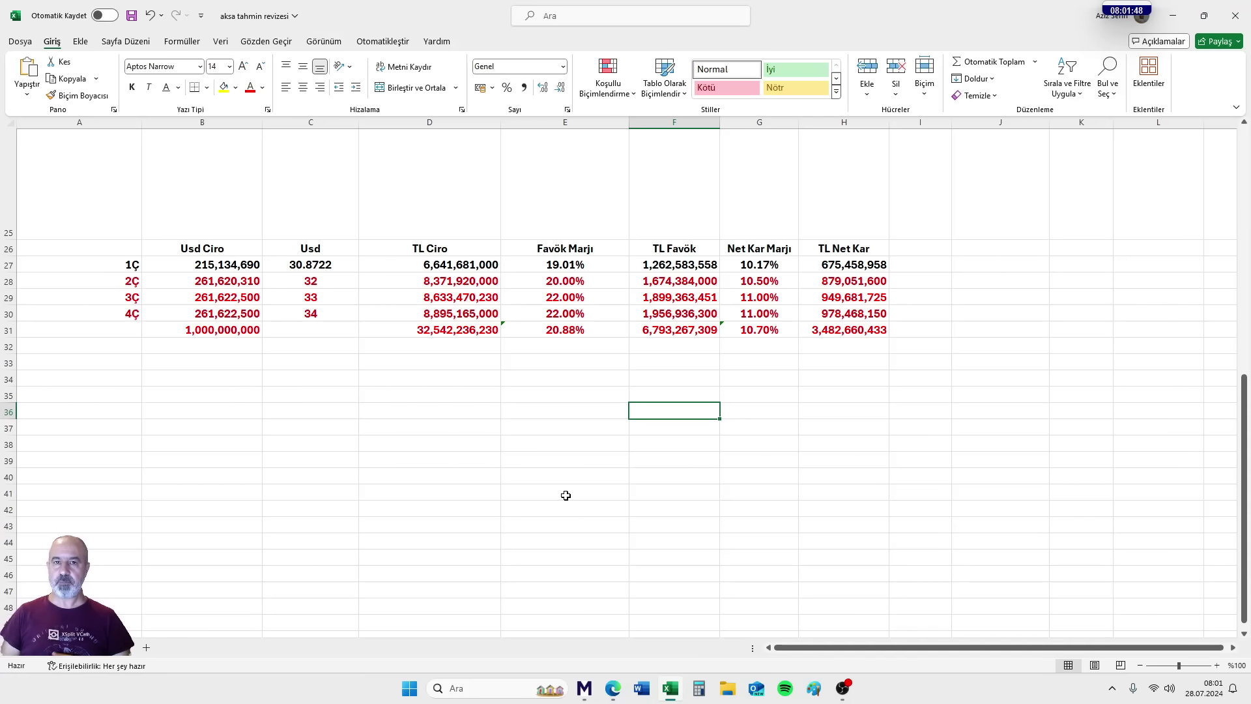
pyautogui.click(769, 330)
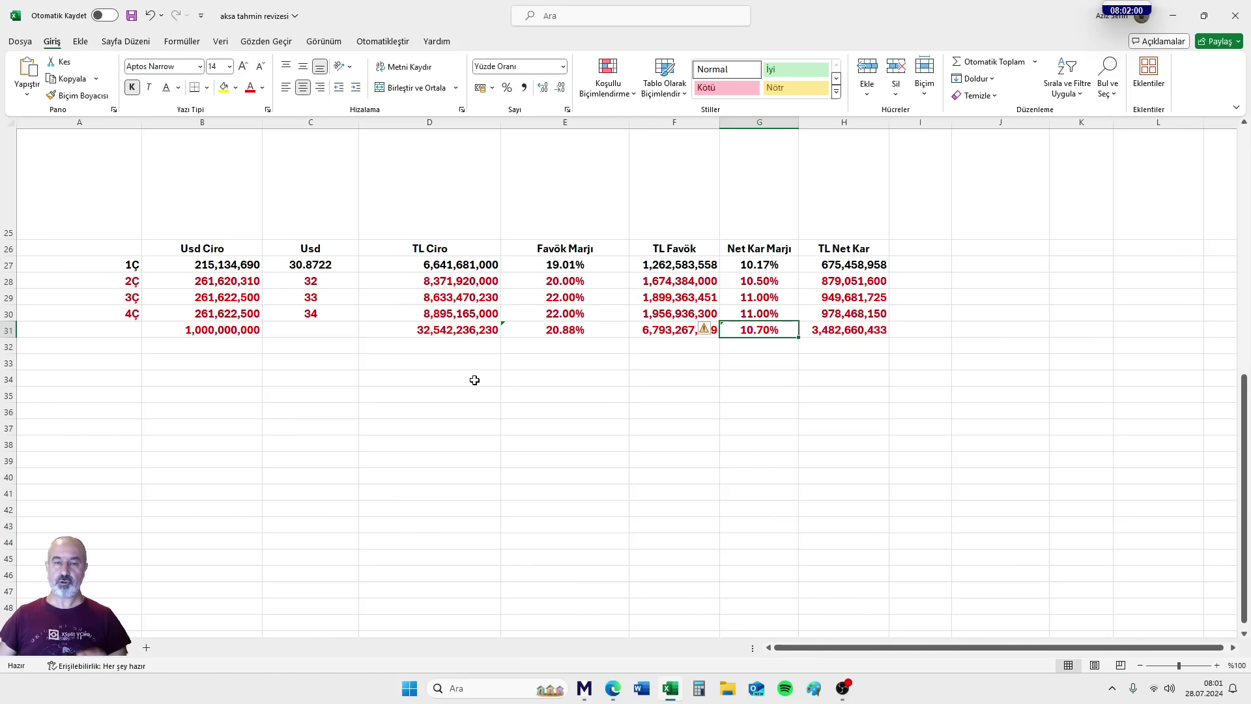
pyautogui.scroll(5, 517, 383)
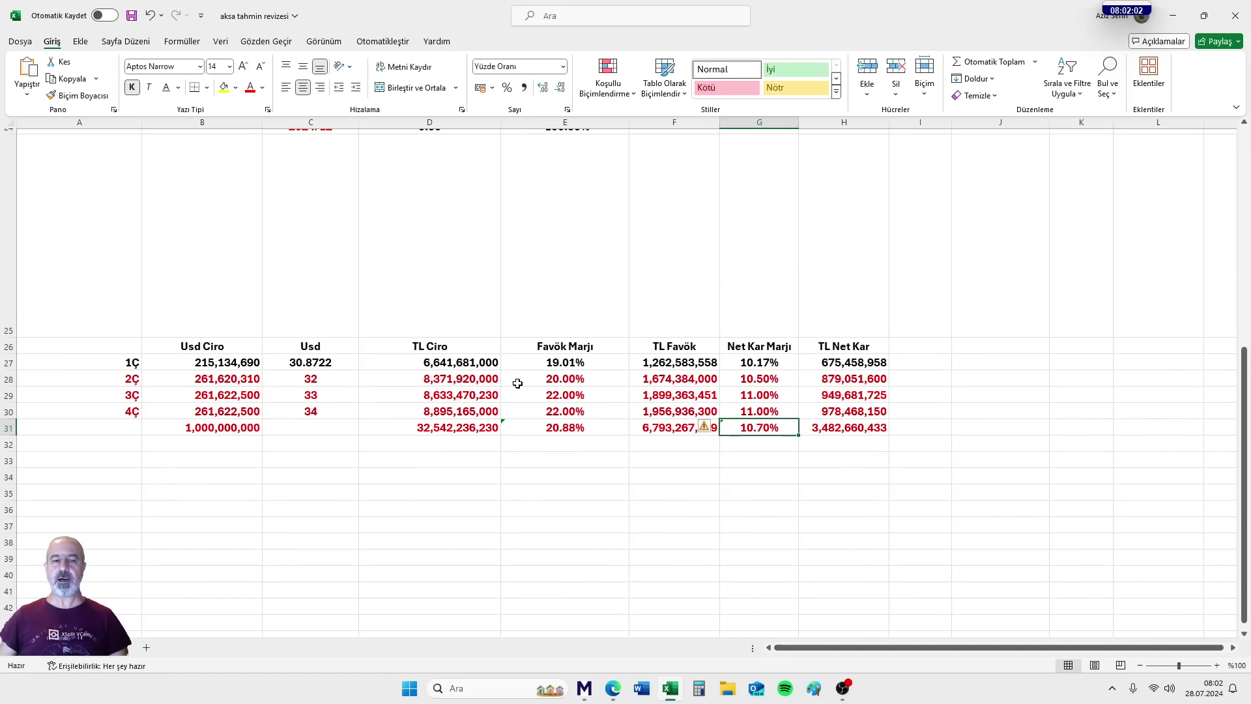
pyautogui.scroll(2, 518, 385)
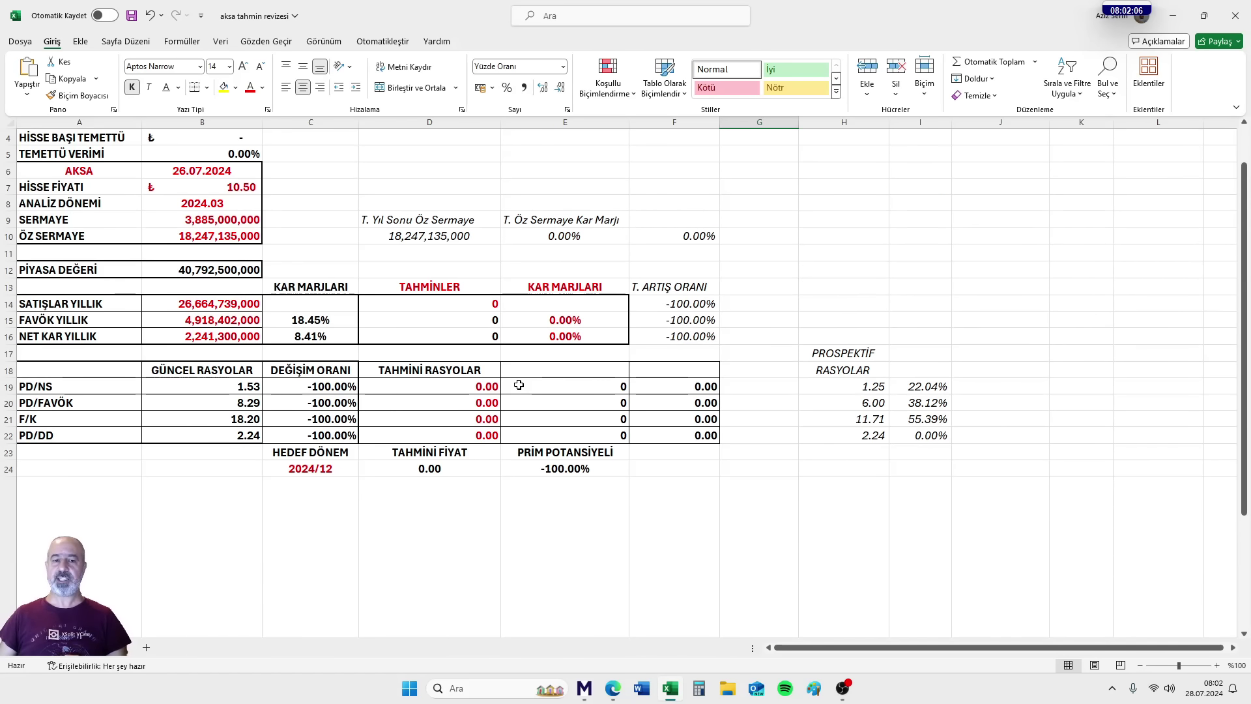
pyautogui.scroll(-5, 518, 385)
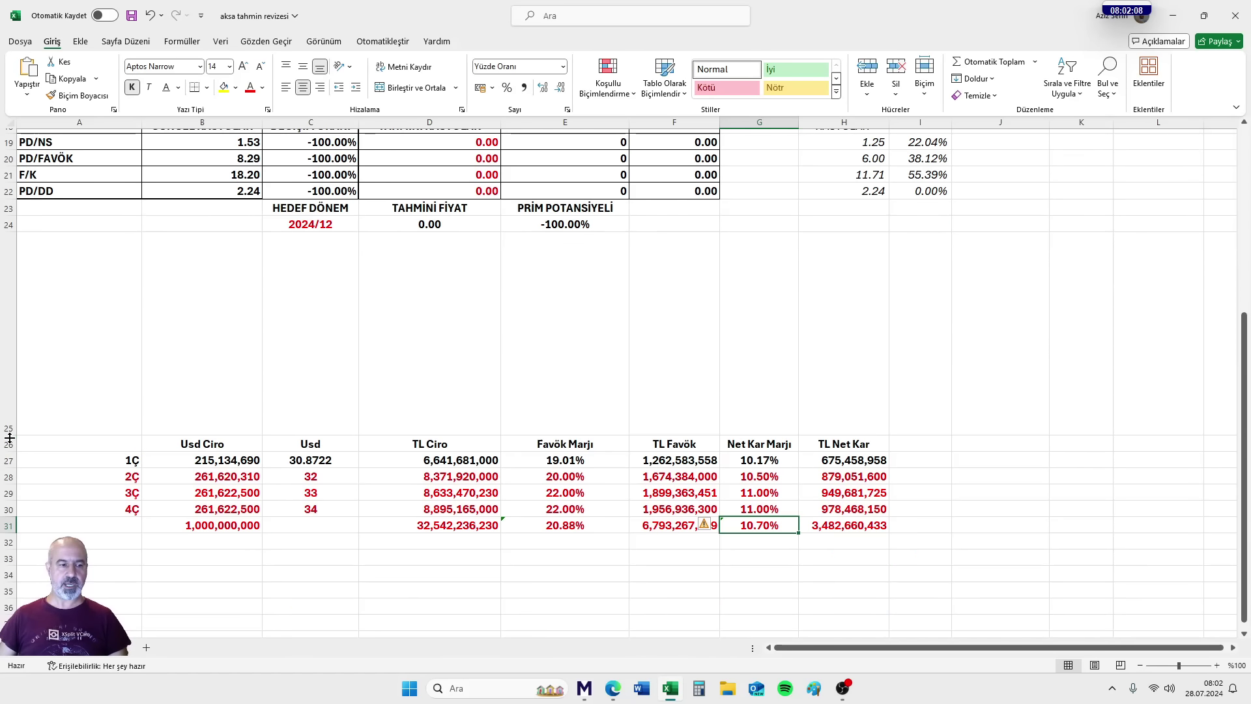
pyautogui.moveTo(10, 438); pyautogui.dragTo(12, 239)
pyautogui.scroll(6, 443, 396)
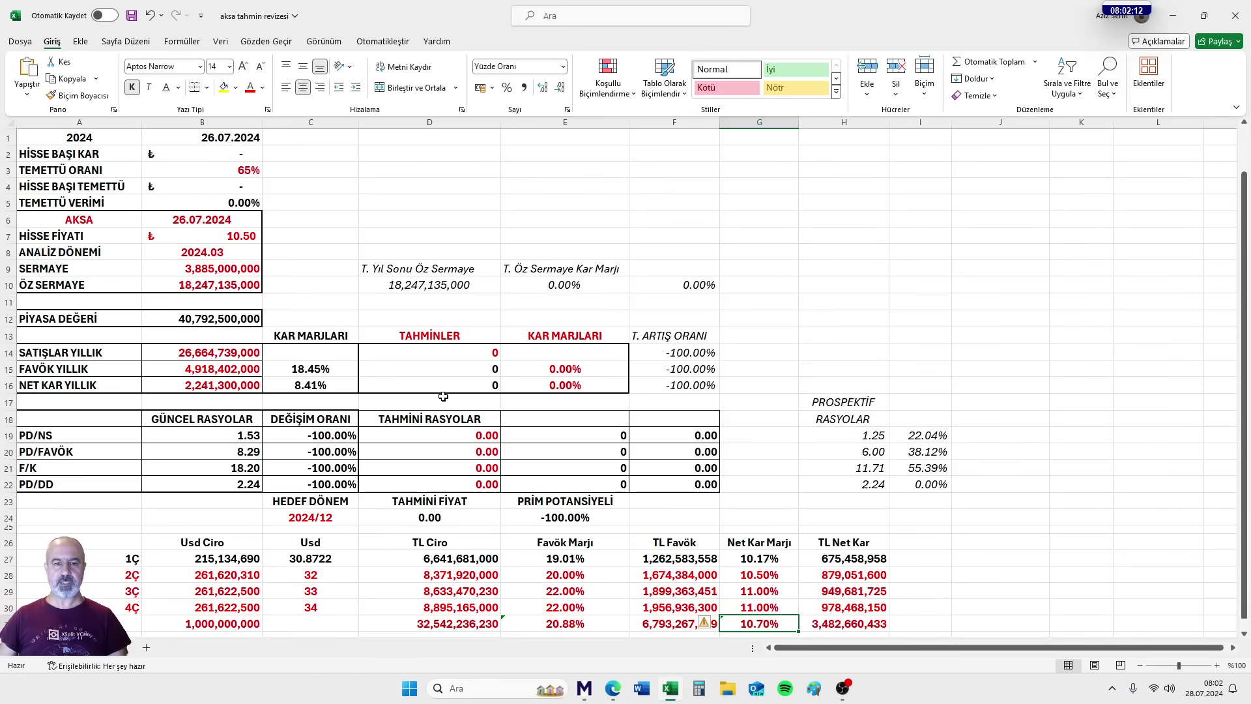
# Step: Enter 32,542,000,000 as the annual sales forecast (SATIŞLAR YILLIK, TAHMİNLER), based on the quarterly table's TL turnover total
pyautogui.click(408, 350)
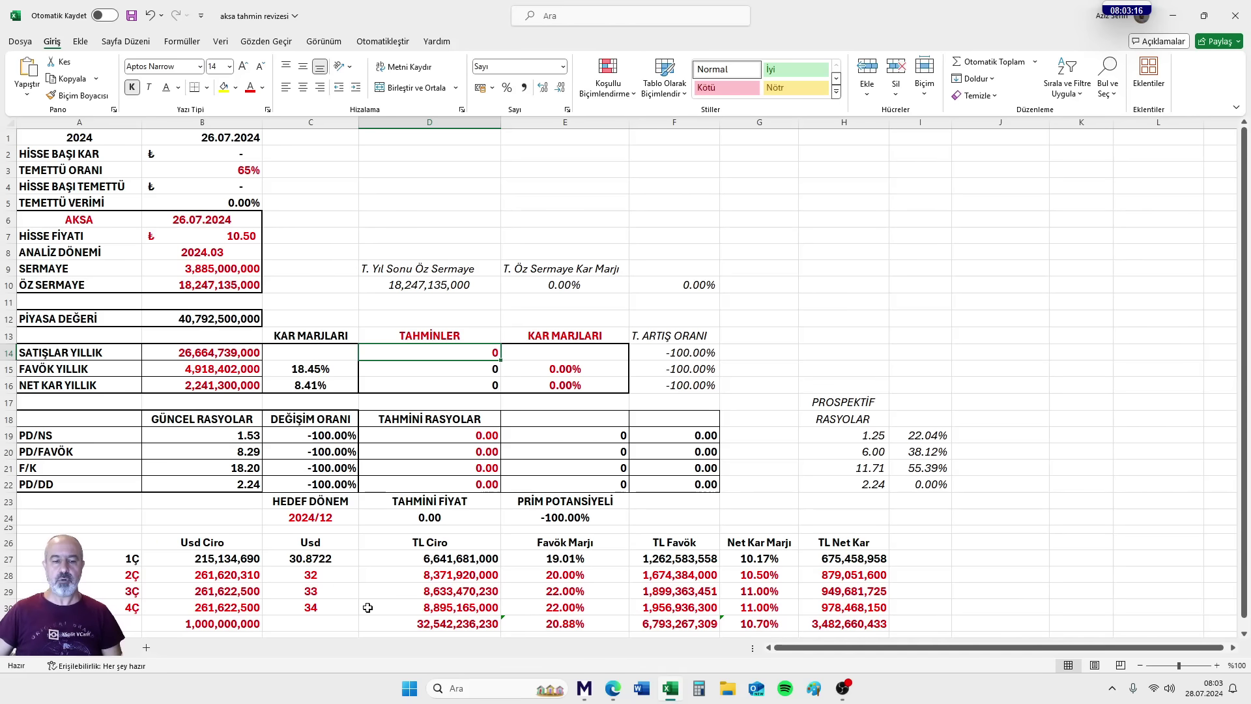
pyautogui.click(471, 625)
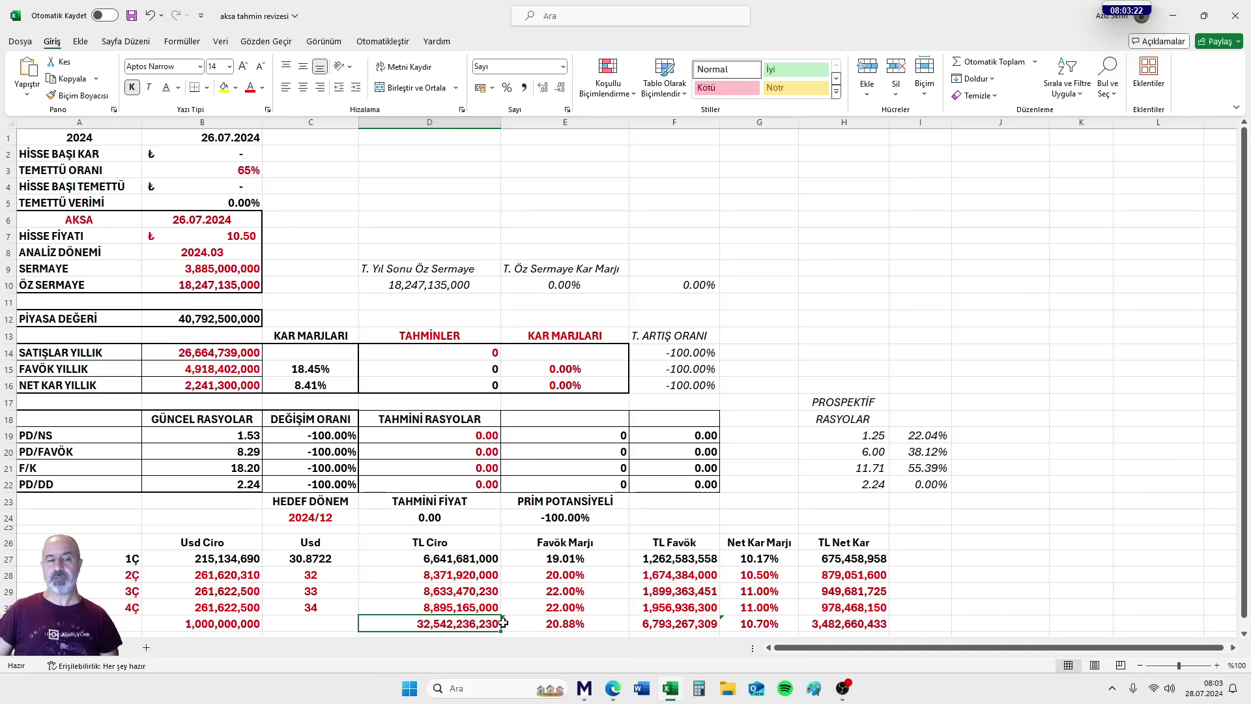
pyautogui.click(432, 355)
pyautogui.write('32')
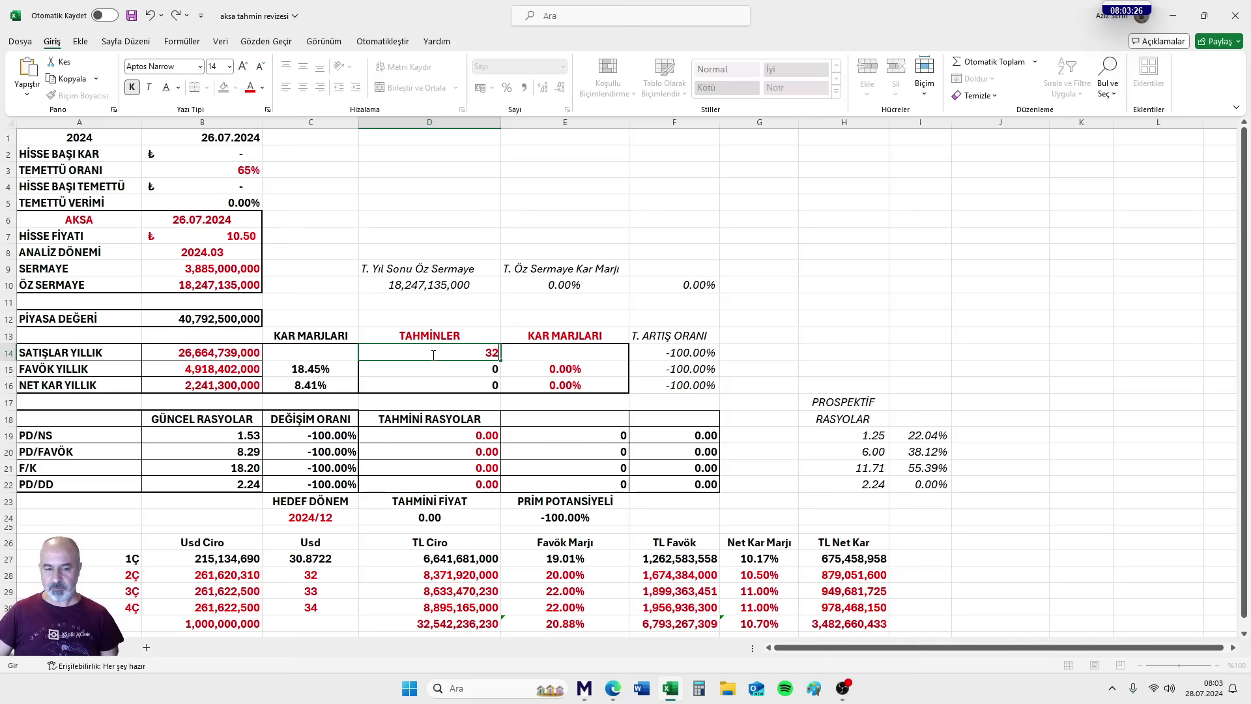
pyautogui.write(',542')
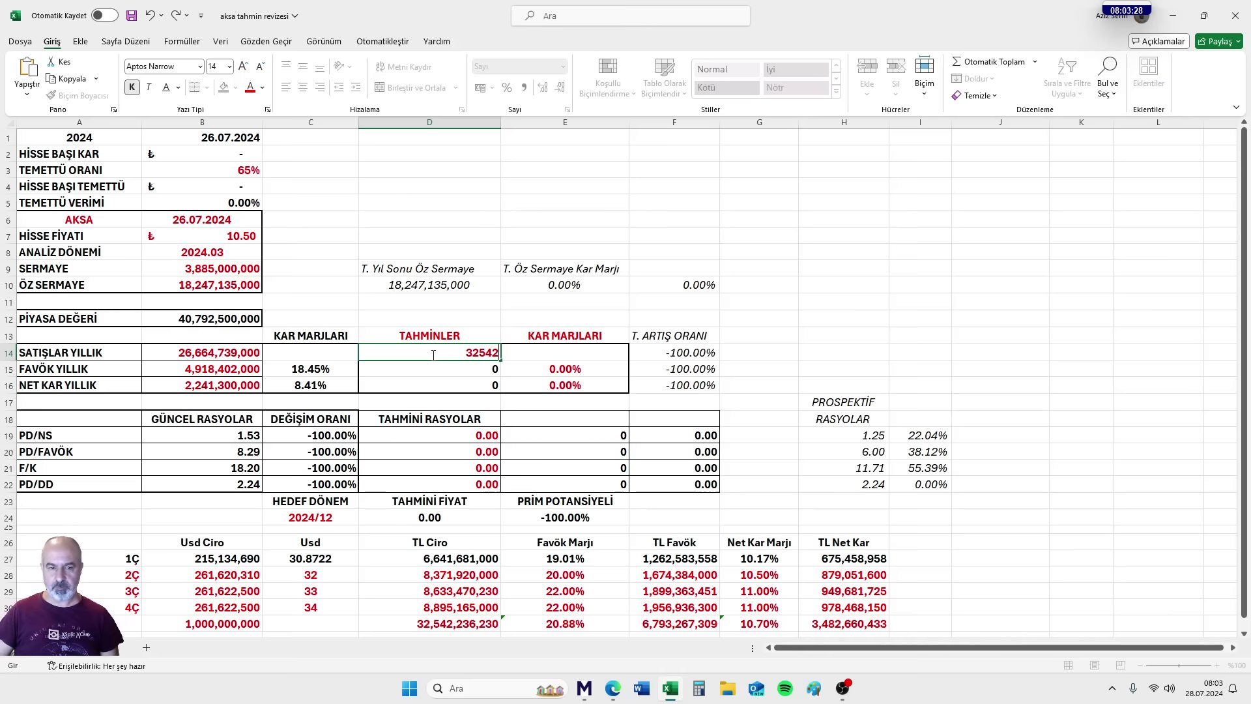
pyautogui.write(',000,000')
pyautogui.press('Return')
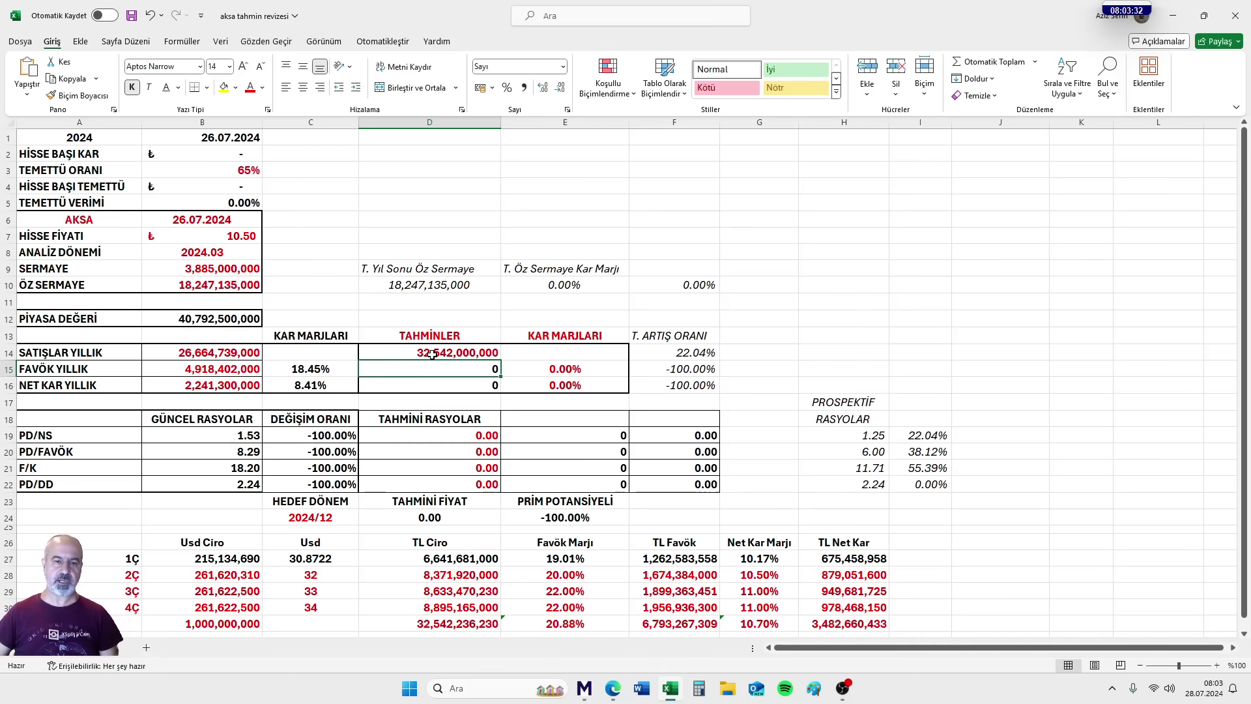
# Step: Set the forecast profit margins to 21% for annual FAVÖK and 11% for annual net profit
pyautogui.click(580, 625)
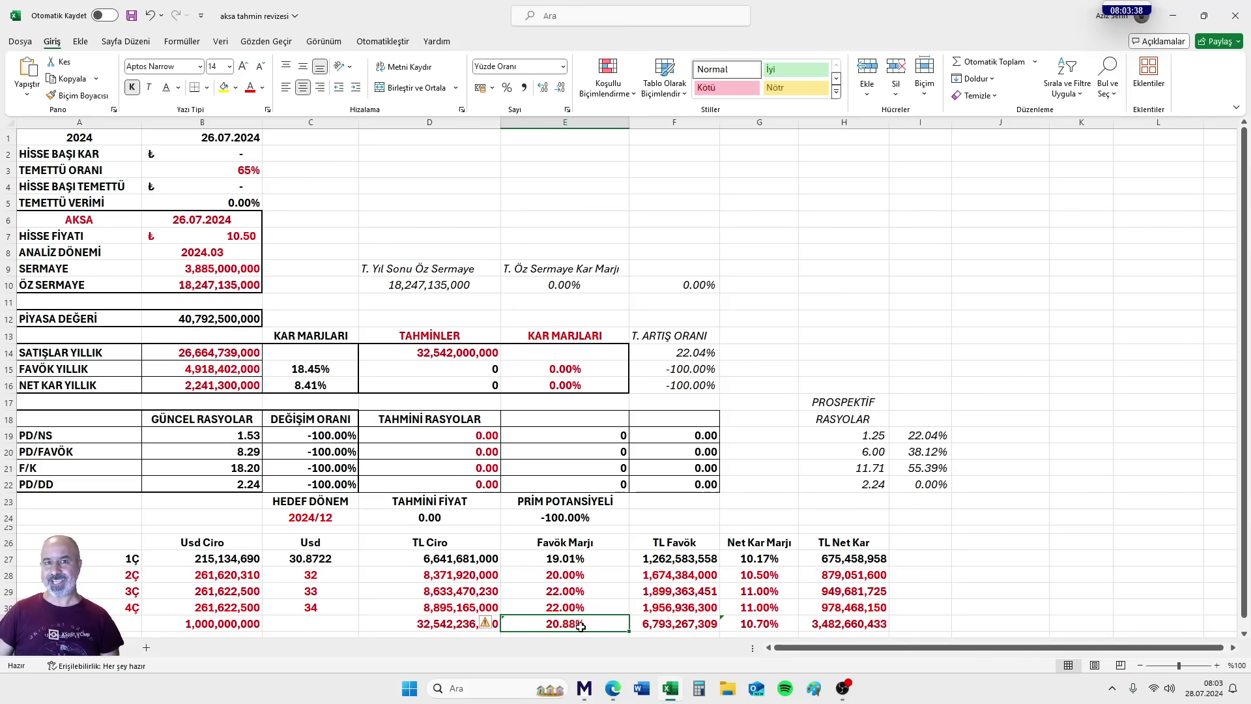
pyautogui.click(571, 368)
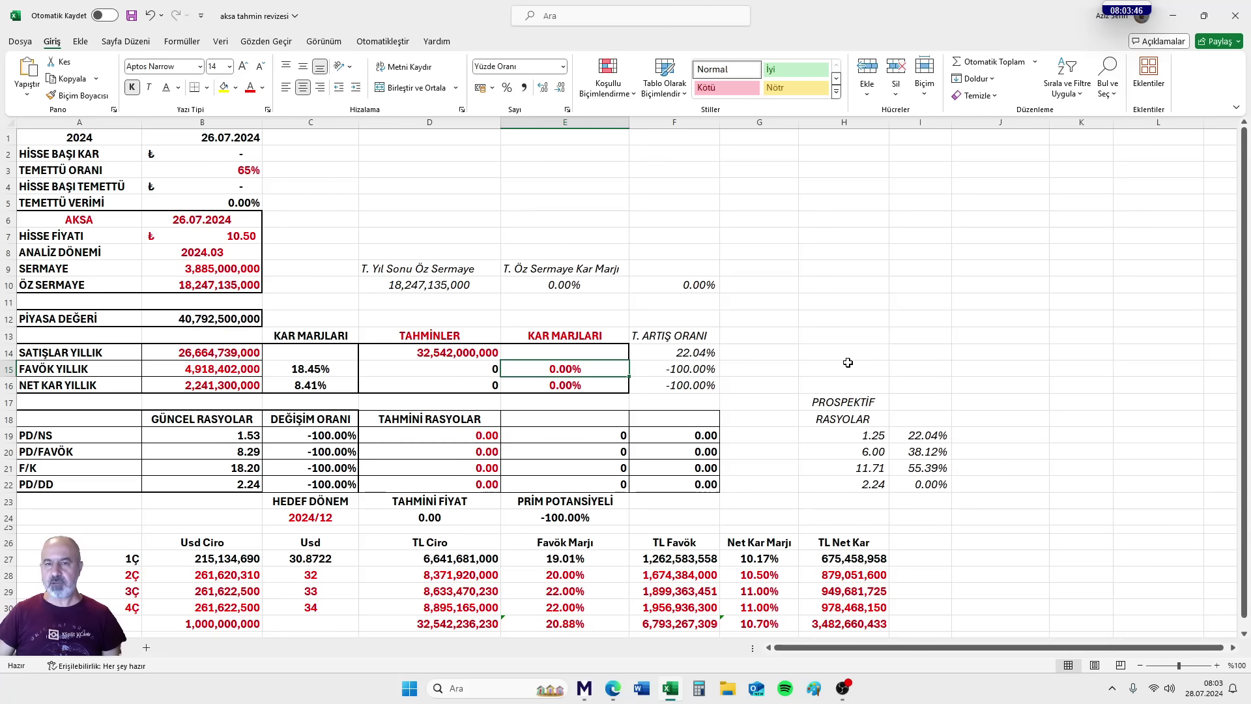
pyautogui.write('21')
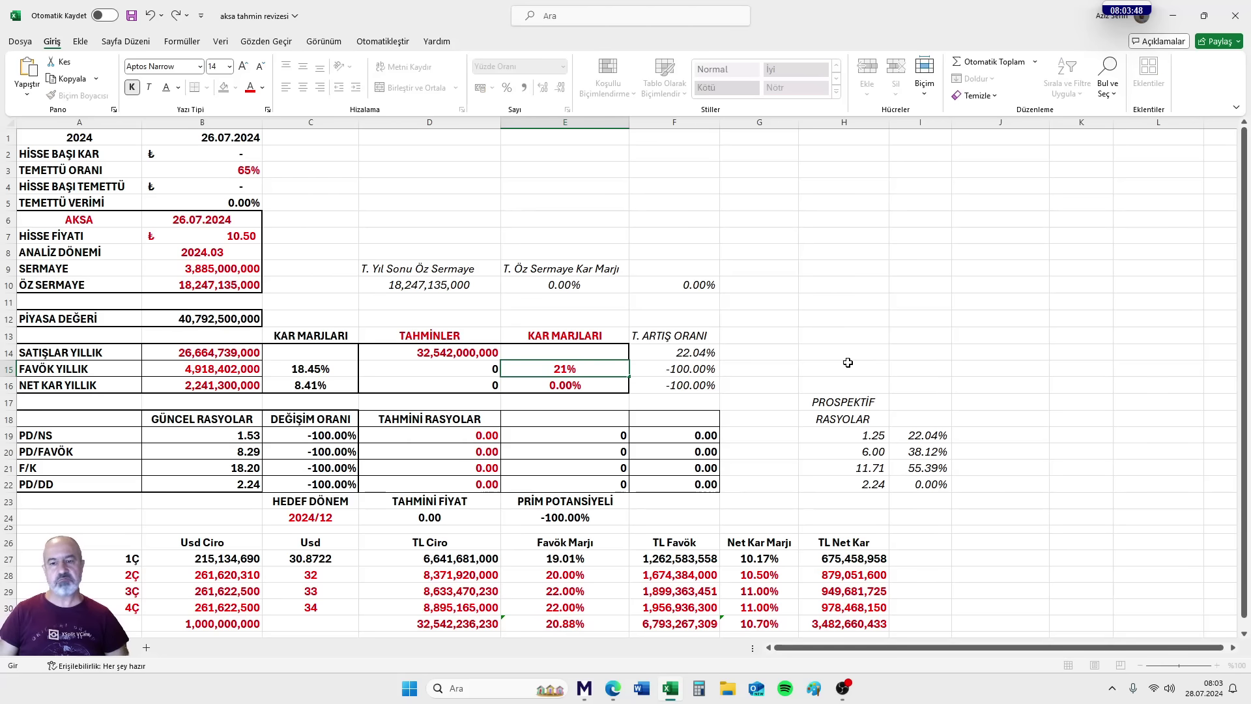
pyautogui.press('Return')
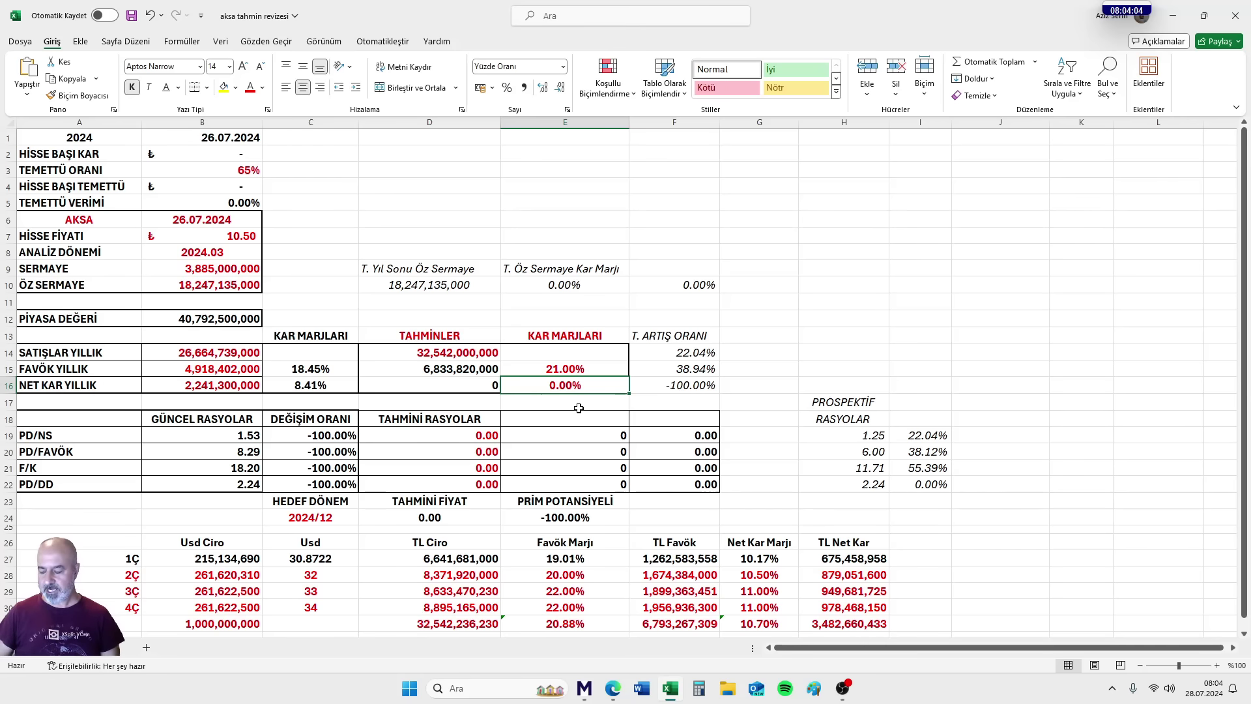
pyautogui.write('11')
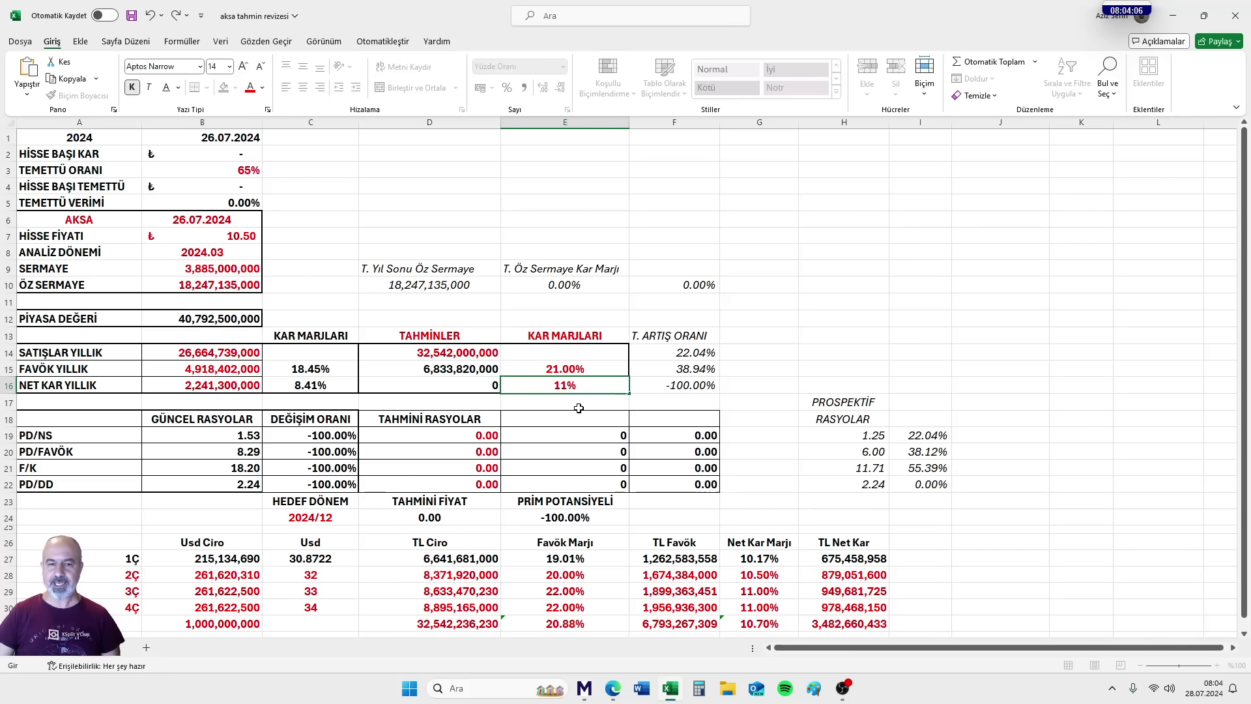
pyautogui.press('Return')
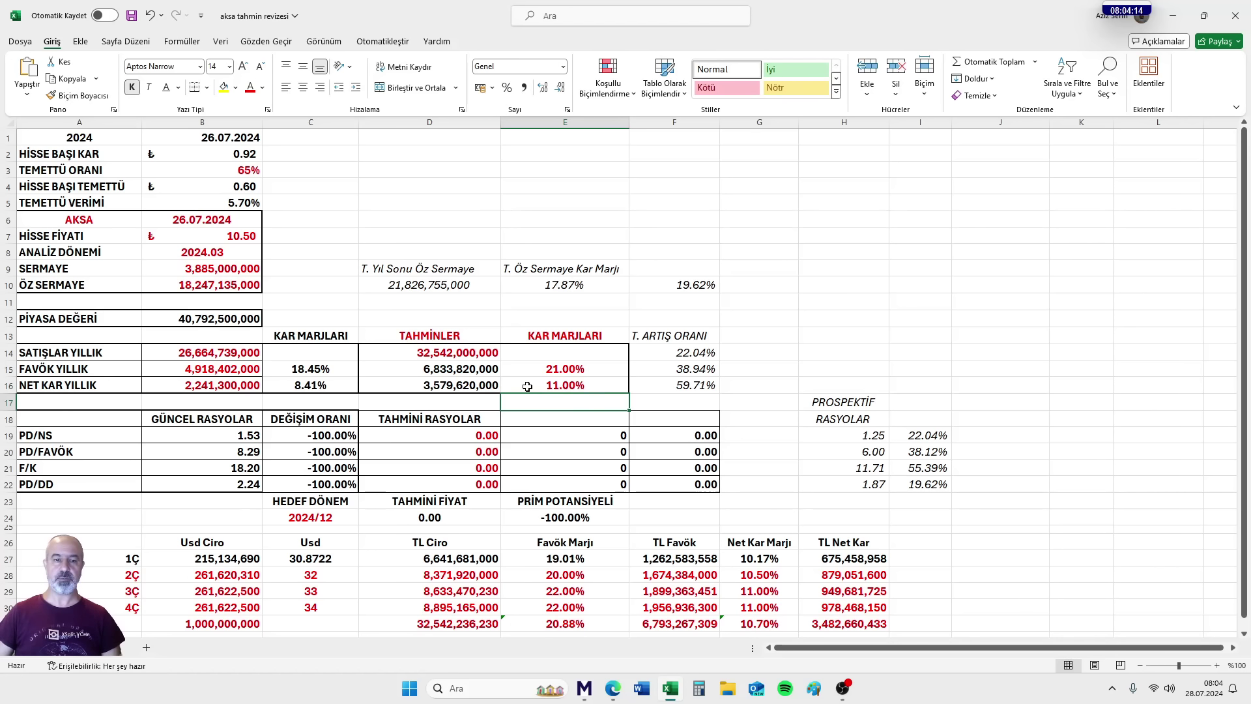
# Step: Examine the forecast growth rates (T. ARTIŞ ORANI) for annual sales, FAVÖK and net profit
pyautogui.click(666, 353)
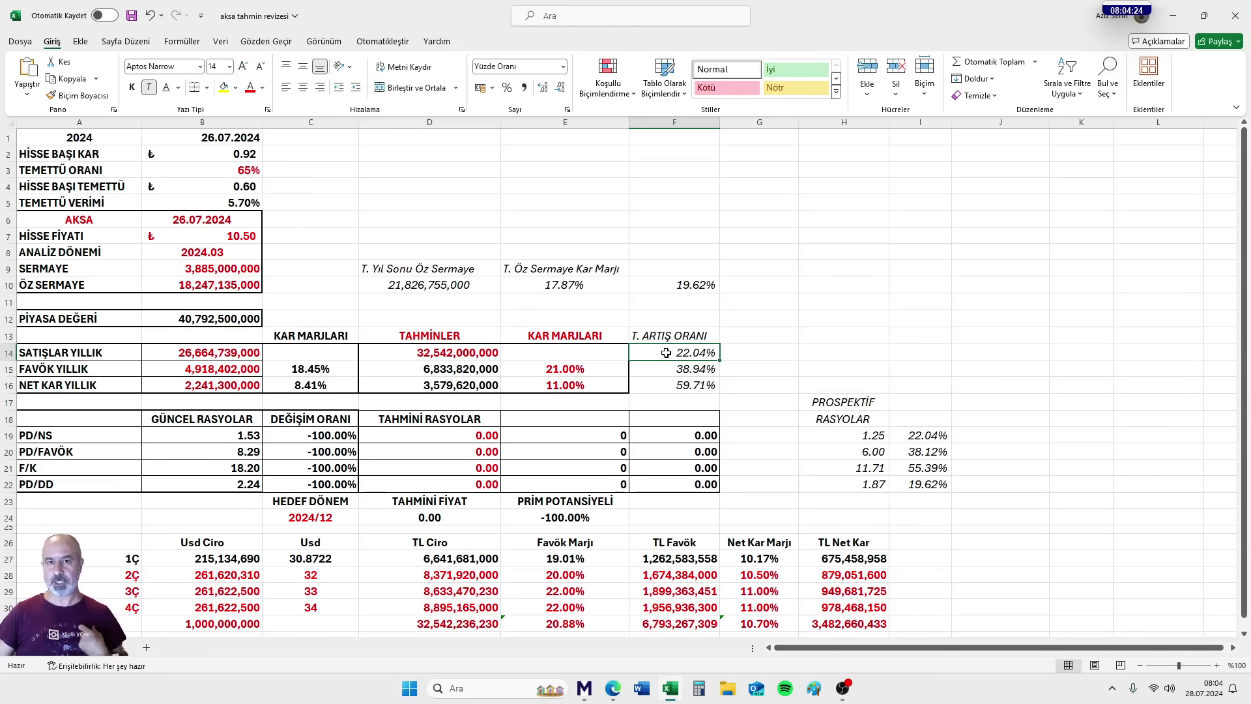
pyautogui.click(657, 374)
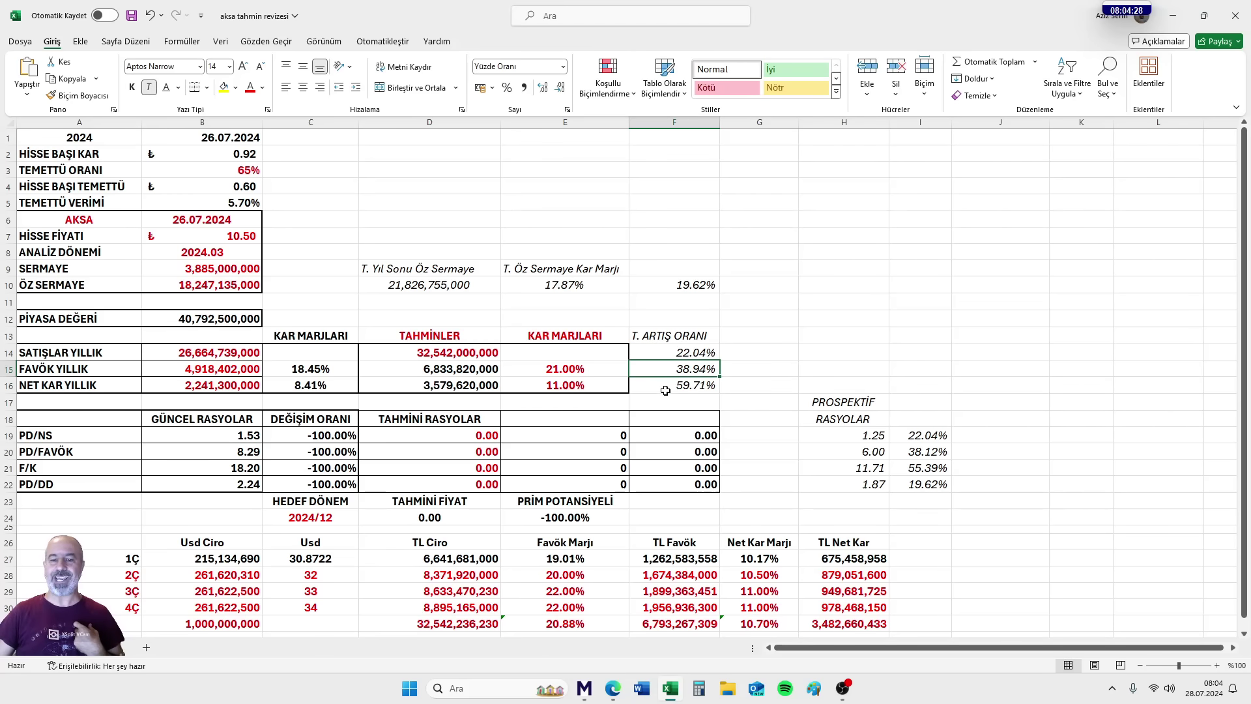
pyautogui.click(665, 390)
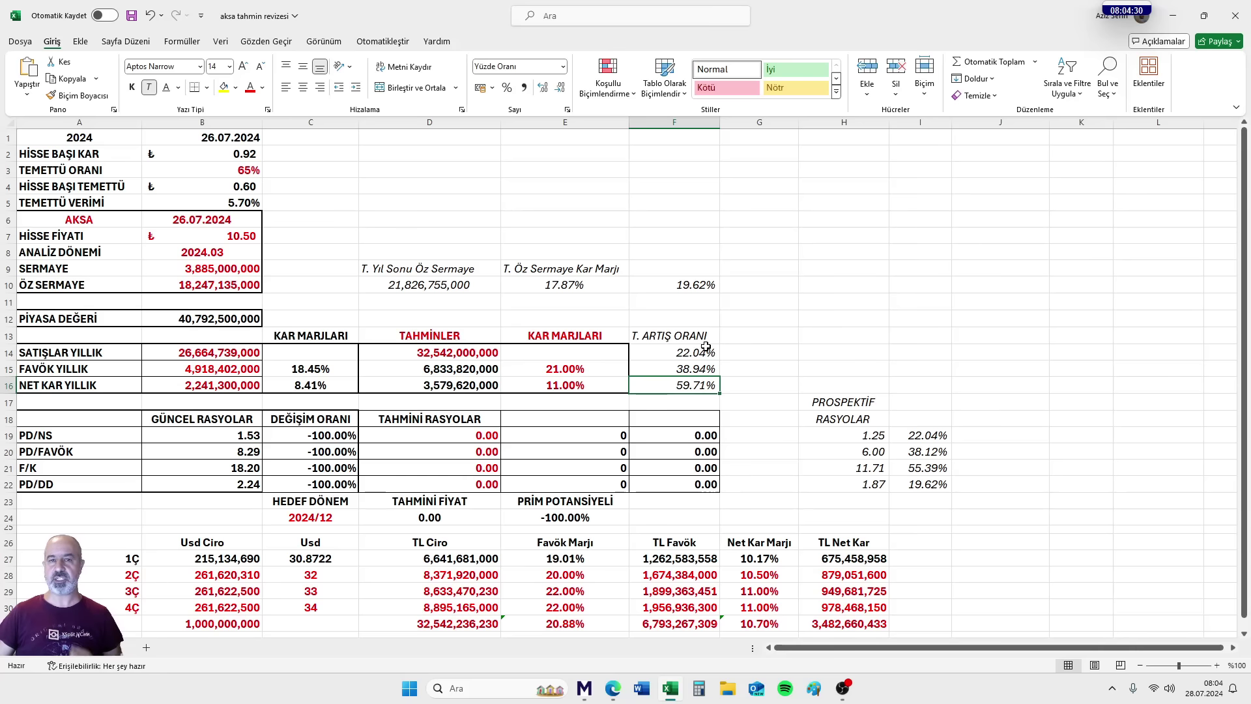
pyautogui.click(817, 337)
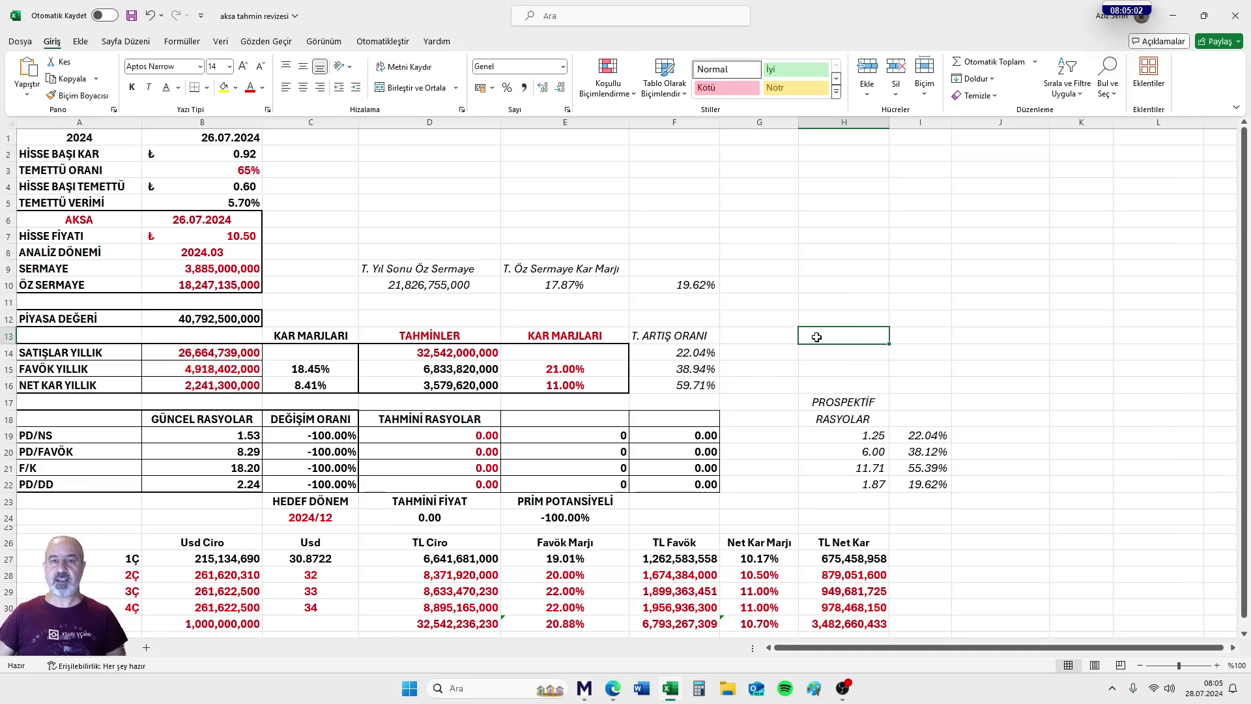
# Step: Compare the prospective ratios (PROSPEKTİF RASYOLAR) and their percentages with the current ratios, inspecting the formula behind the prospective PD/NS
pyautogui.click(414, 436)
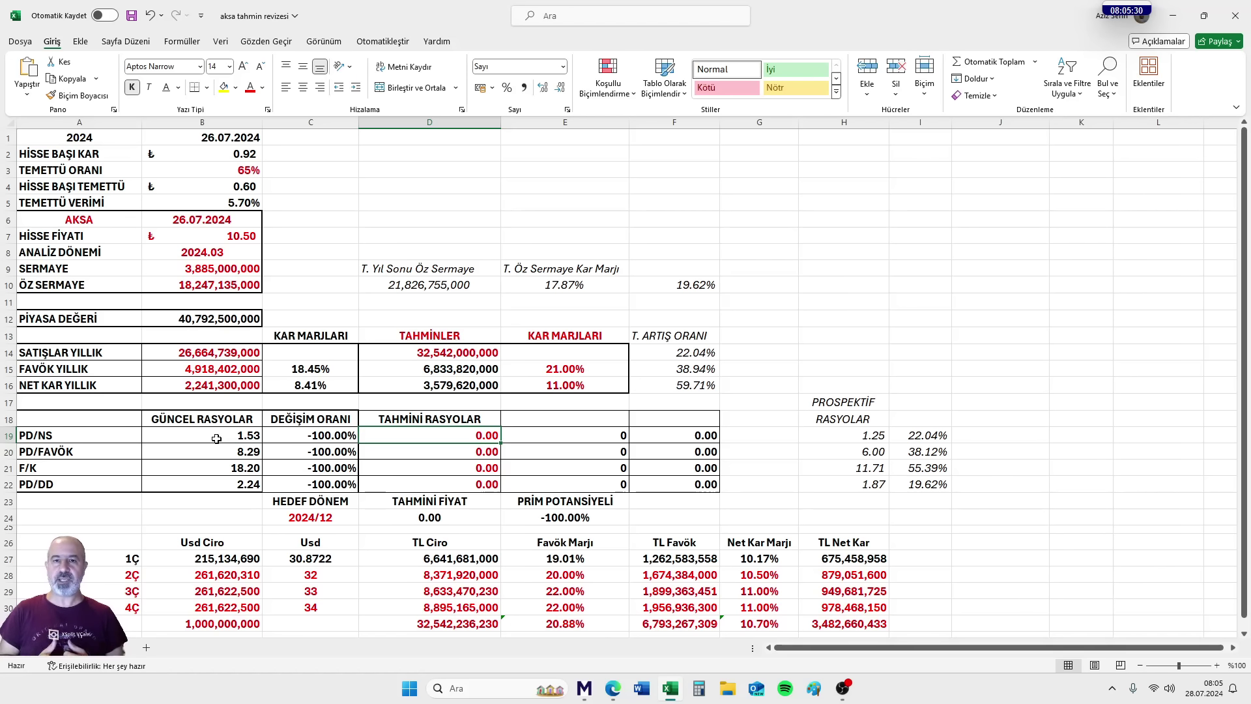
pyautogui.click(827, 434)
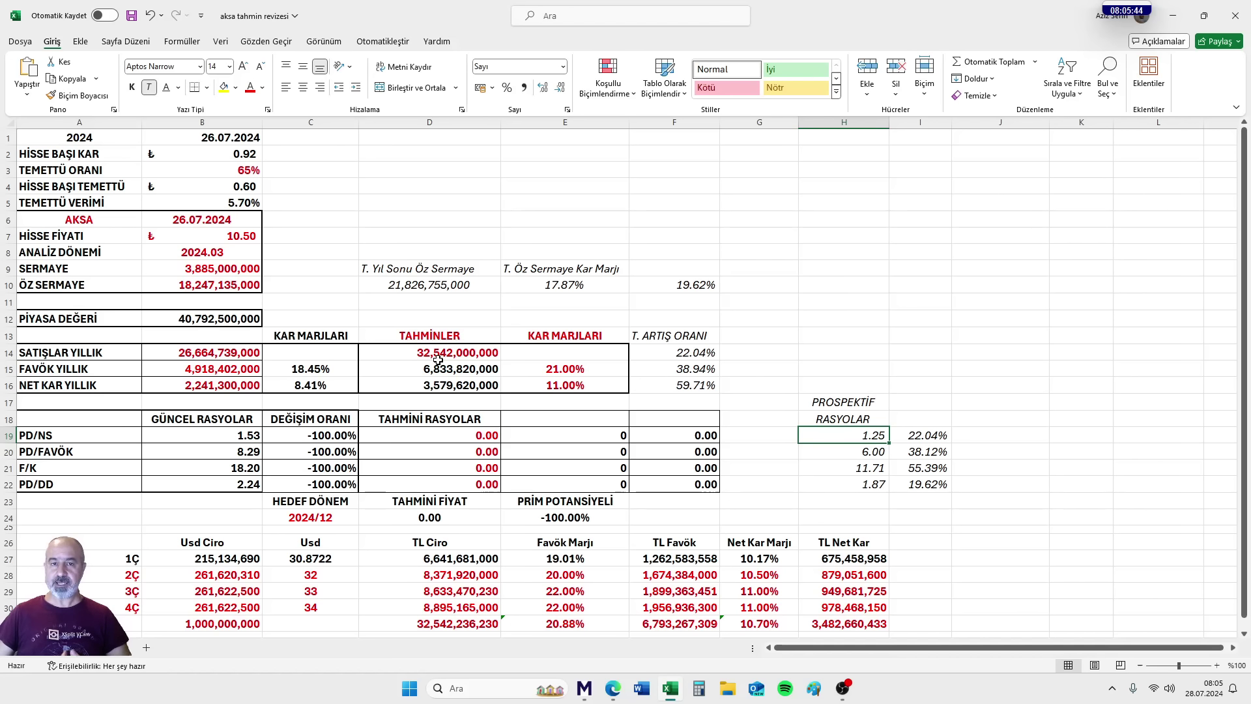
pyautogui.doubleClick(850, 434)
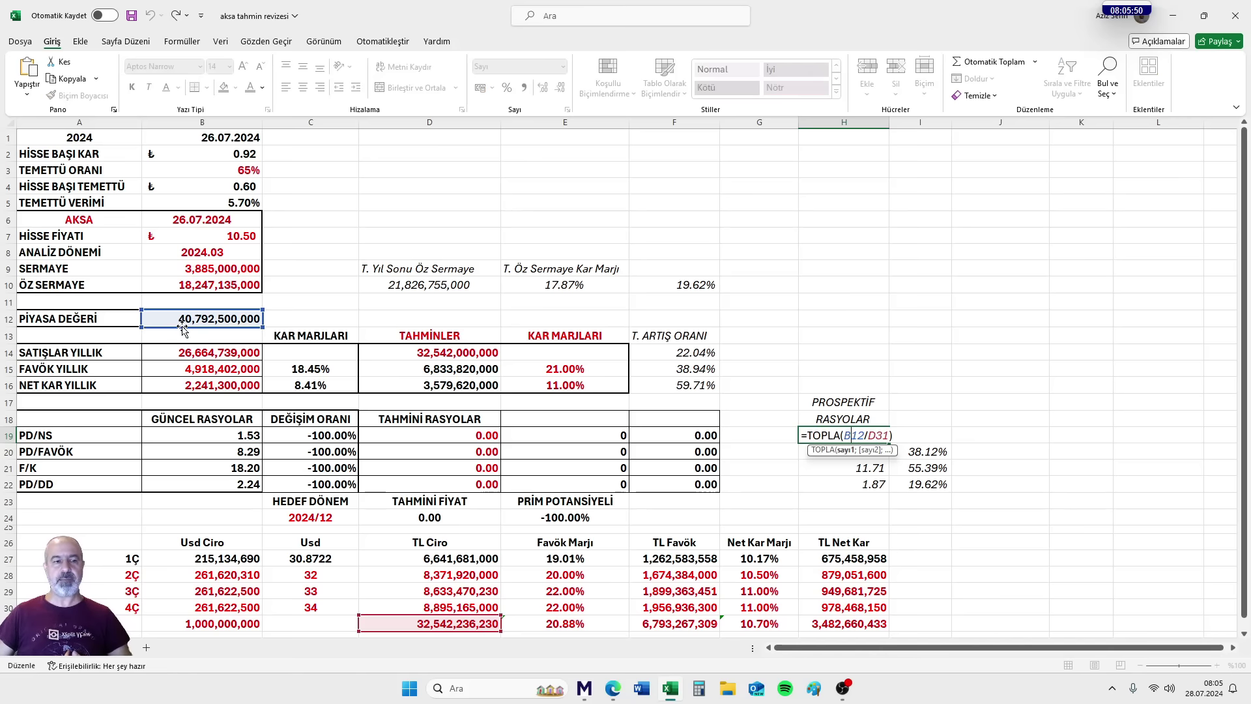
pyautogui.press('Return')
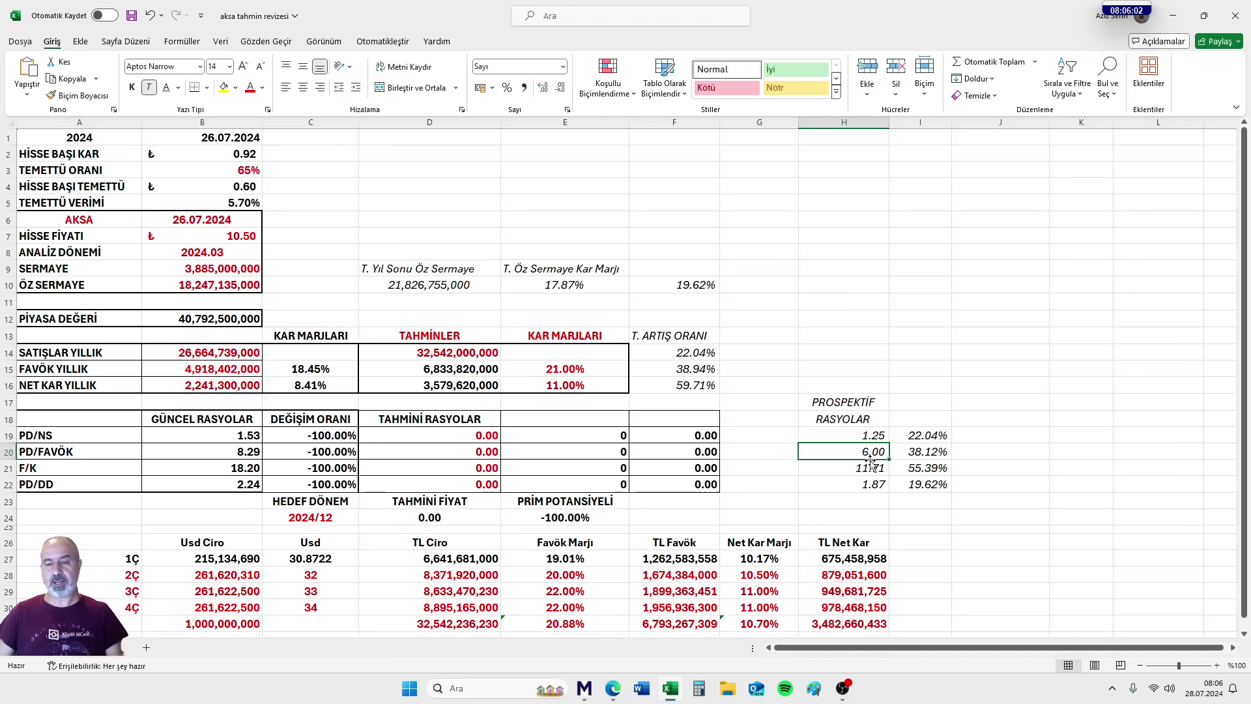
pyautogui.click(919, 455)
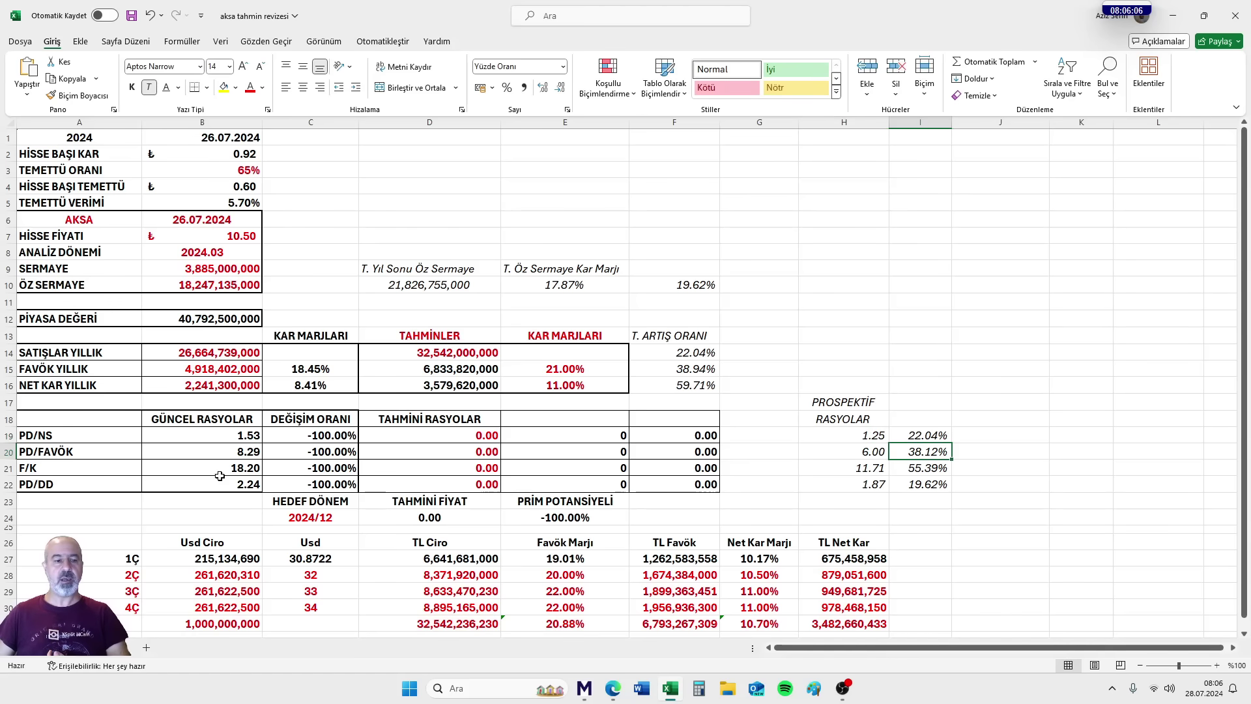
pyautogui.click(841, 472)
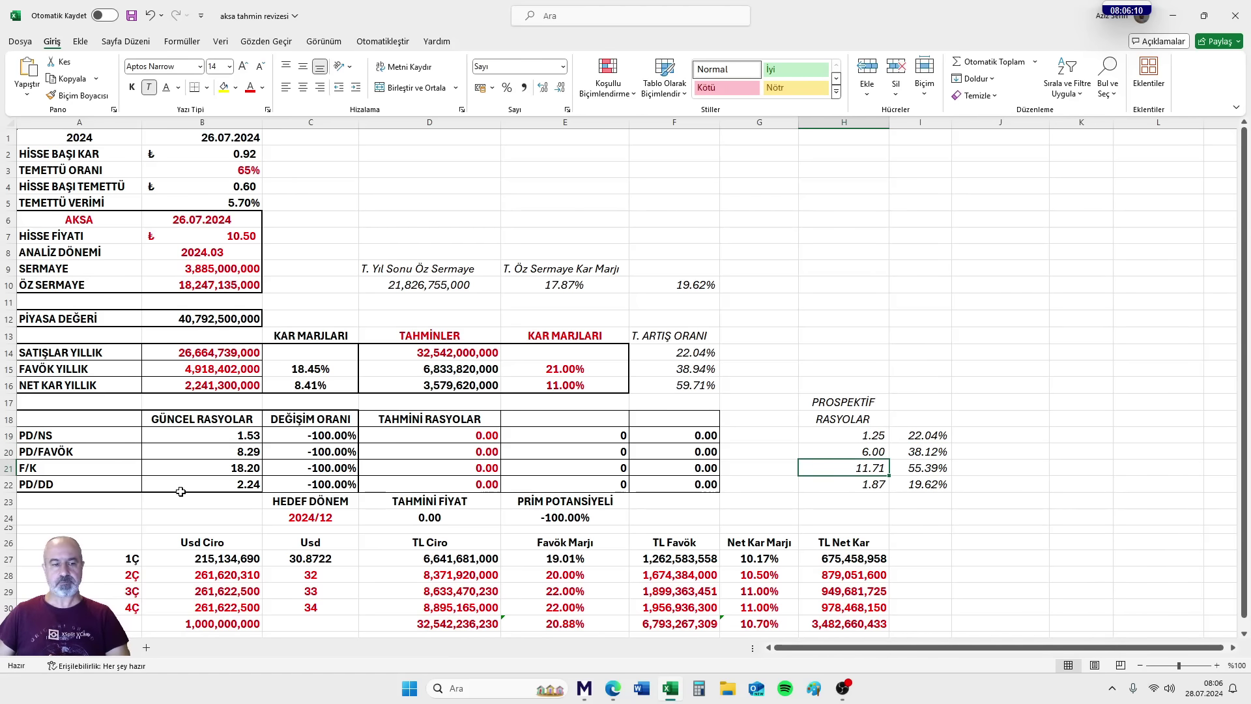
pyautogui.click(864, 485)
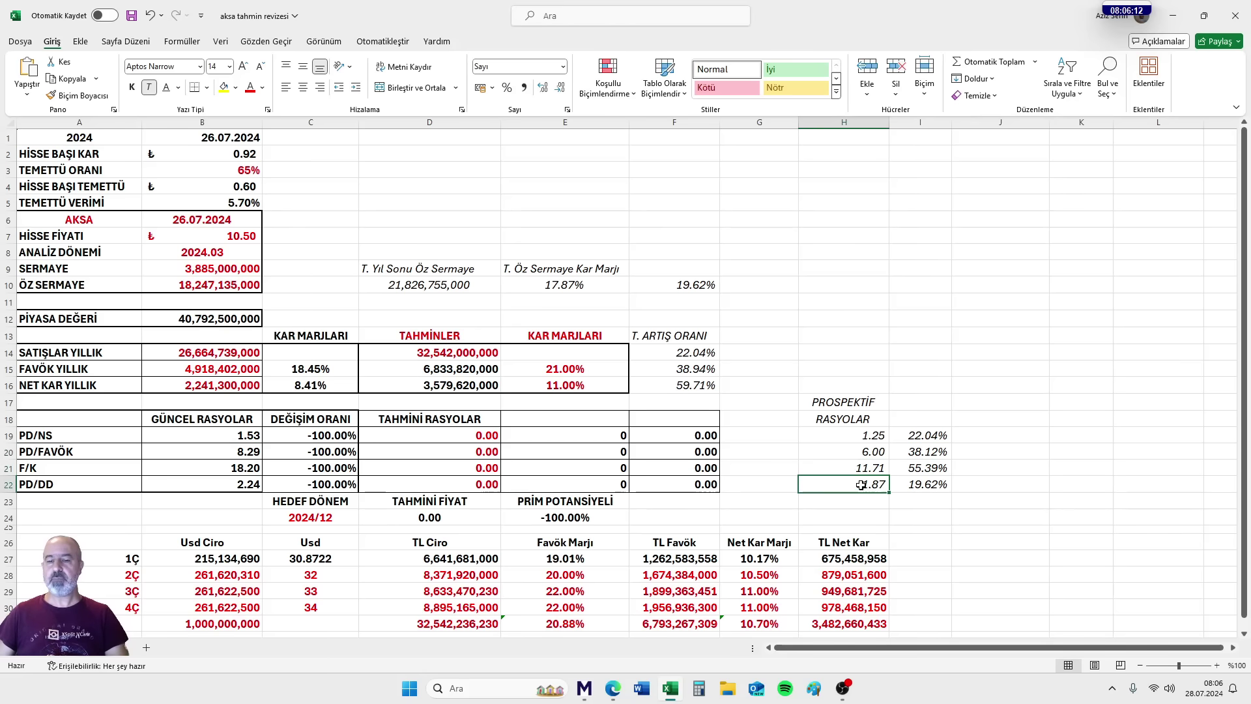
pyautogui.click(923, 486)
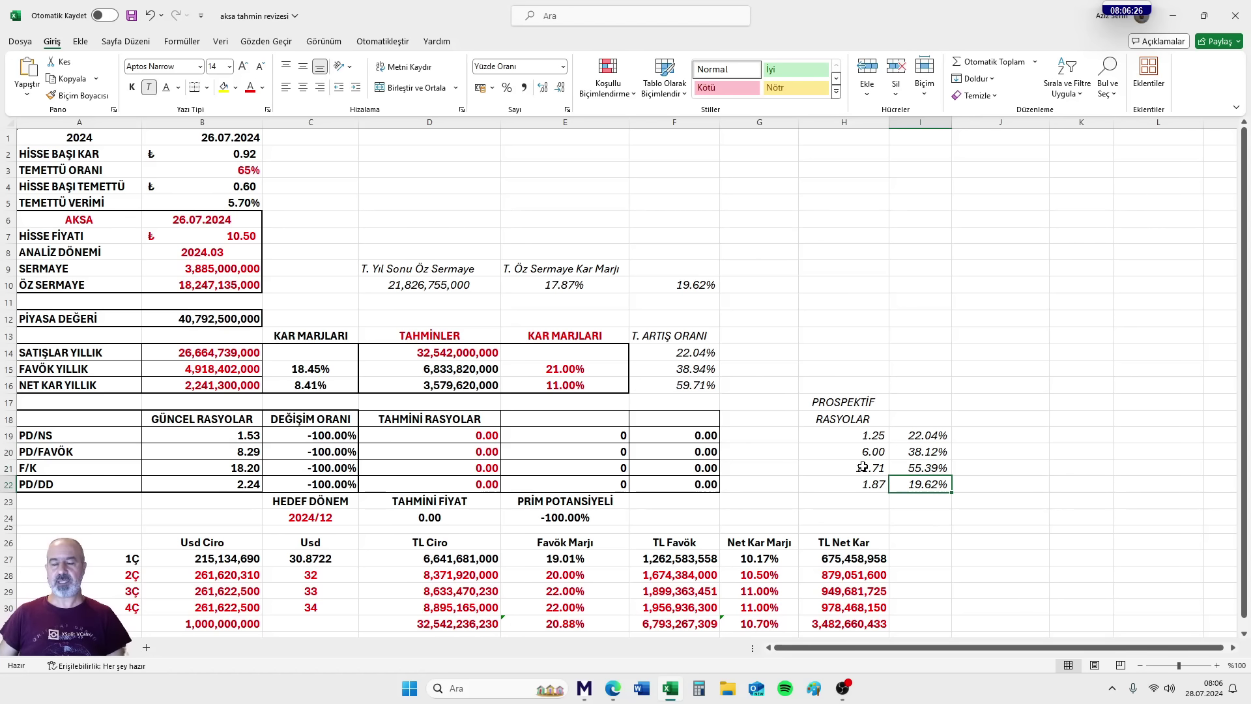
pyautogui.click(524, 437)
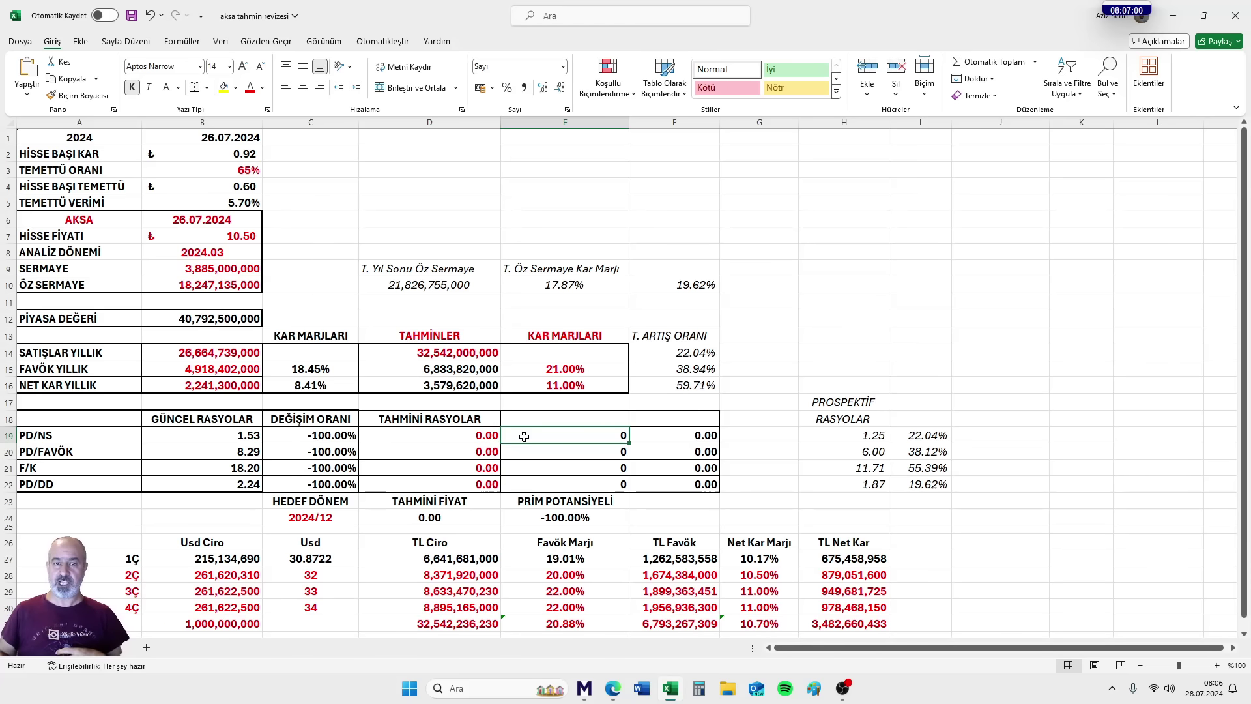
pyautogui.doubleClick(524, 436)
pyautogui.write('1.53')
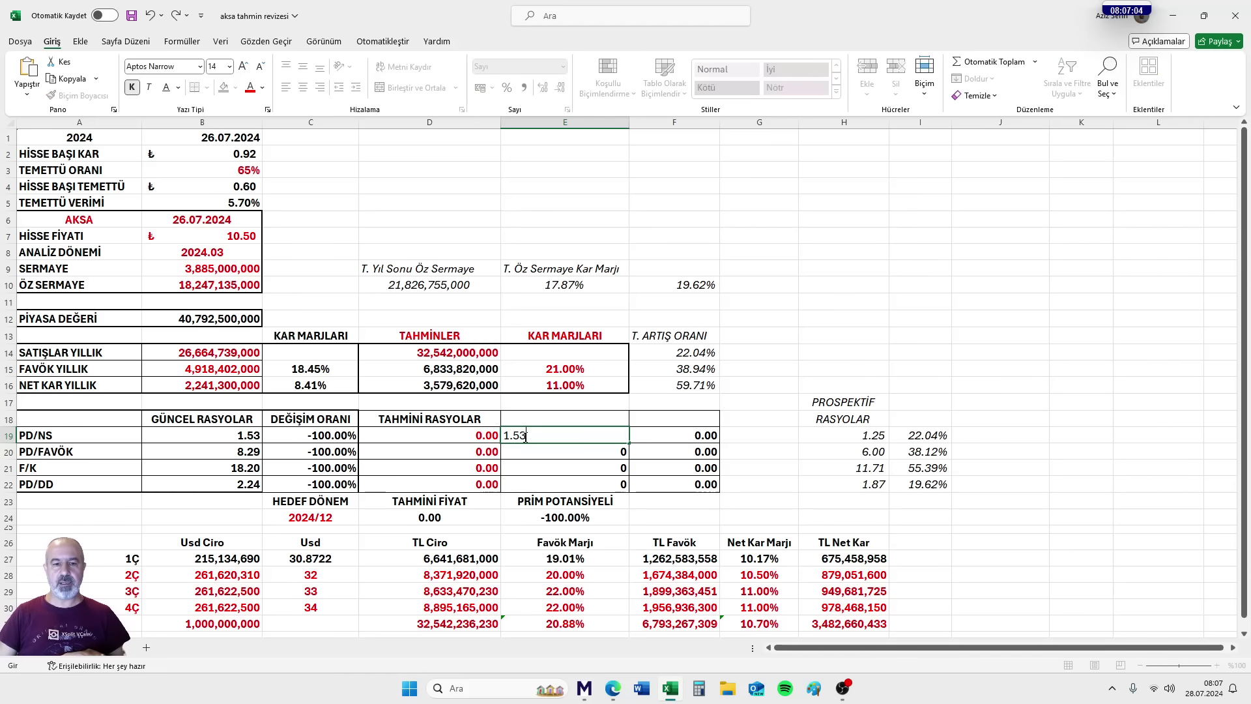
pyautogui.press('Return')
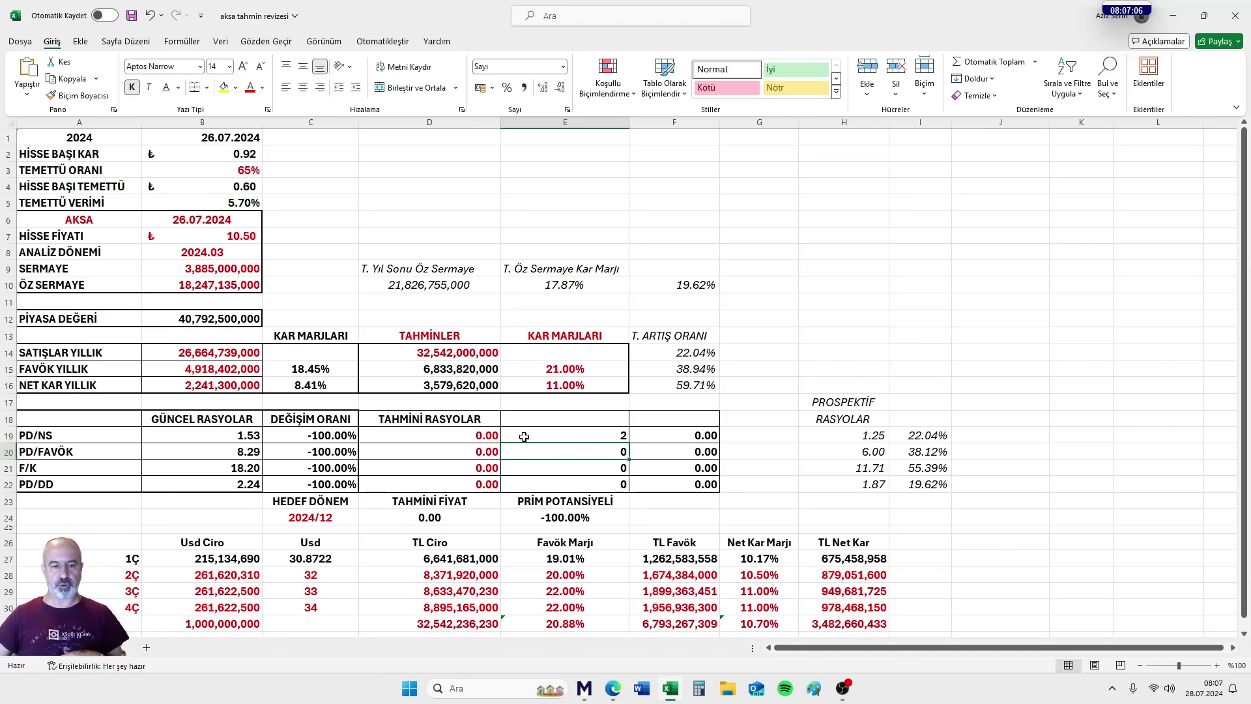
pyautogui.hotkey('ctrl', 'z')
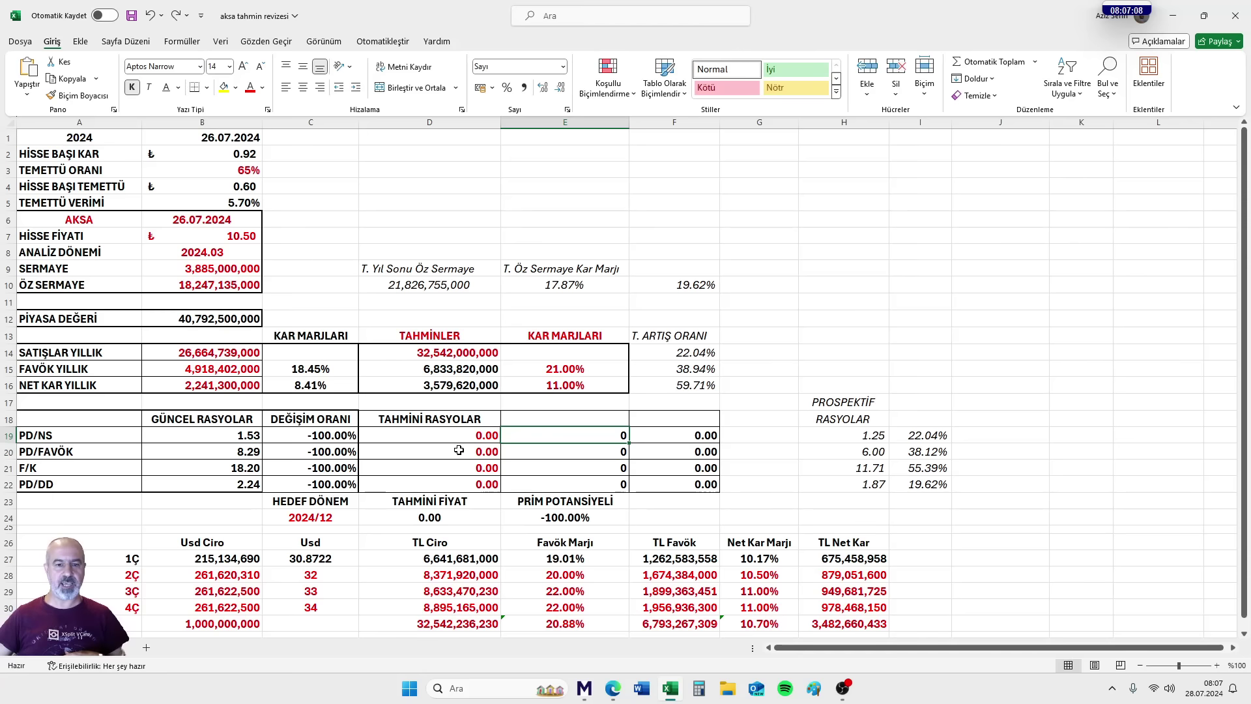
# Step: Set the forecast PD/NS ratio (TAHMİNİ RASYOLAR) to 1.53 and check the formula that derives its implied share price
pyautogui.click(434, 434)
pyautogui.write('1')
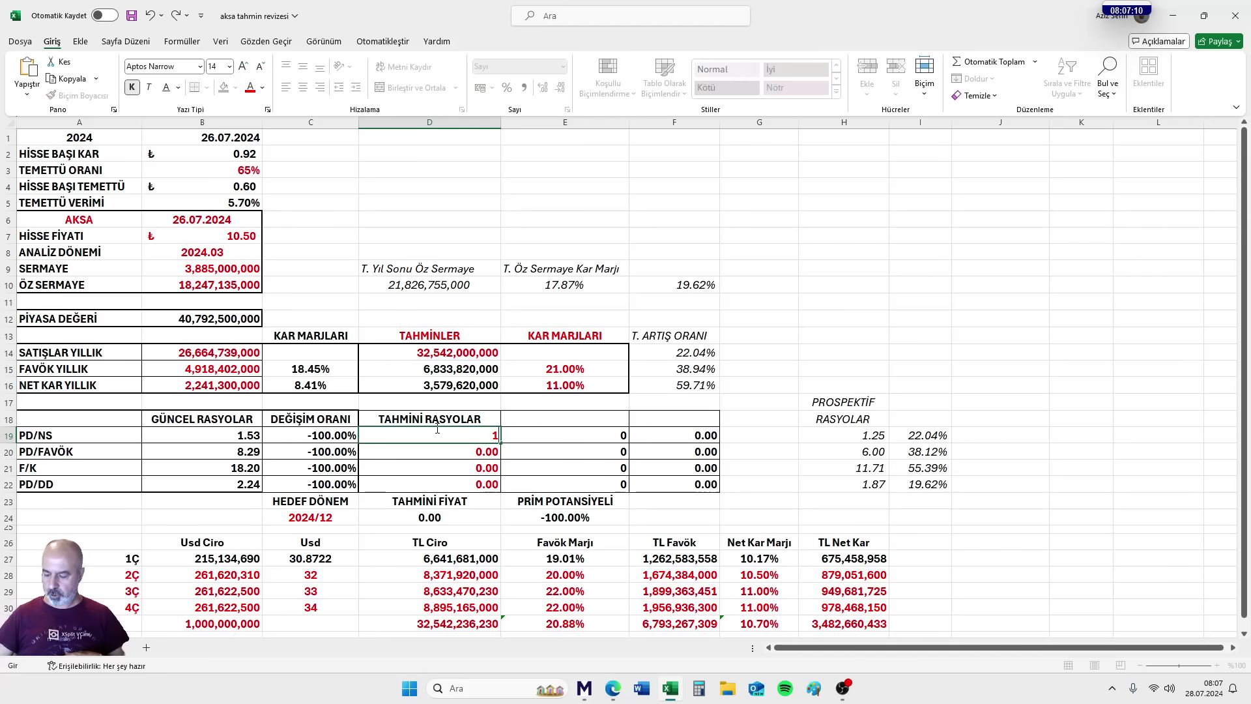
pyautogui.write('.53')
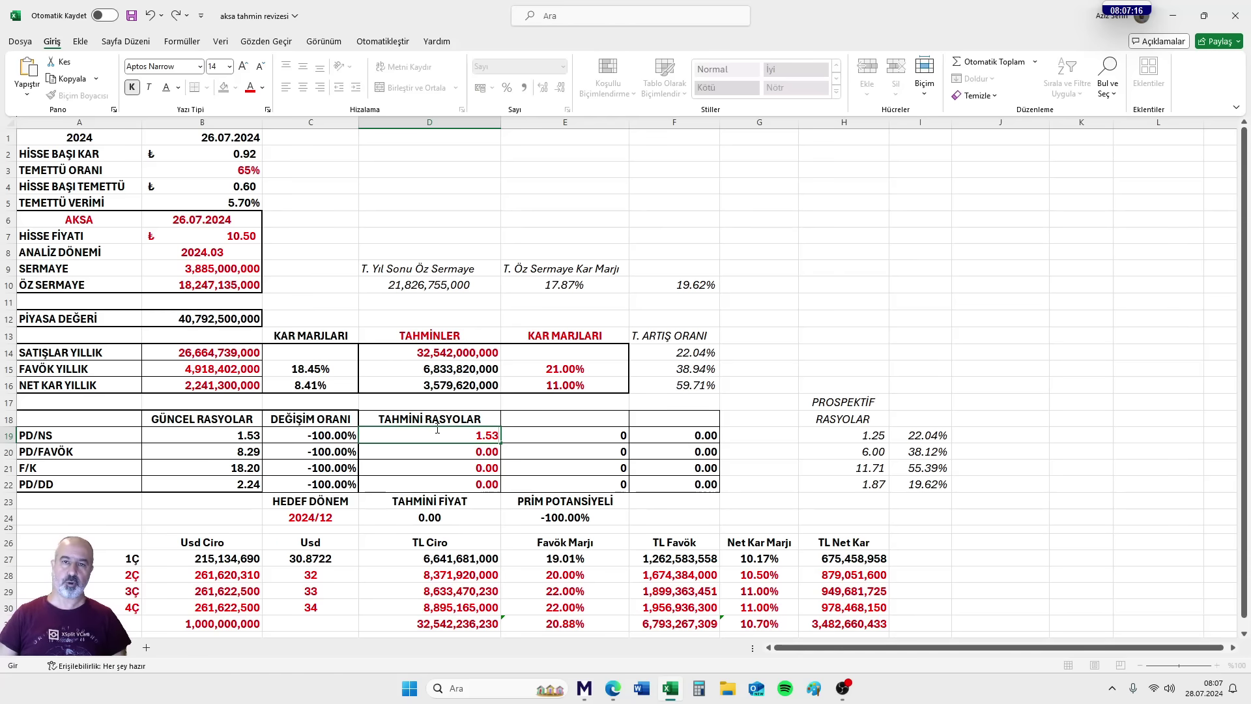
pyautogui.press('Return')
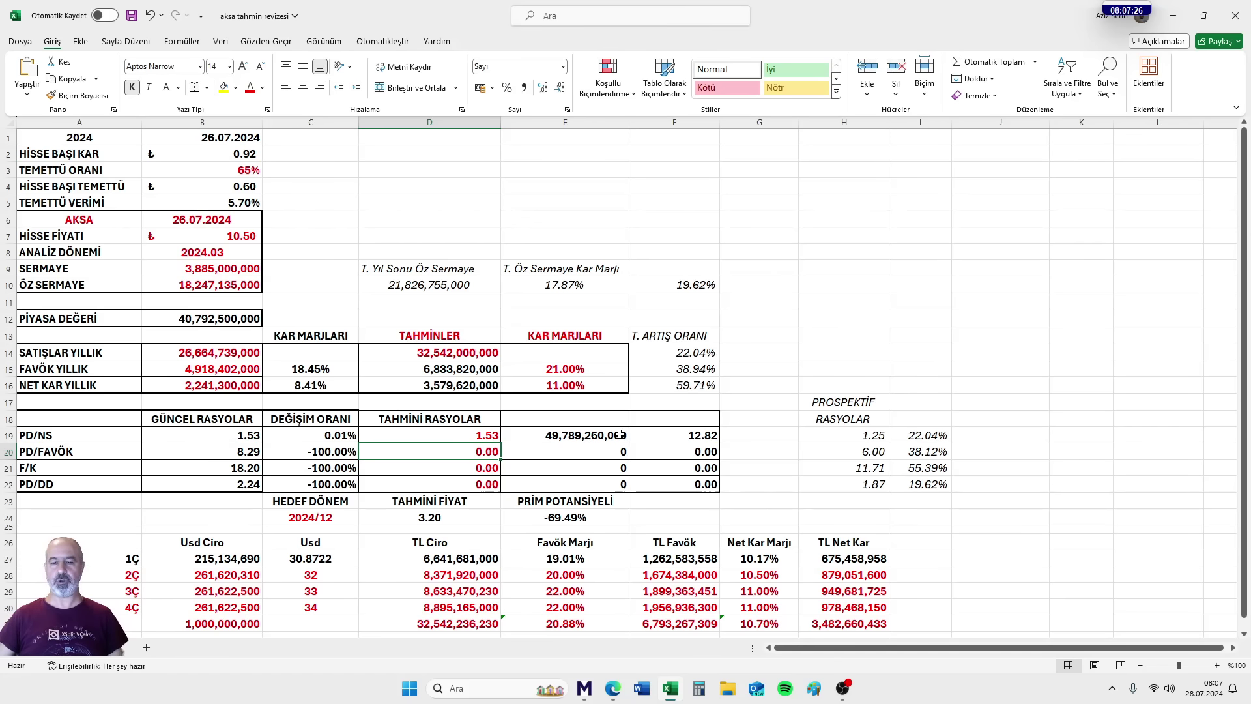
pyautogui.click(588, 436)
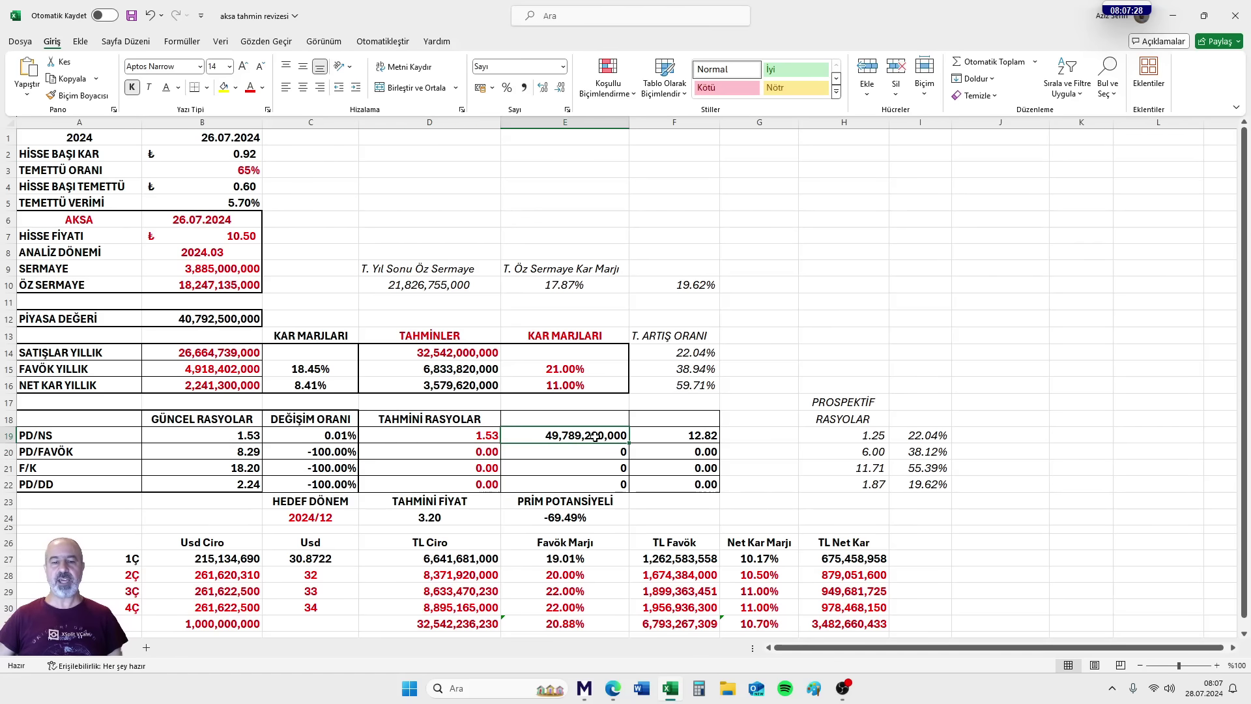
pyautogui.click(669, 438)
pyautogui.doubleClick(670, 439)
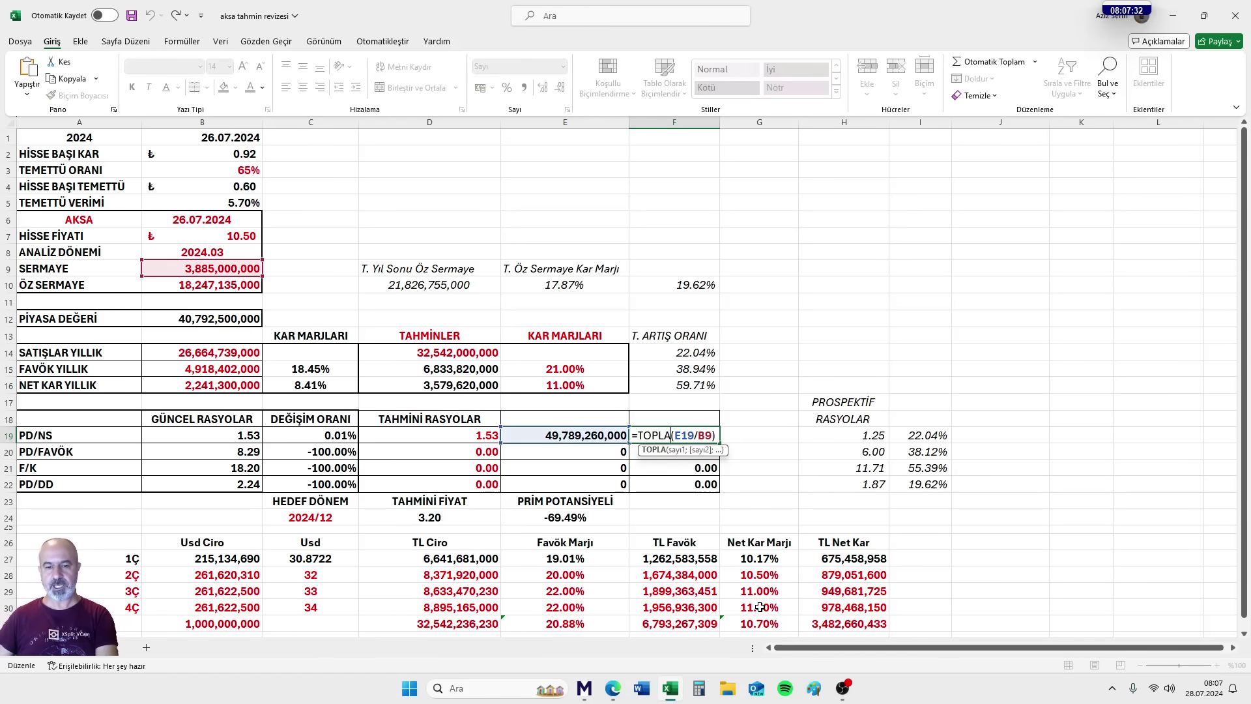
pyautogui.press('Return')
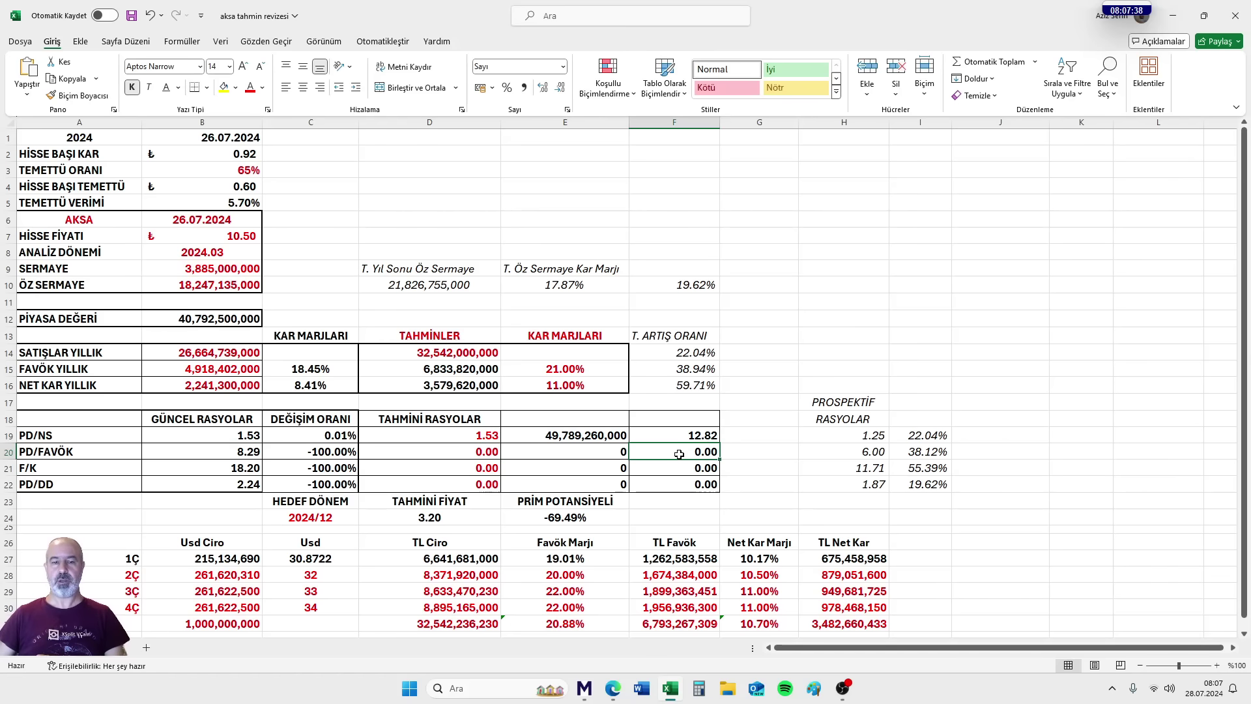
pyautogui.click(594, 451)
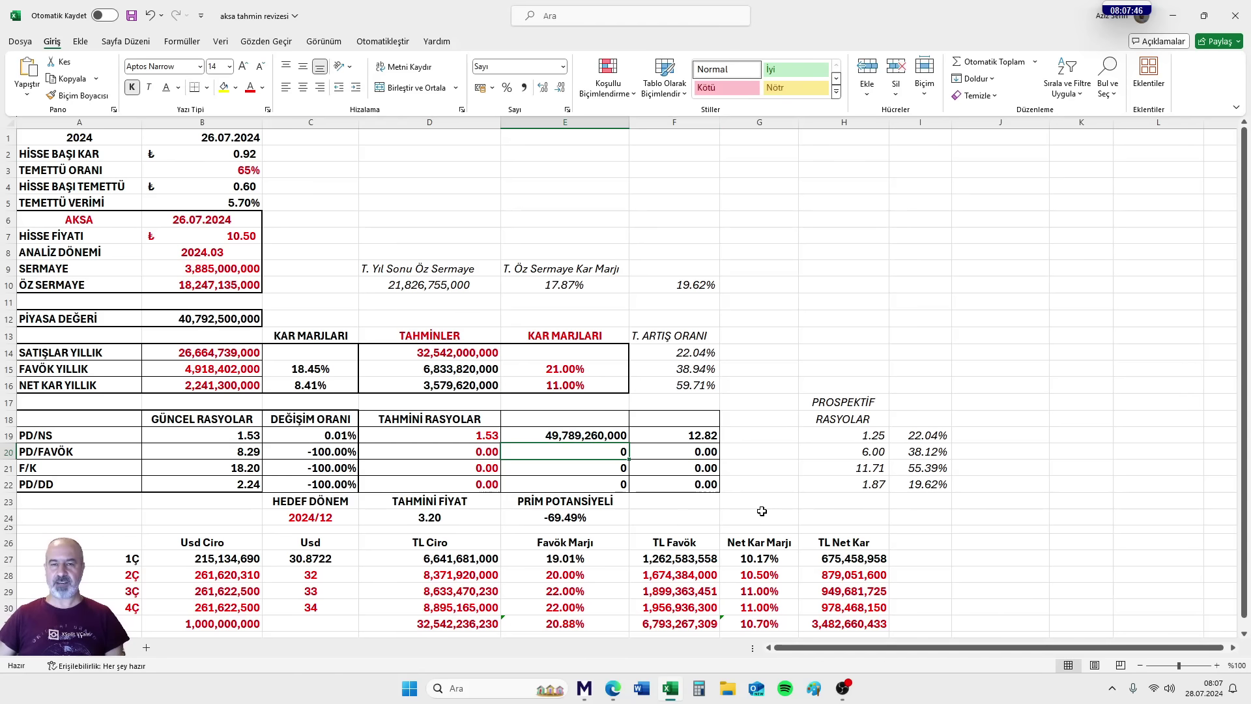
pyautogui.write('8')
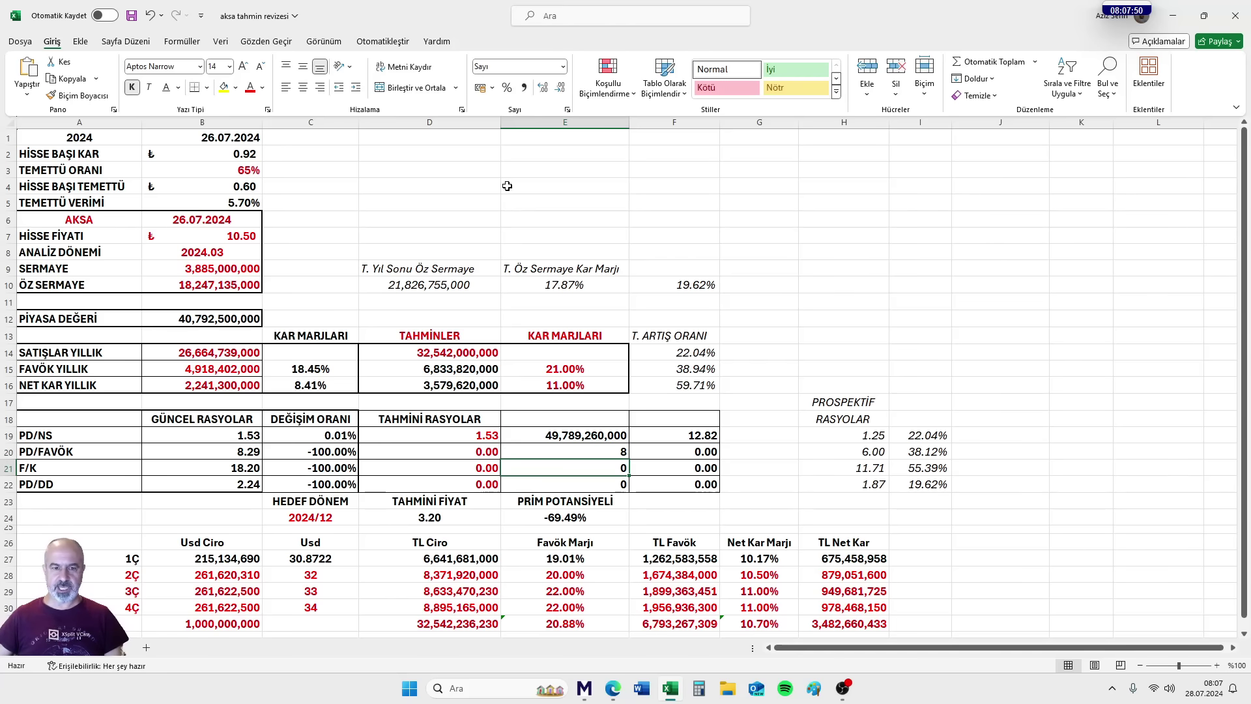
pyautogui.click(151, 16)
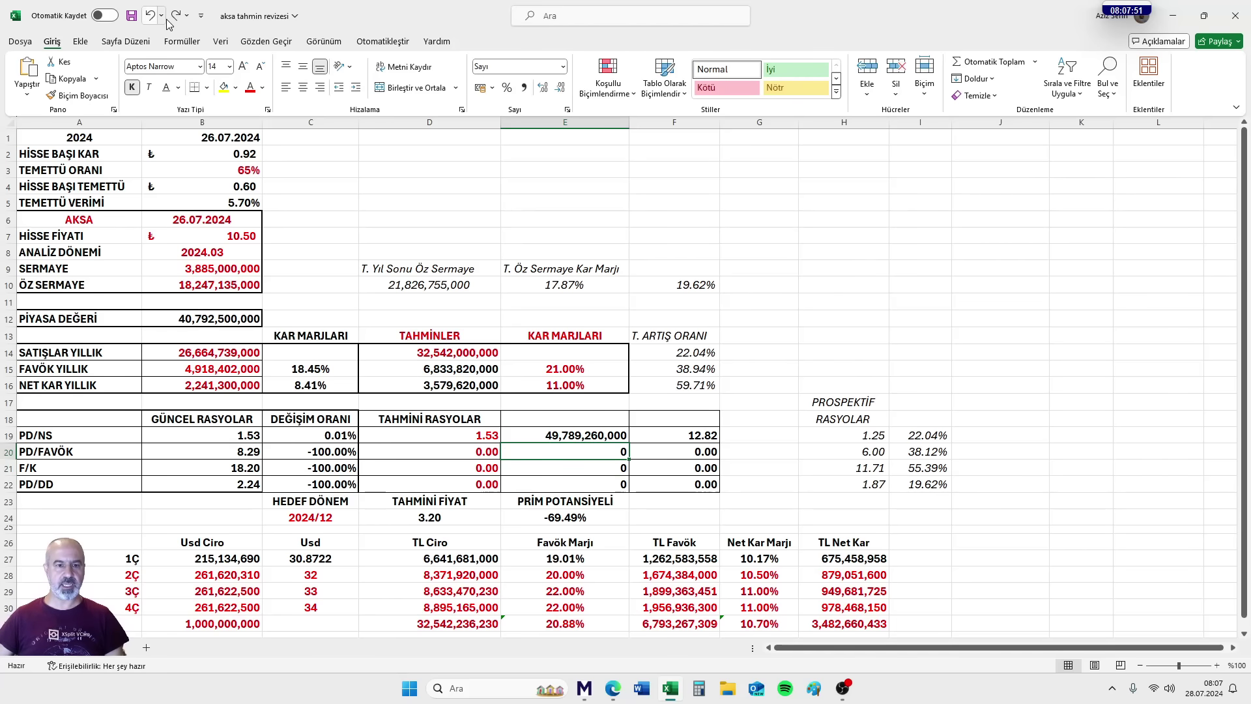
# Step: Set the forecast PD/FAVÖK ratio to 8.29 and check the share price it implies
pyautogui.click(429, 454)
pyautogui.write('8.29')
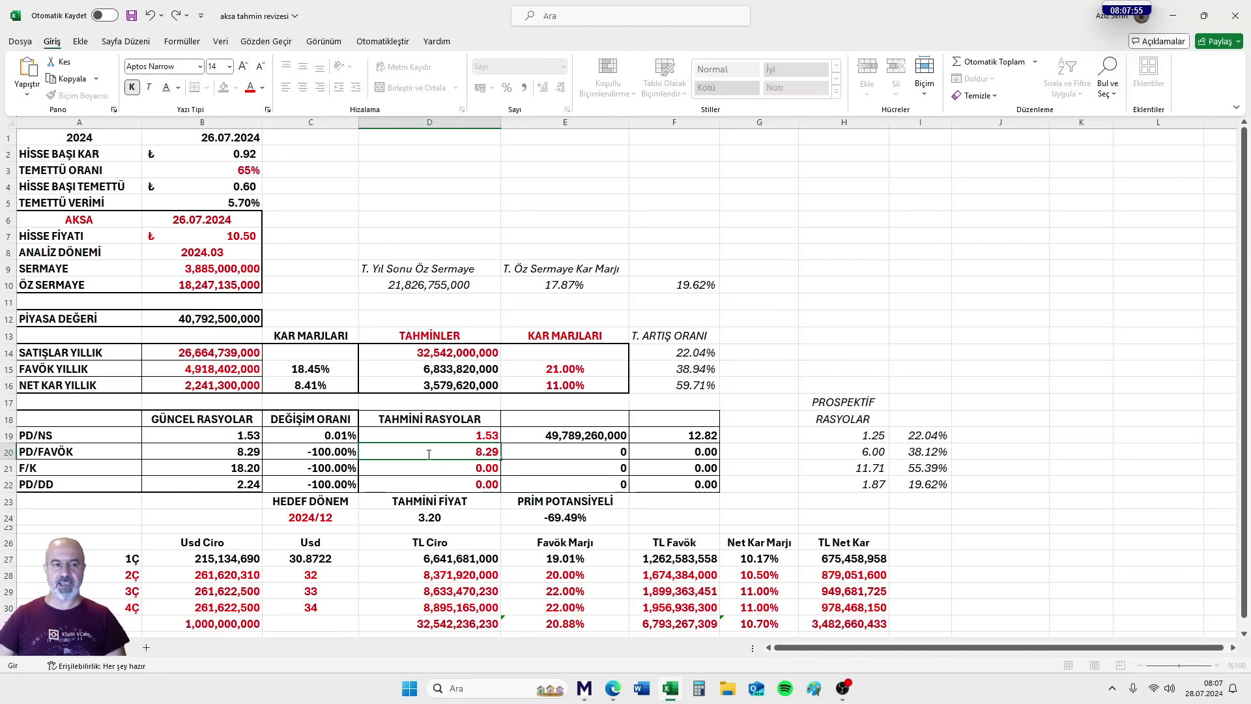
pyautogui.press('Return')
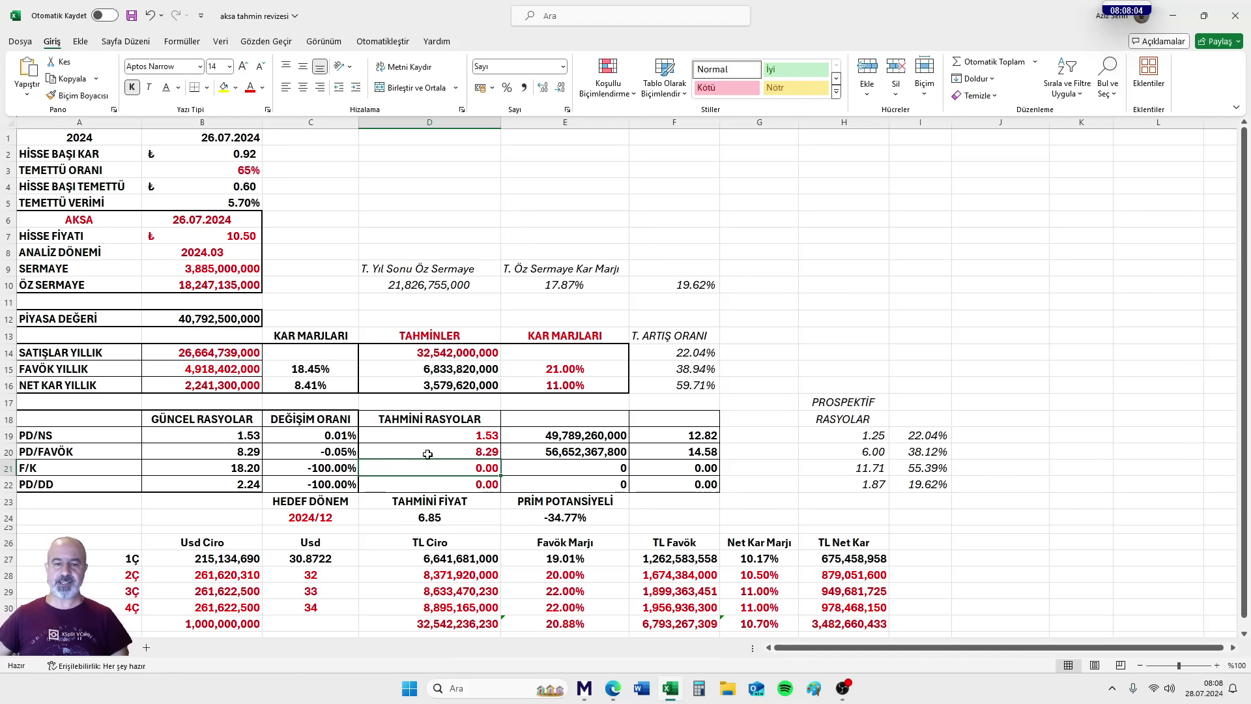
pyautogui.click(688, 450)
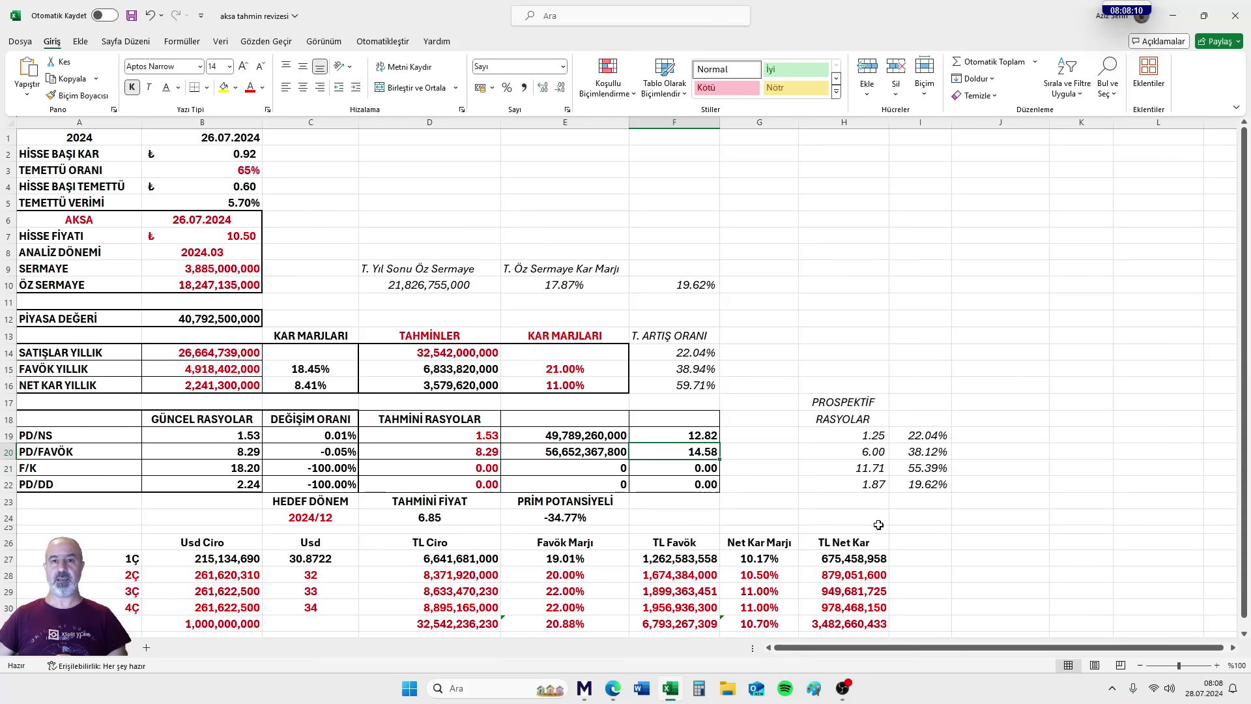
pyautogui.click(558, 467)
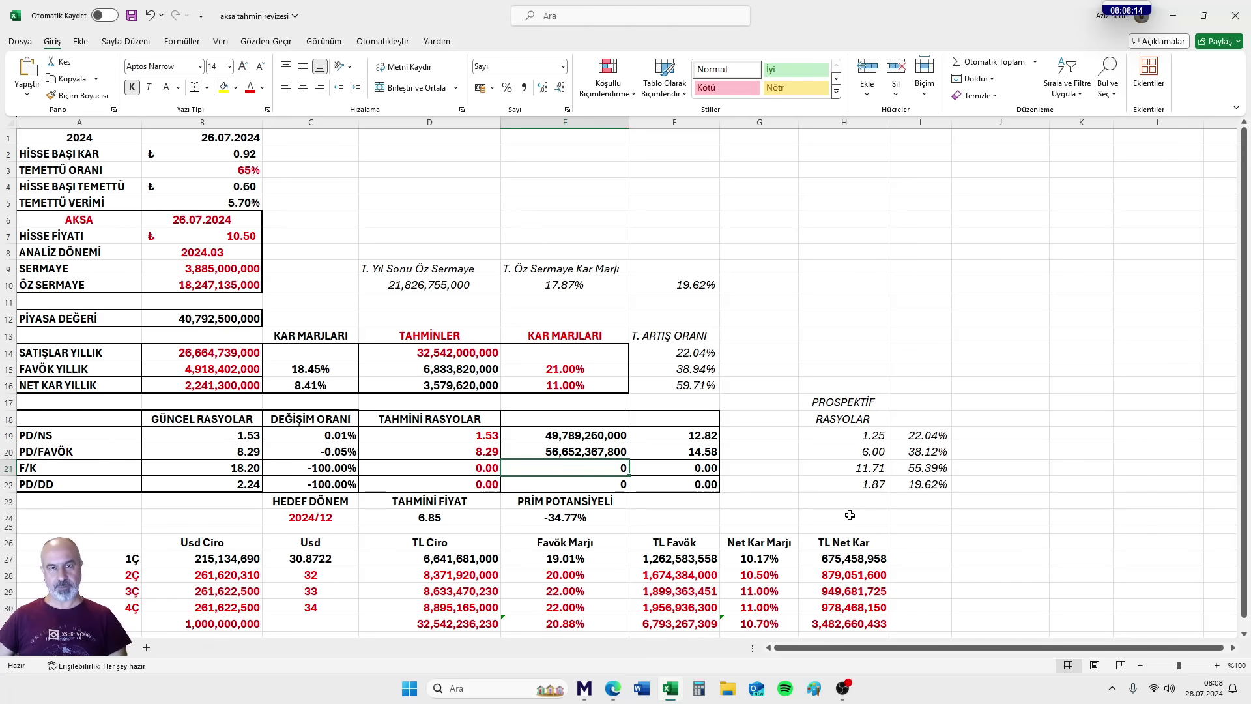
pyautogui.write('18.2')
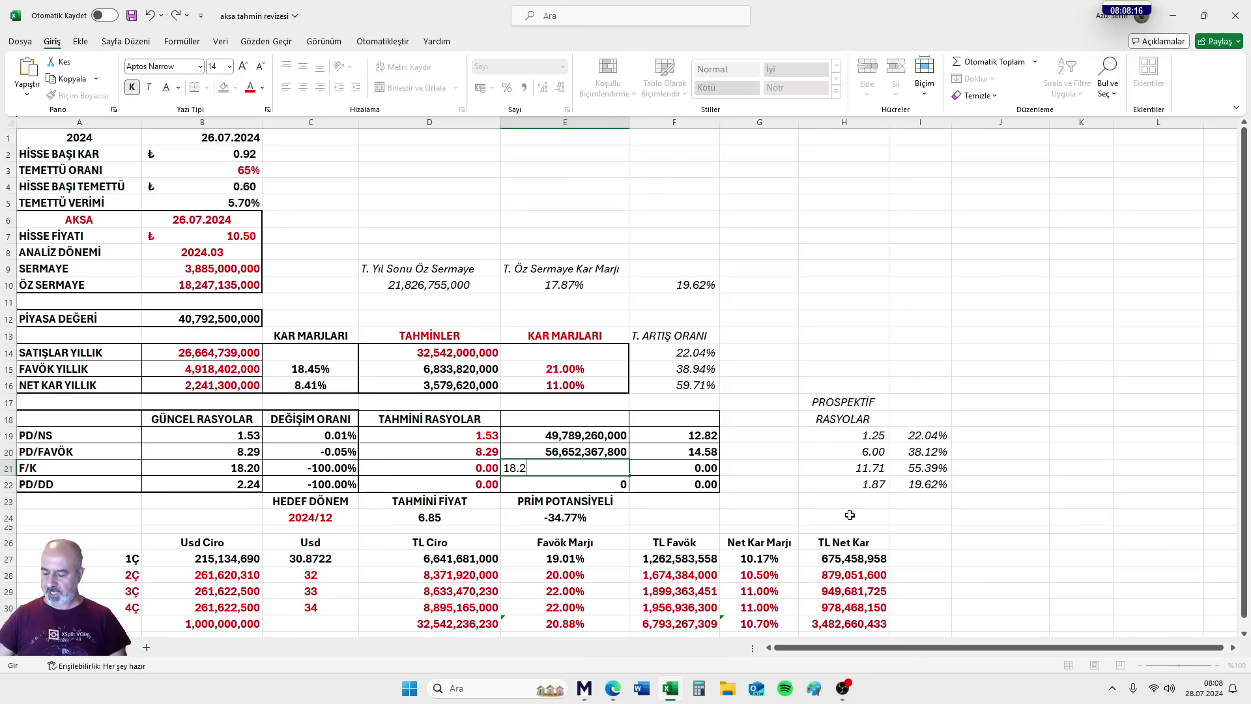
pyautogui.press('Return')
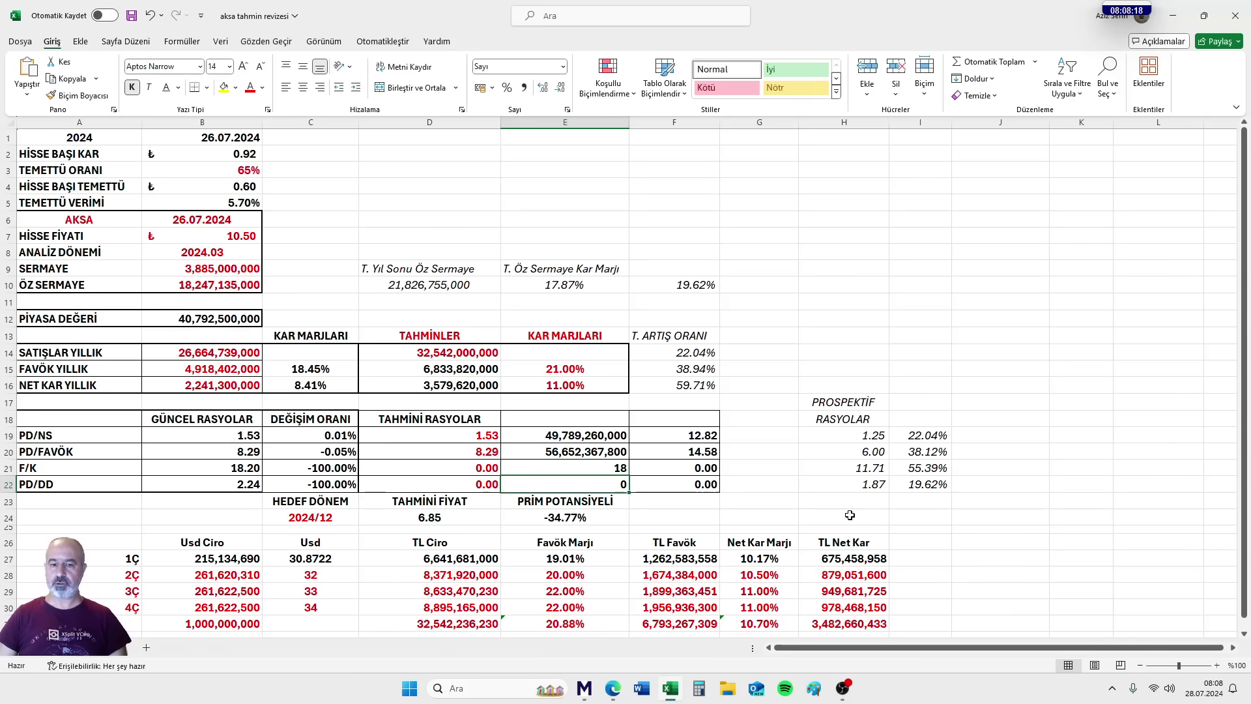
pyautogui.click(150, 15)
# Step: Set the forecast F/K ratio (TAHMİNİ RASYOLAR) to 18.2 and the forecast PD/DD ratio to 2.24
pyautogui.click(439, 472)
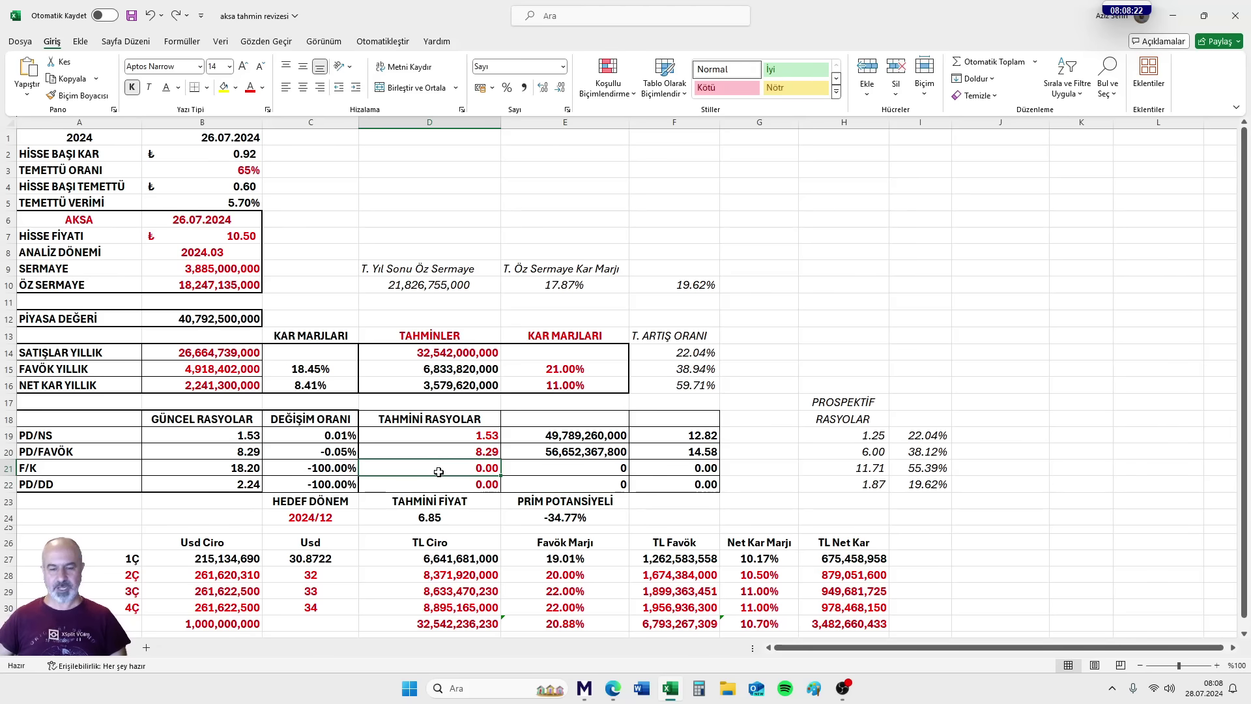
pyautogui.write('18.2')
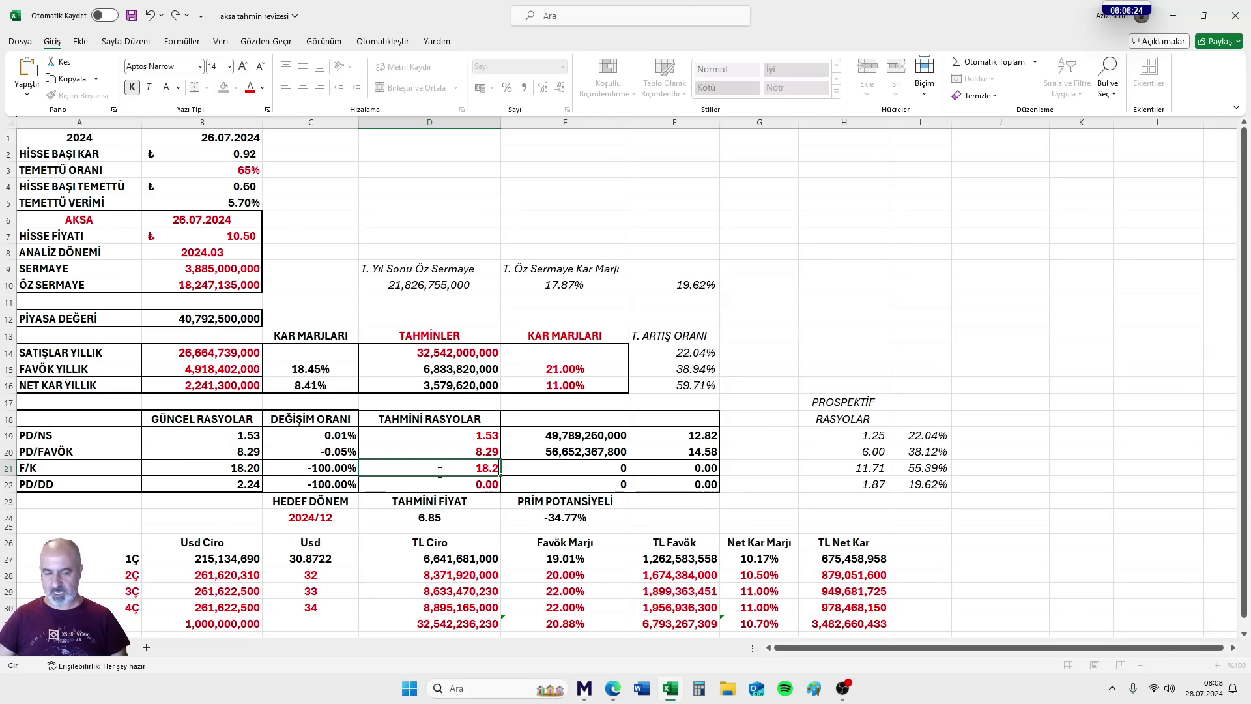
pyautogui.press('Return')
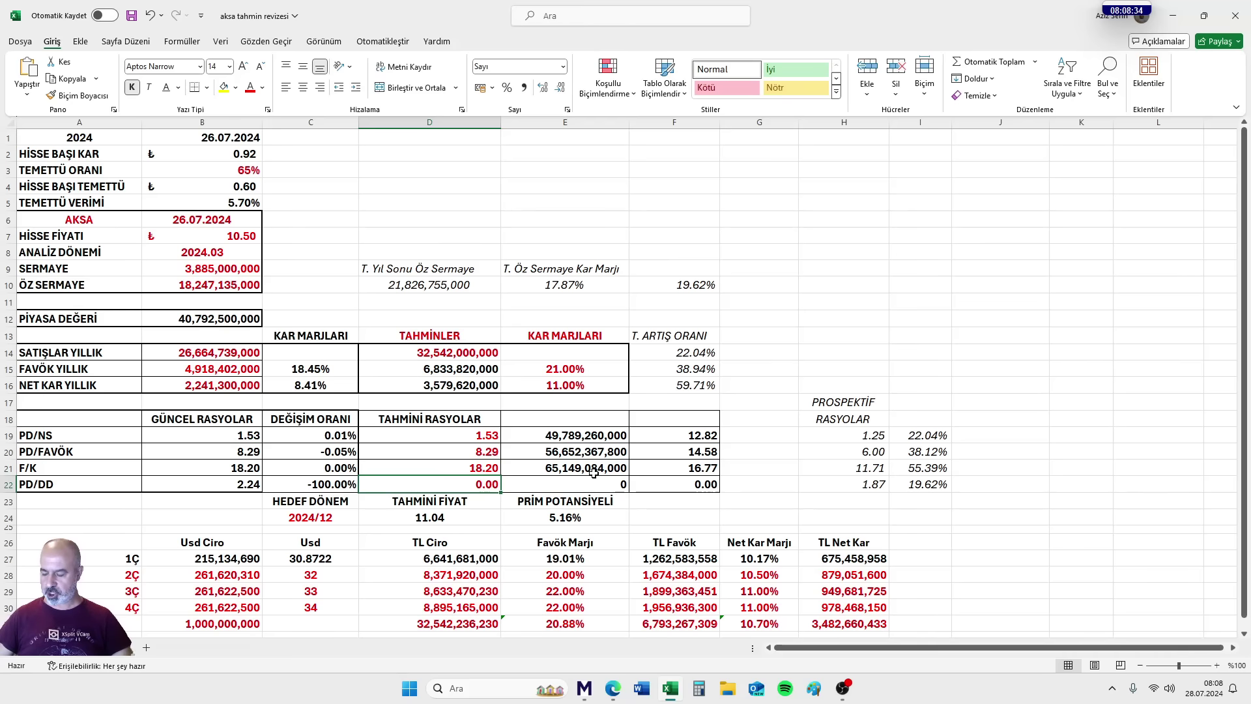
pyautogui.write('2.2')
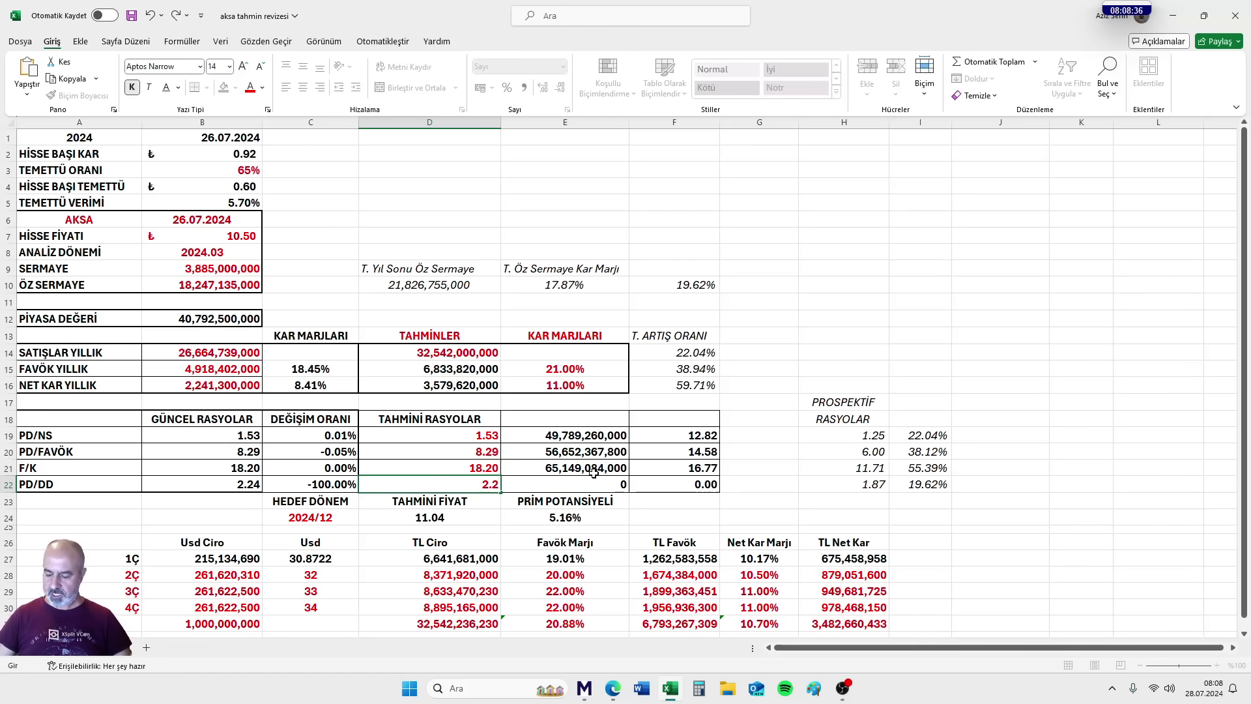
pyautogui.write('4')
pyautogui.press('Return')
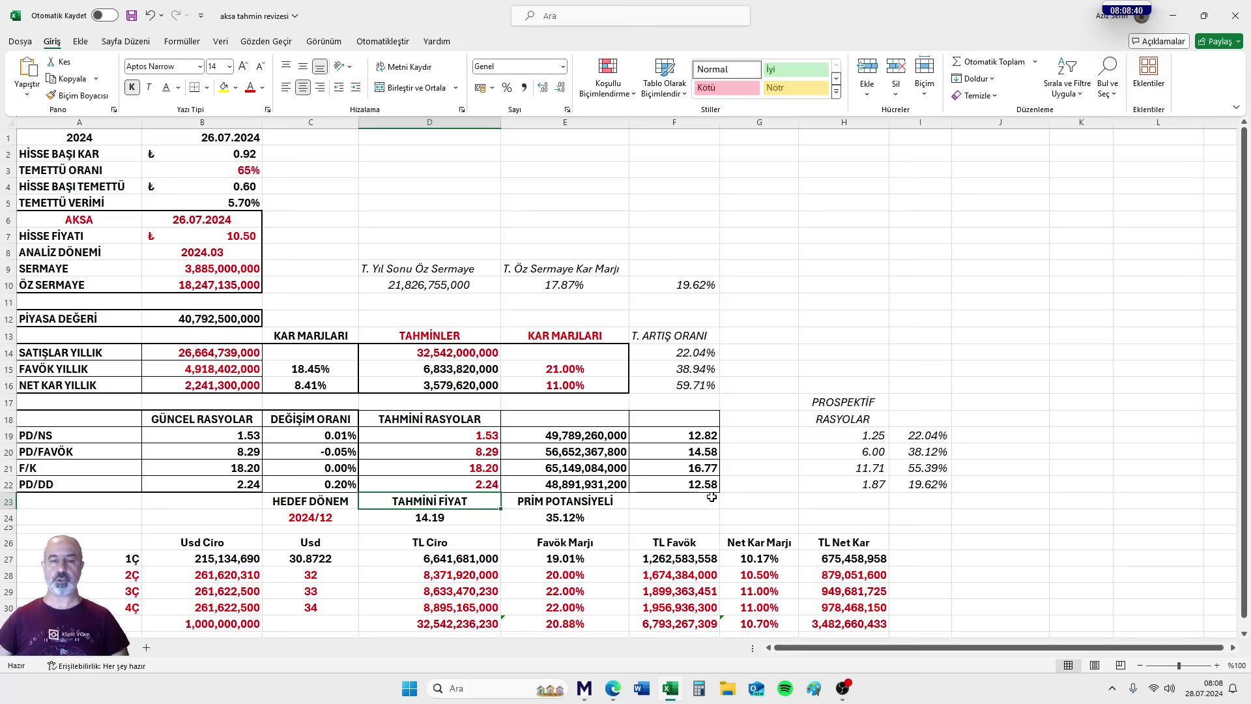
# Step: Review the share prices implied by the four forecast ratios, with the estimated price (TAHMİNİ FİYAT) and upside (PRİM POTANSİYELİ) for 2024/12
pyautogui.moveTo(678, 436); pyautogui.dragTo(681, 479)
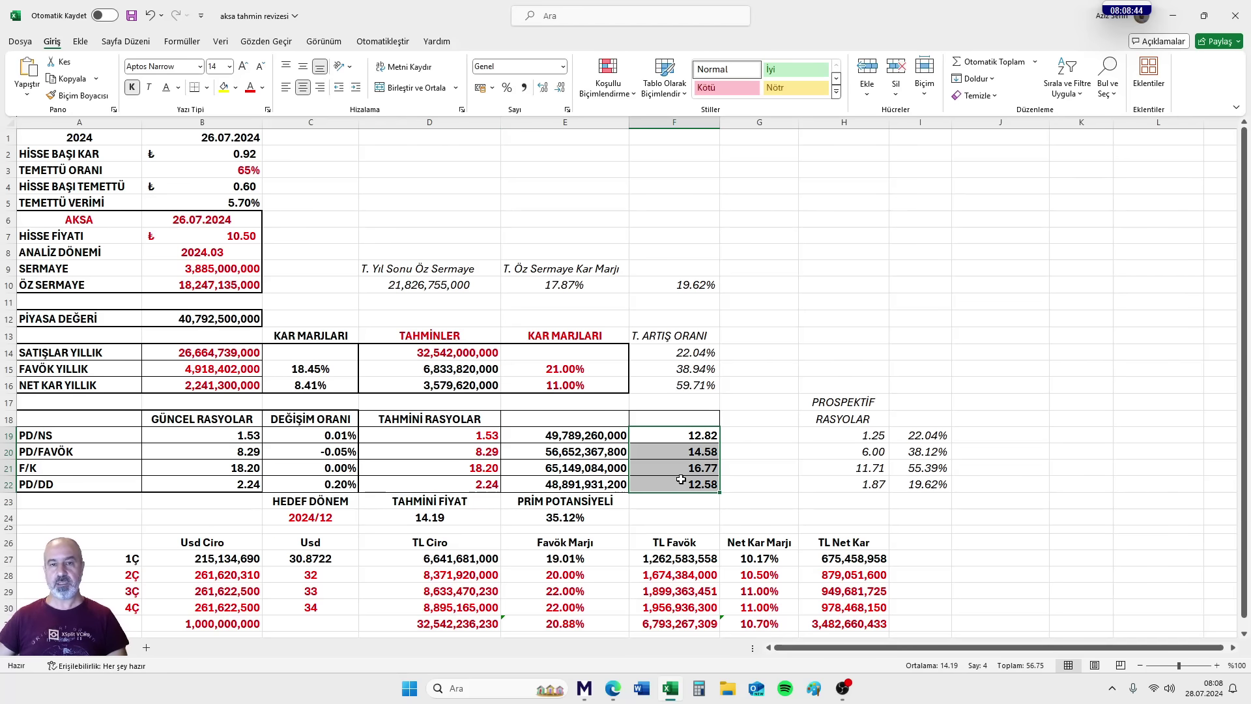
pyautogui.click(444, 519)
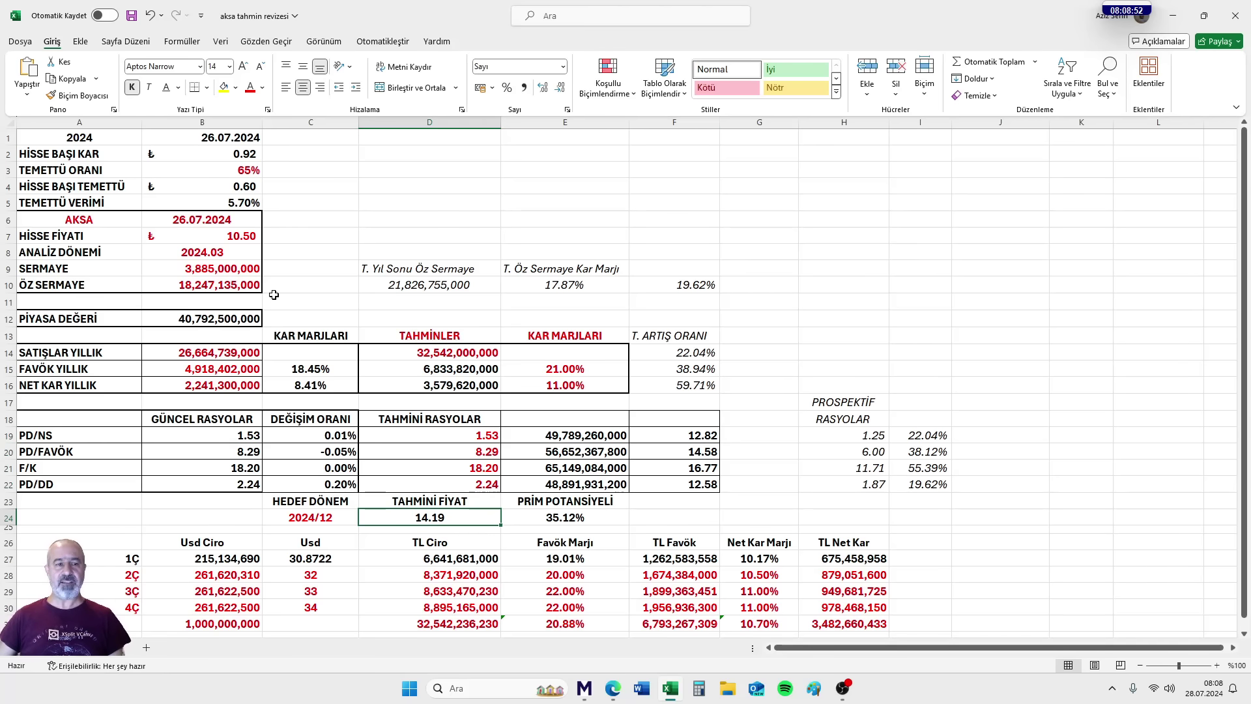
pyautogui.click(590, 518)
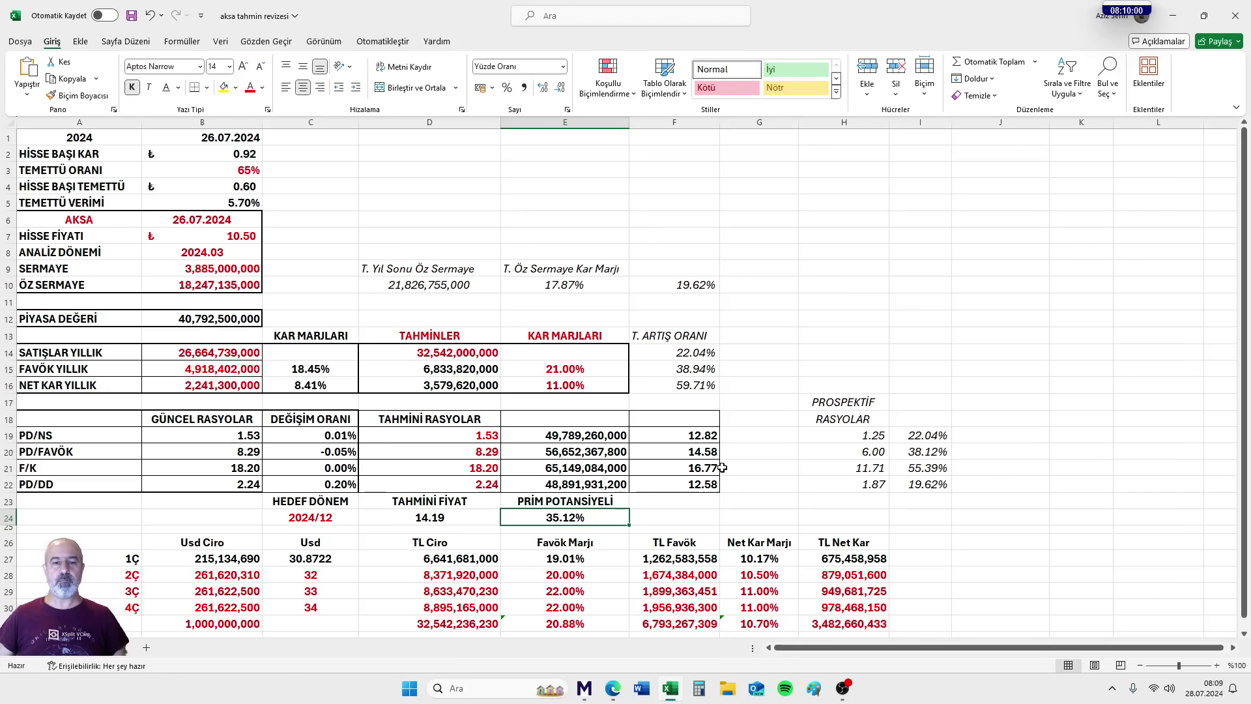
pyautogui.click(648, 518)
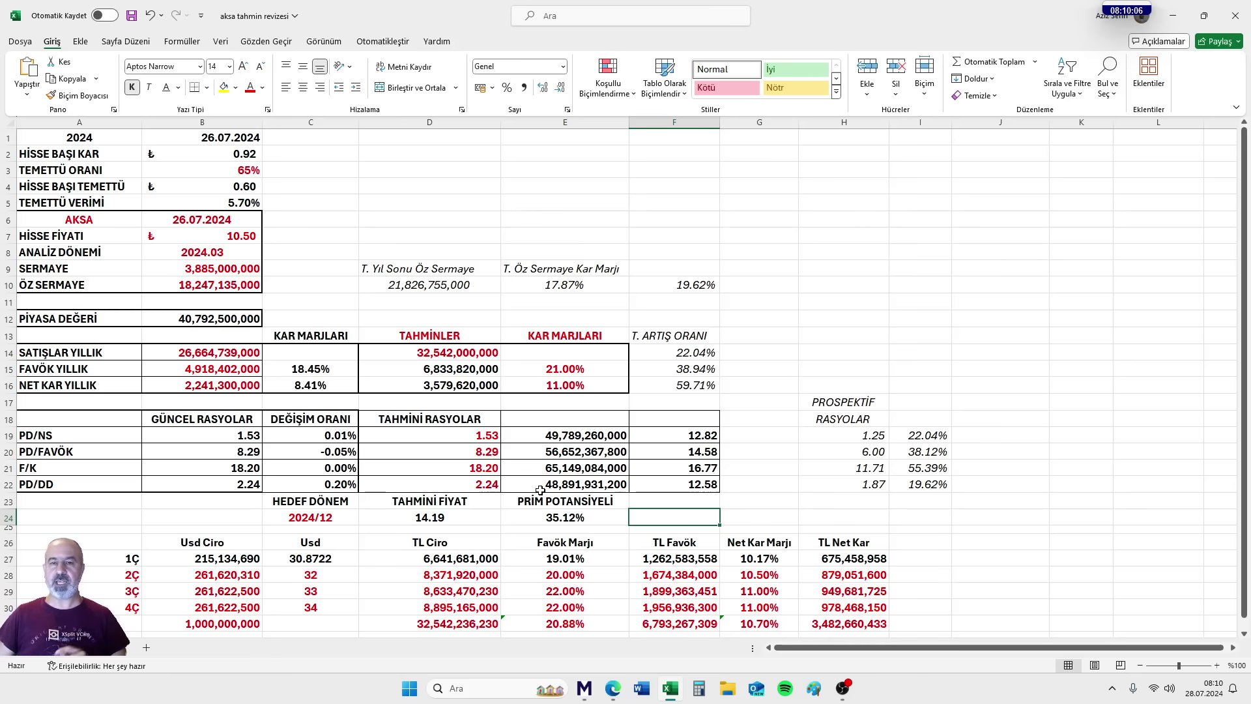
# Step: Check the formula behind the 2024 earnings per share (HİSSE BAŞI KAR), and review the dividend per share and dividend yield
pyautogui.click(207, 154)
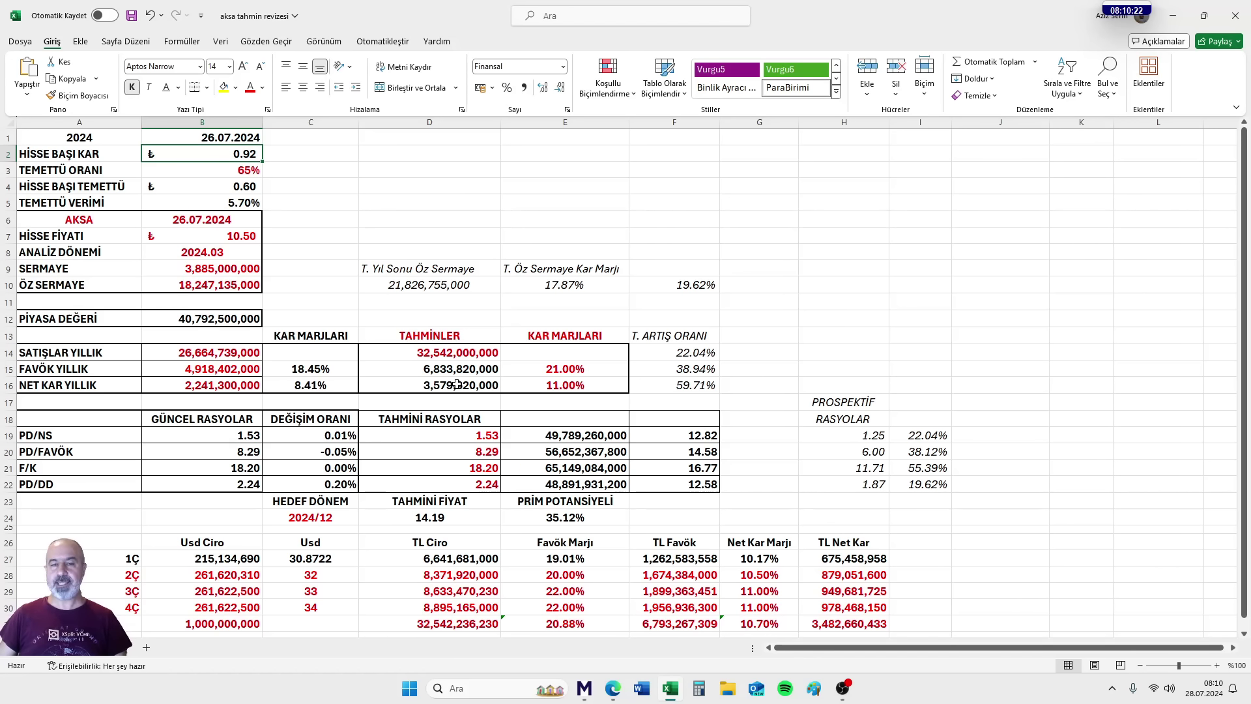
pyautogui.doubleClick(227, 154)
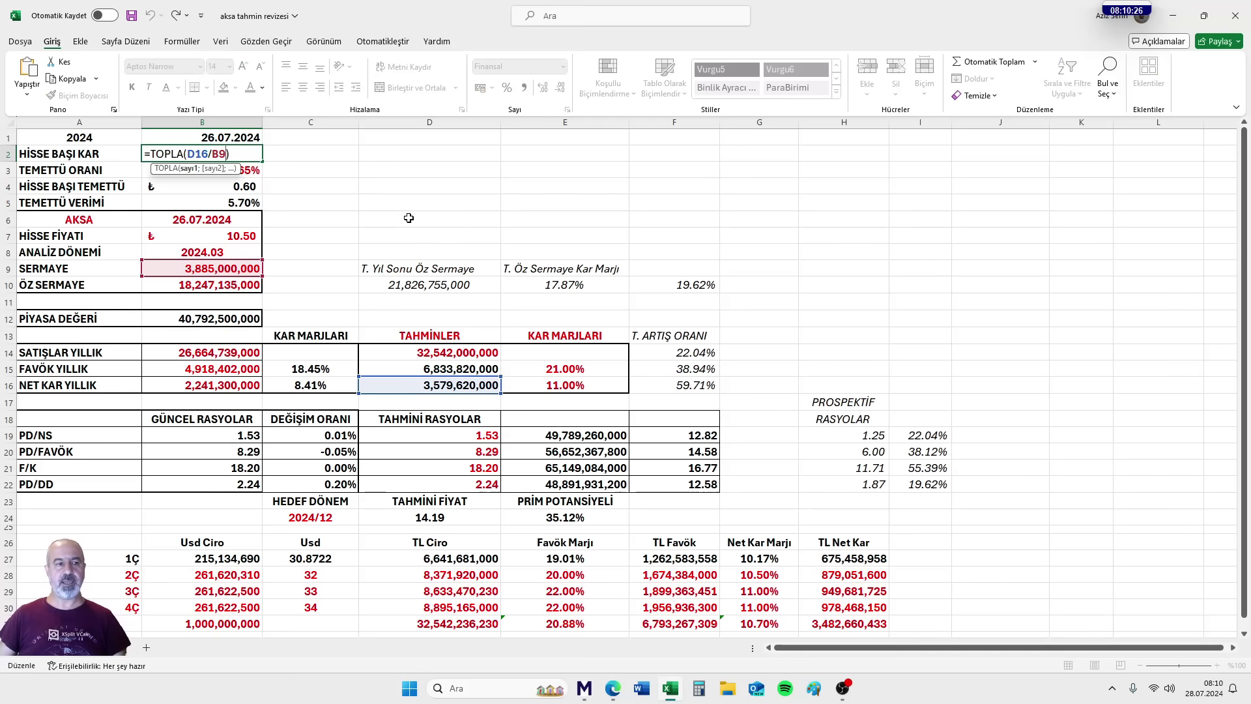
pyautogui.press('Return')
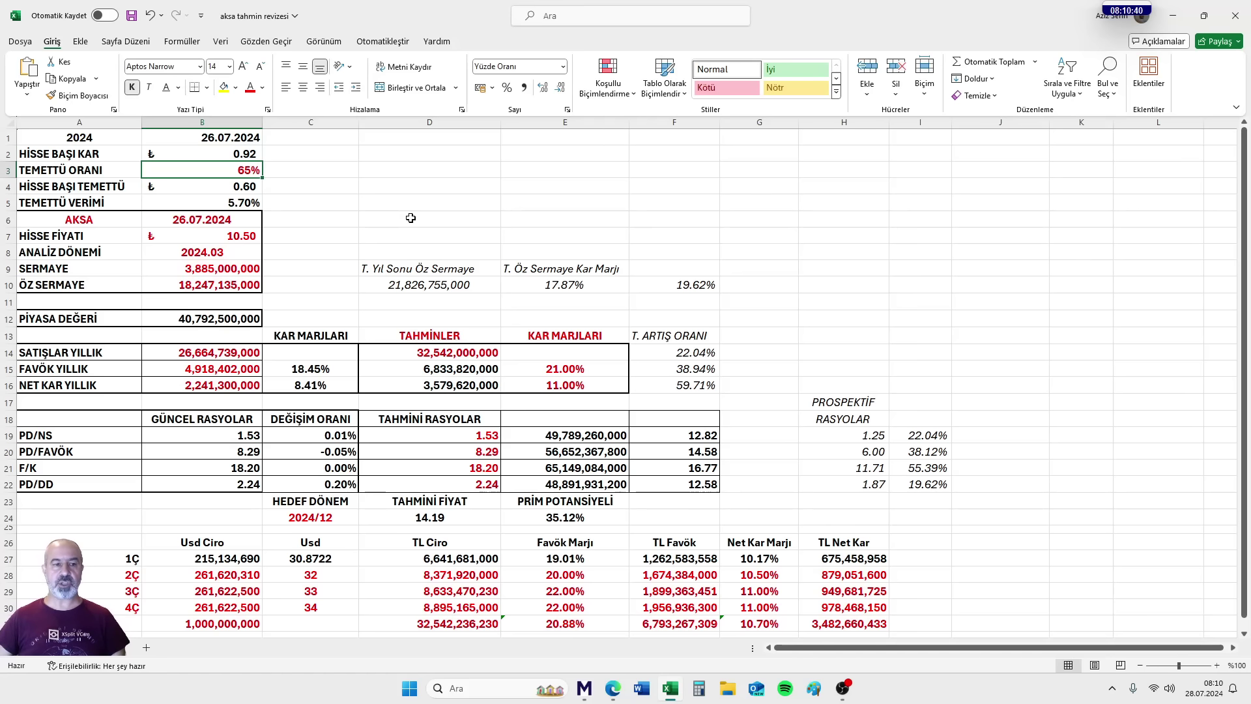
pyautogui.click(231, 182)
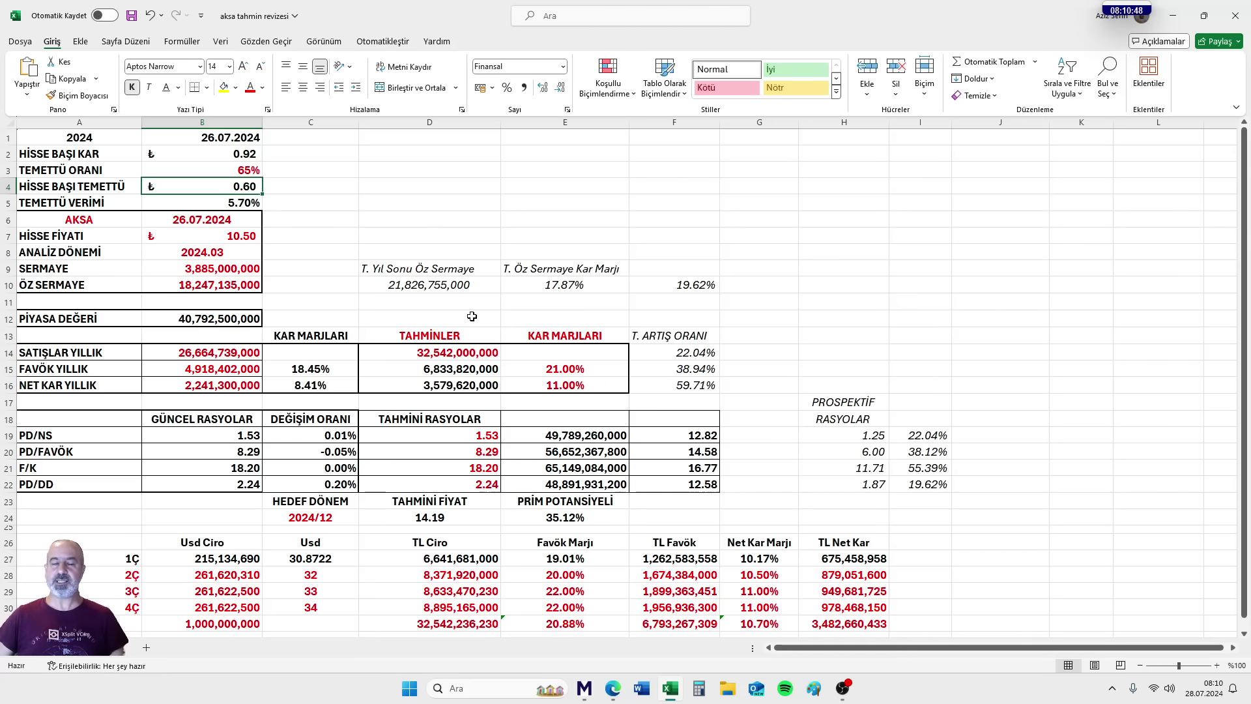
pyautogui.click(221, 204)
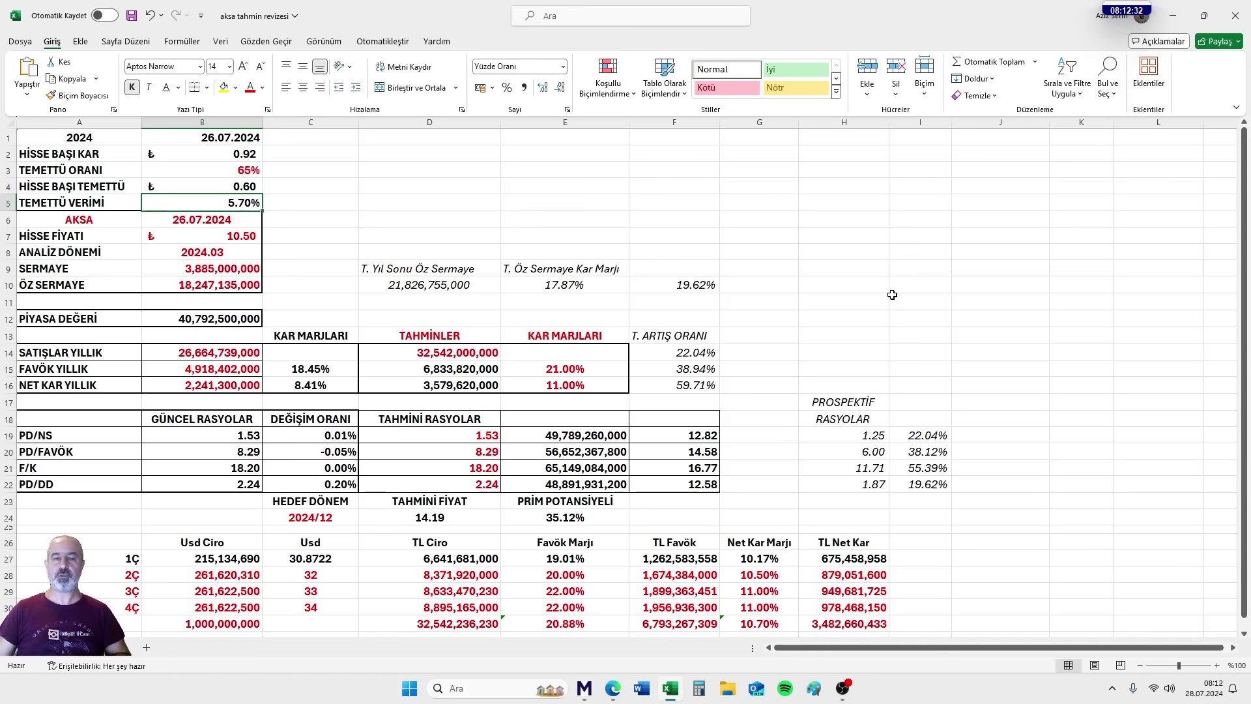
pyautogui.click(443, 435)
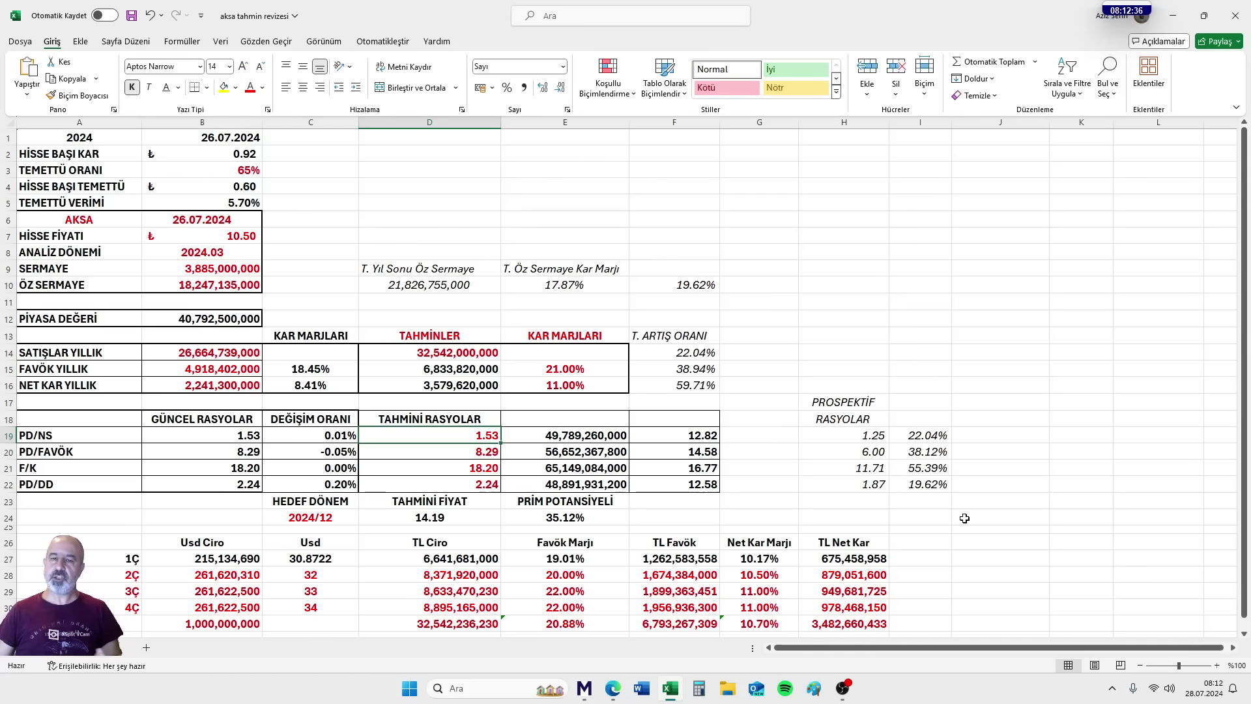